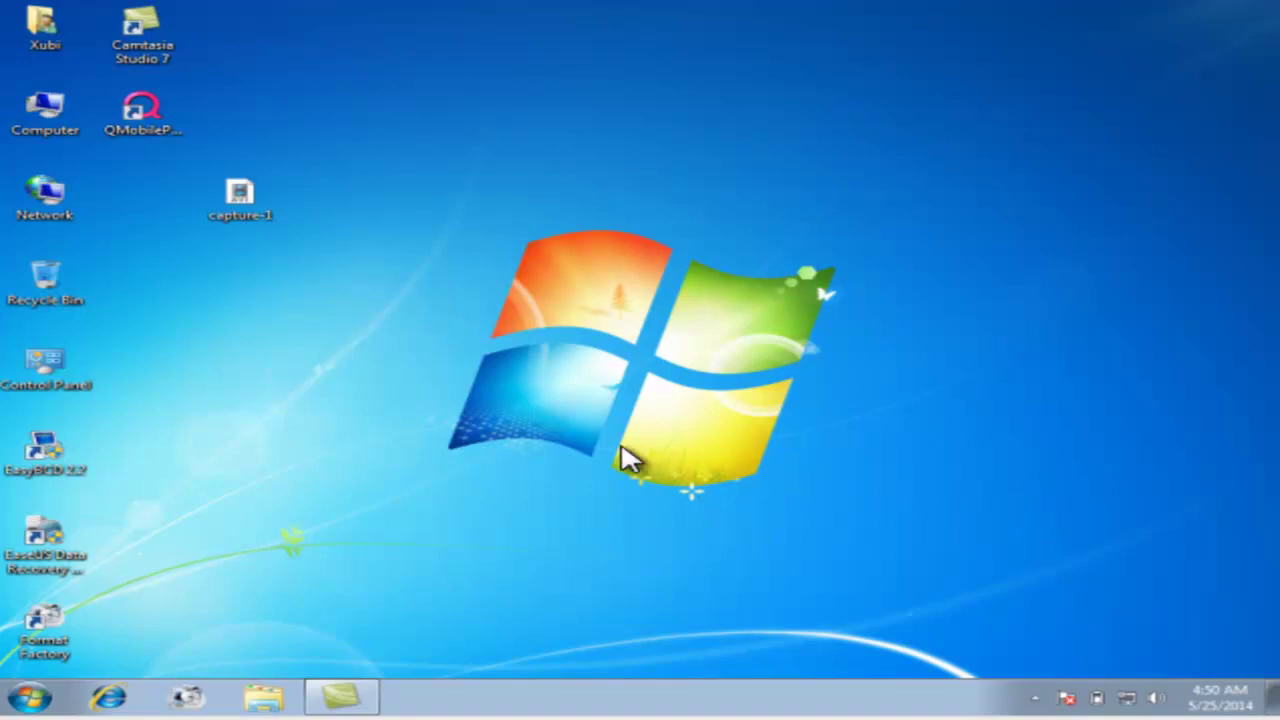
Switch to Camtasia Studio and remove the capture-1.avi clip from the Clip Bin
{"action": "left_click", "coordinate": [368, 699]}
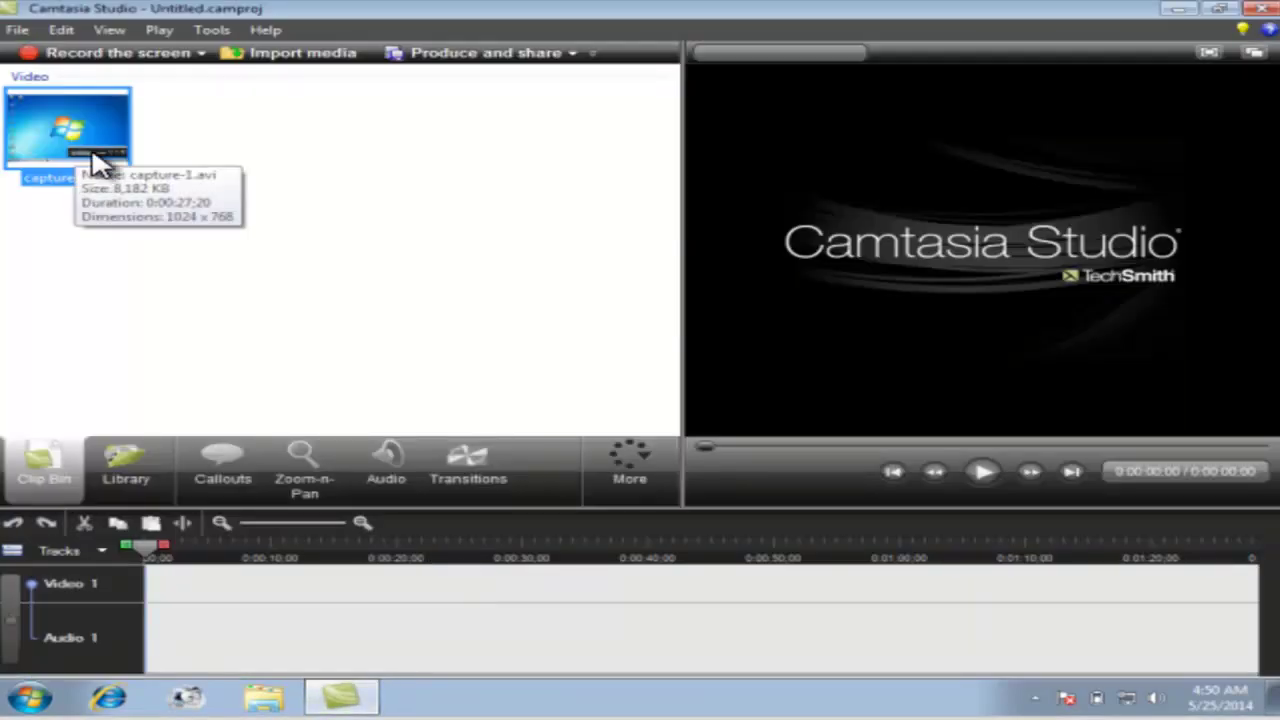
{"action": "right_click", "coordinate": [86, 132]}
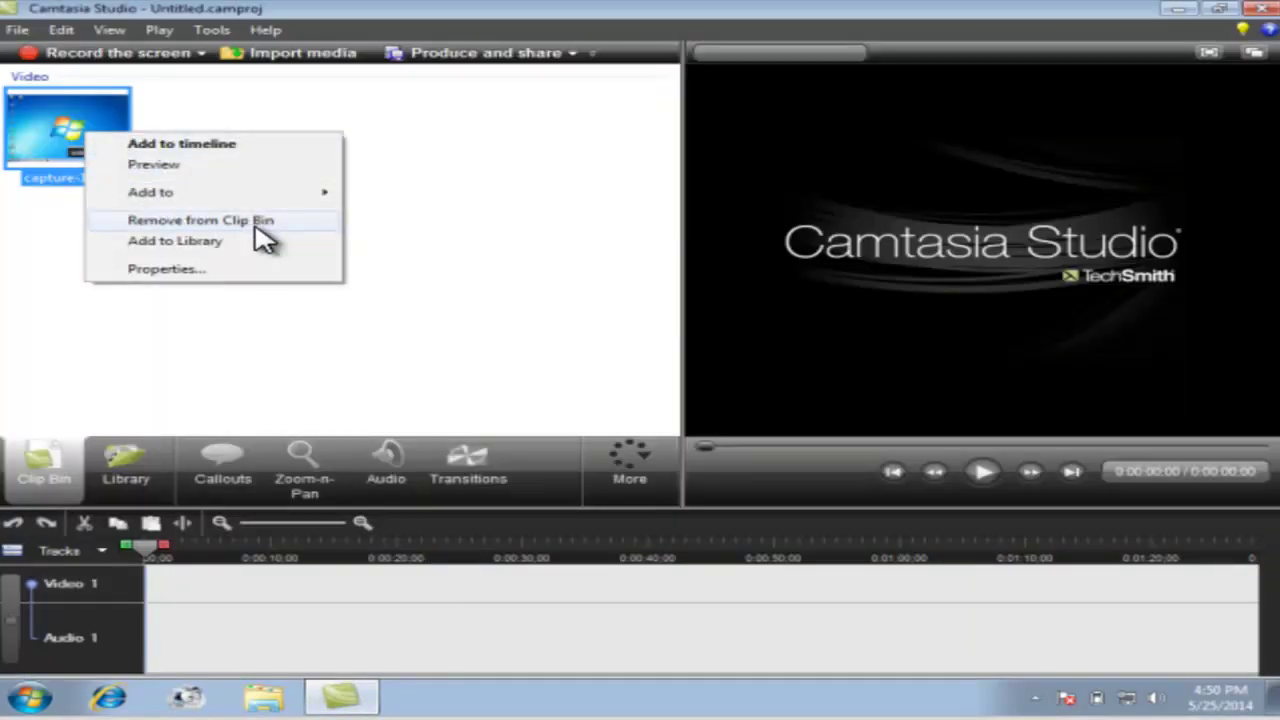
{"action": "left_click", "coordinate": [210, 222]}
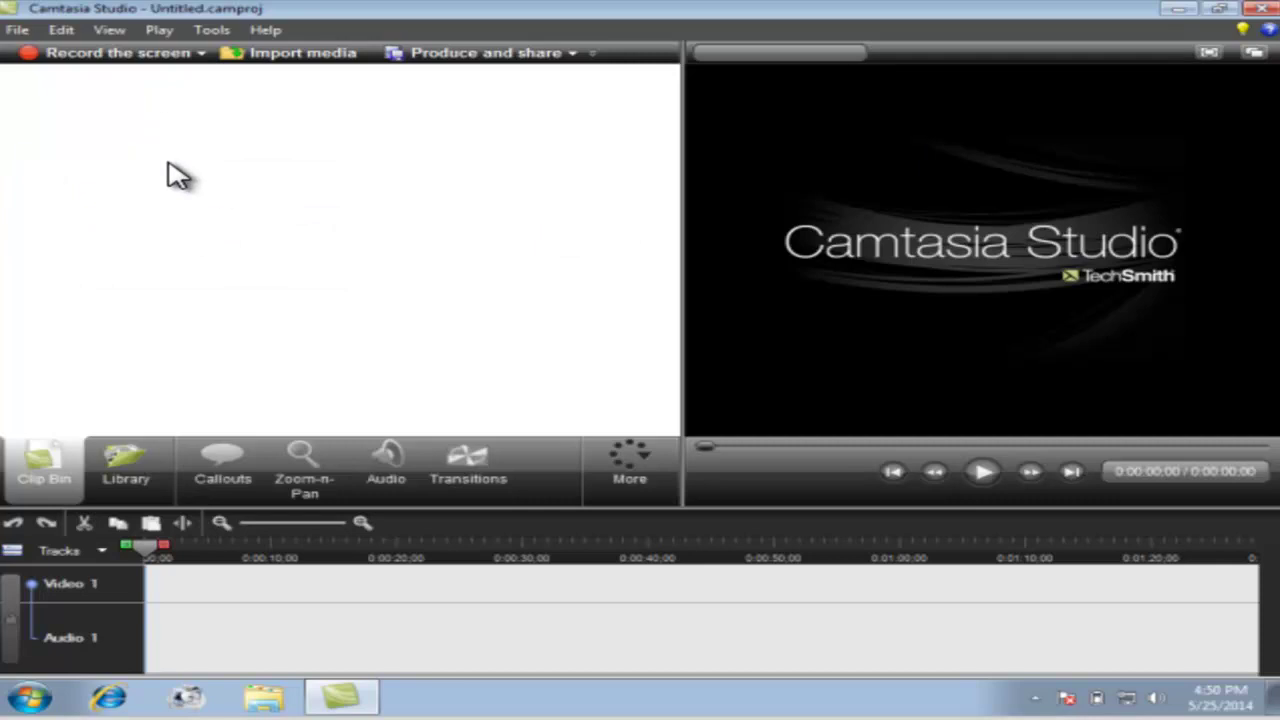
{"action": "left_click", "coordinate": [18, 30]}
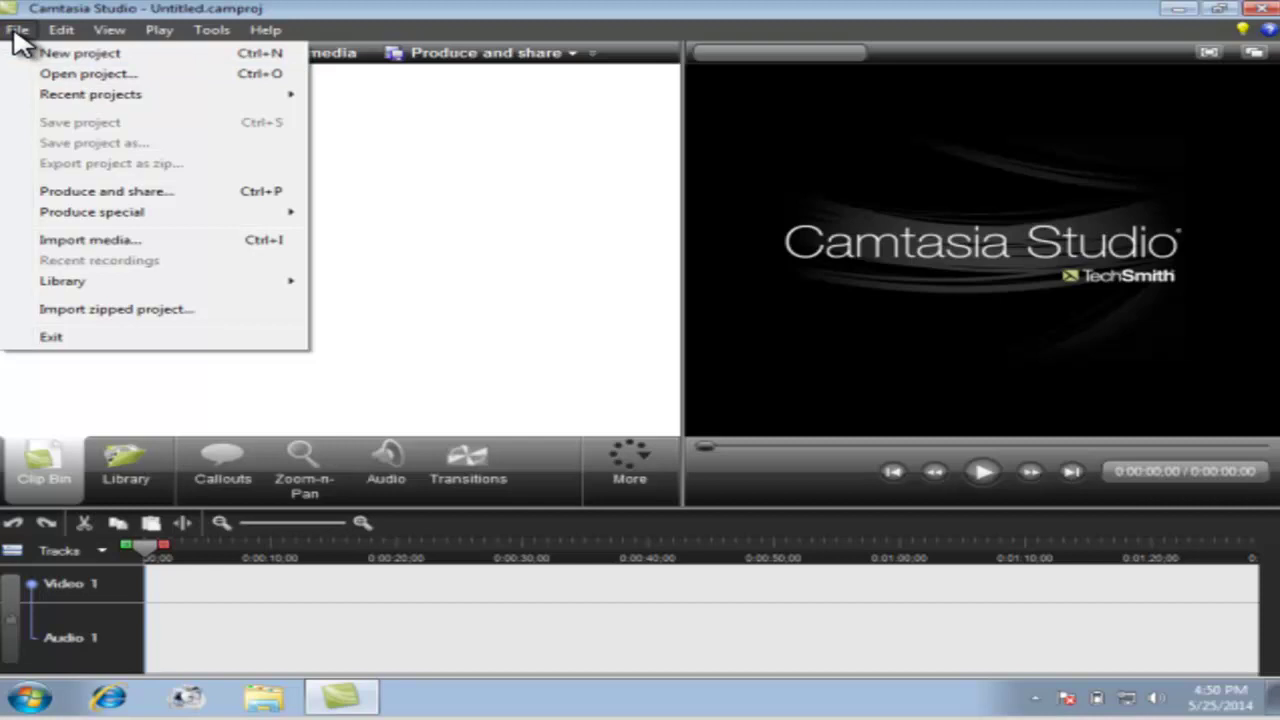
{"action": "left_click", "coordinate": [120, 78]}
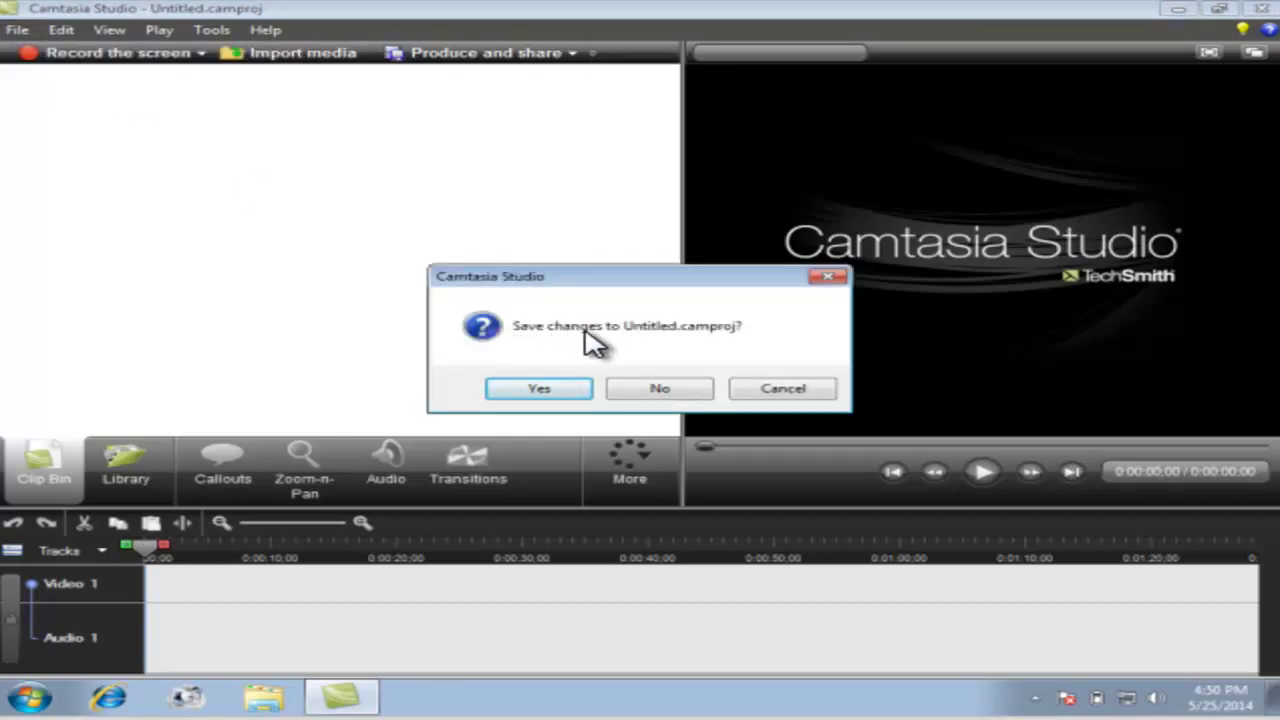
{"action": "left_click", "coordinate": [570, 388]}
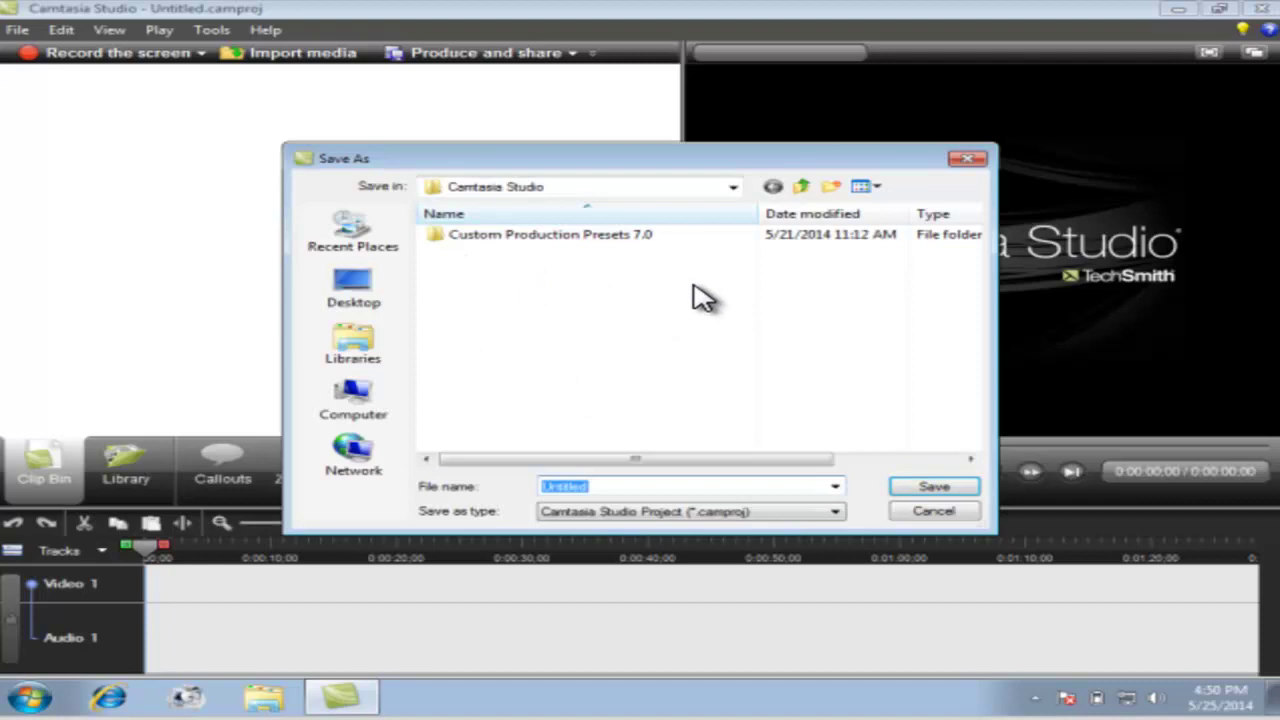
{"action": "left_click", "coordinate": [360, 290]}
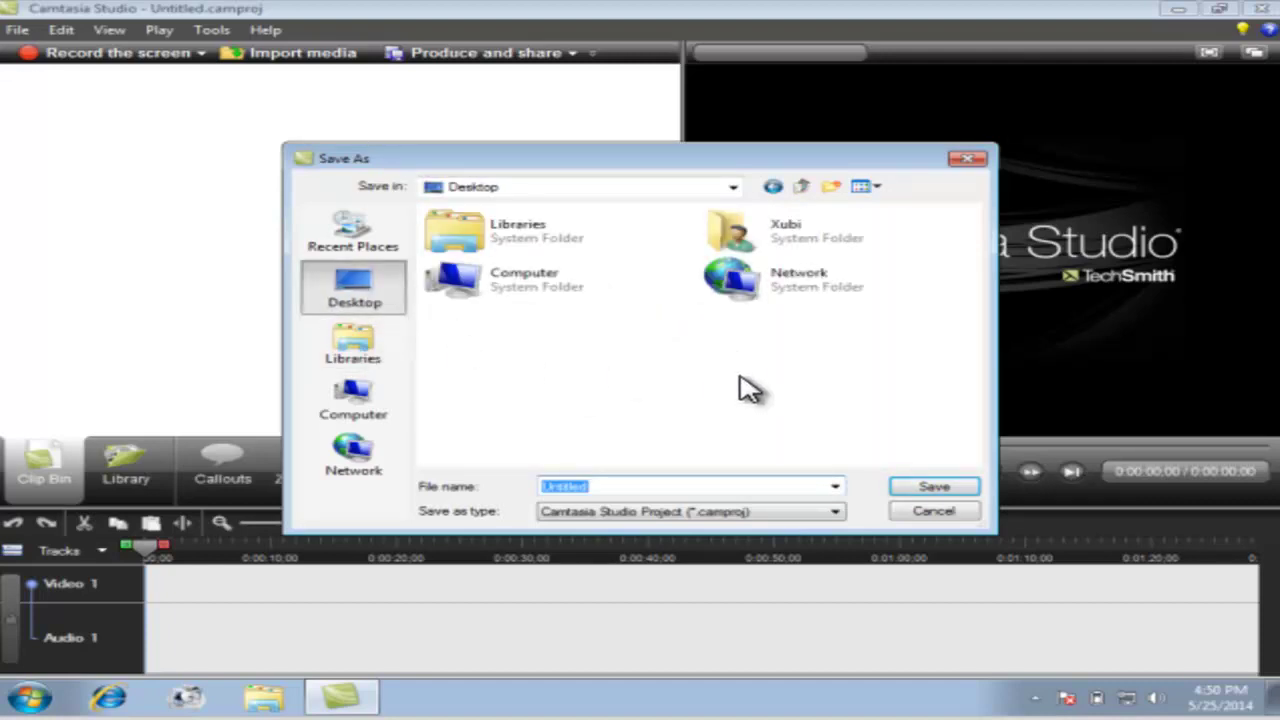
{"action": "left_click", "coordinate": [360, 352]}
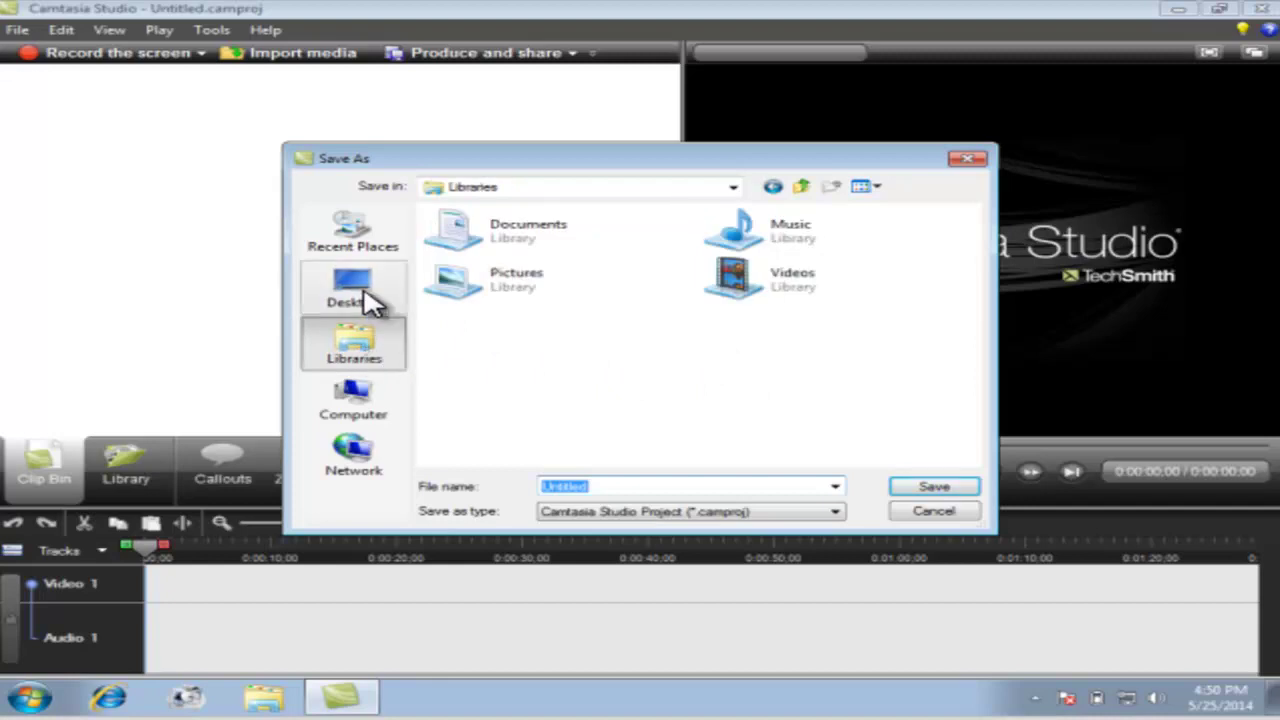
{"action": "left_click", "coordinate": [362, 295]}
{"action": "left_click", "coordinate": [760, 512]}
{"action": "left_click", "coordinate": [778, 523]}
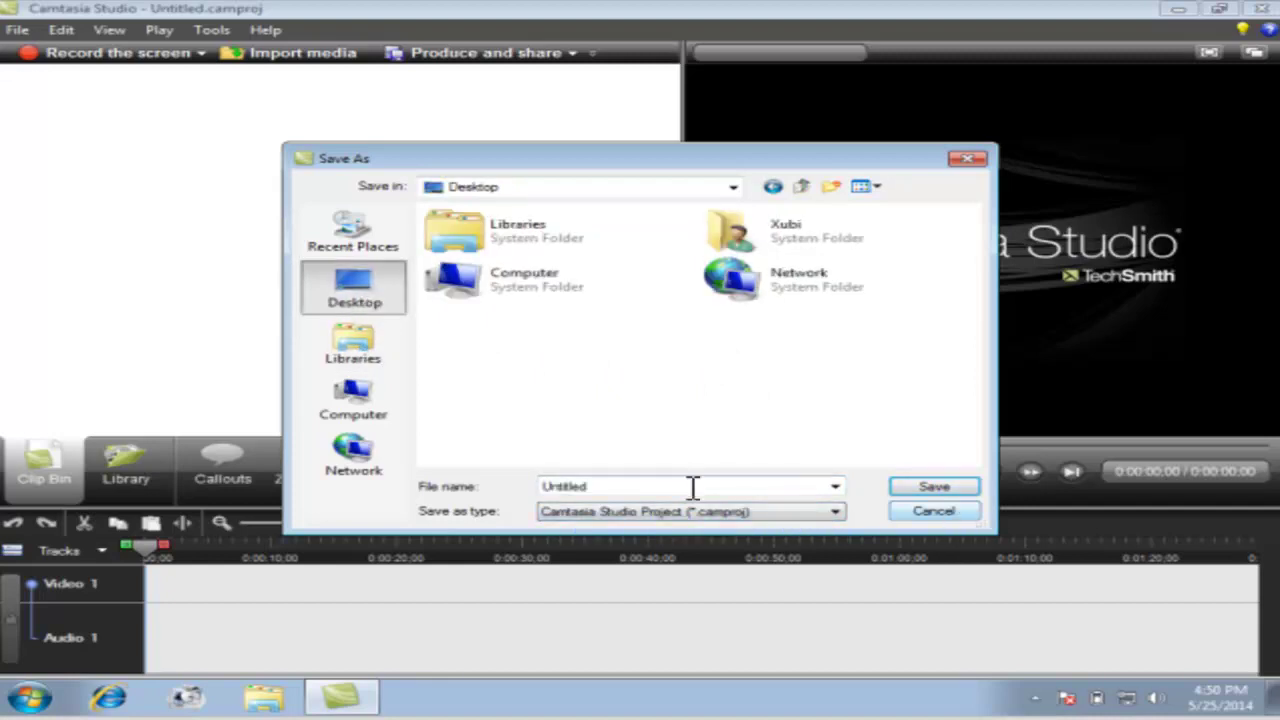
{"action": "left_click", "coordinate": [758, 514]}
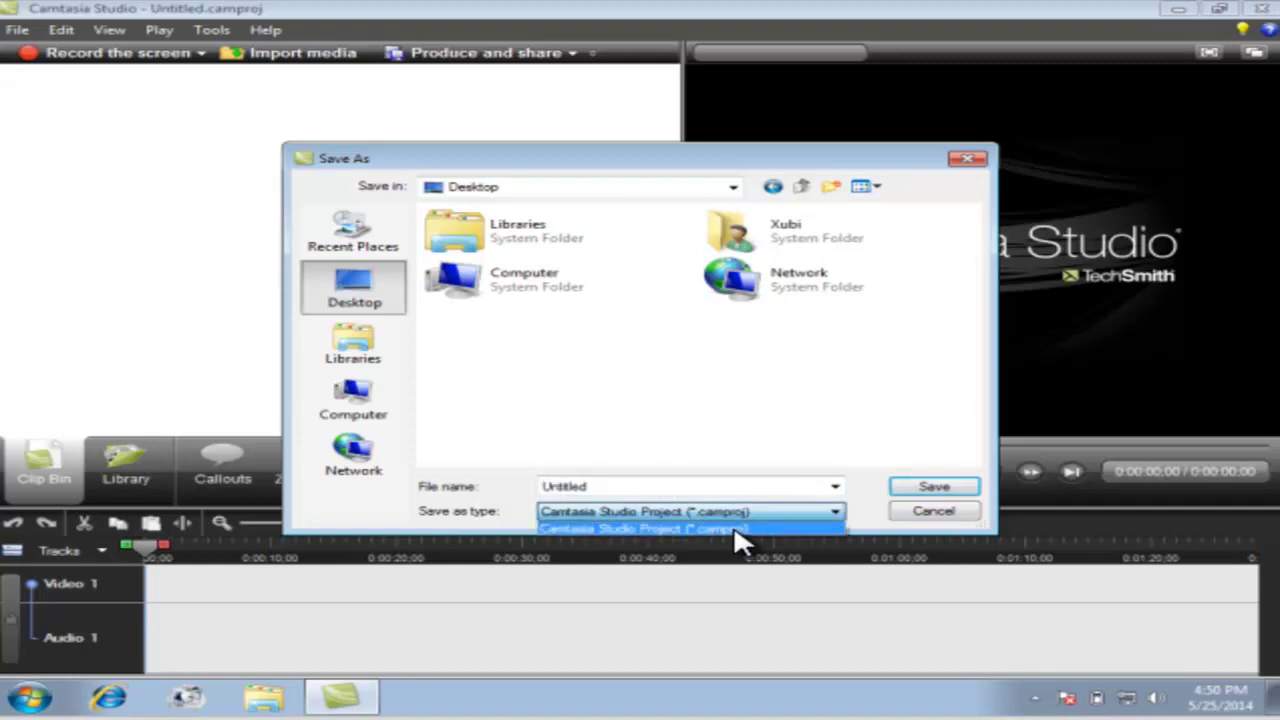
{"action": "left_click", "coordinate": [935, 525]}
{"action": "left_click", "coordinate": [933, 511]}
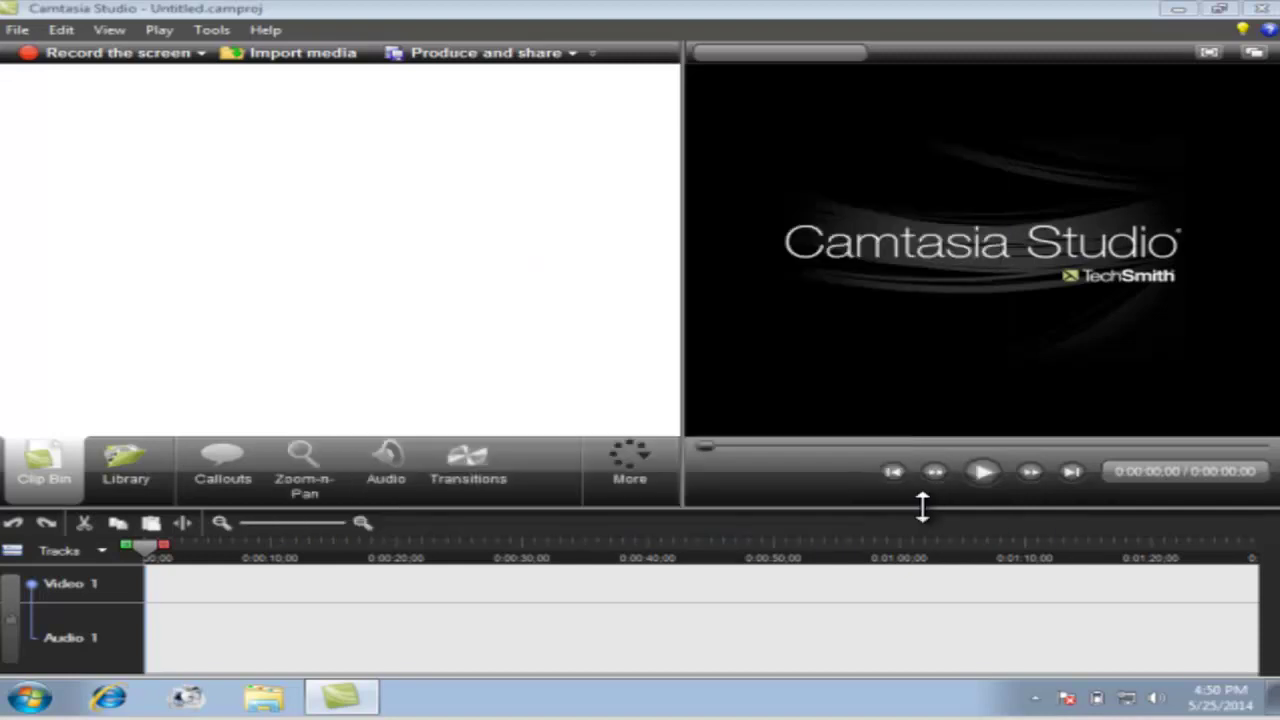
Import the capture-1 video from the Desktop into the Clip Bin
{"action": "left_click", "coordinate": [290, 52]}
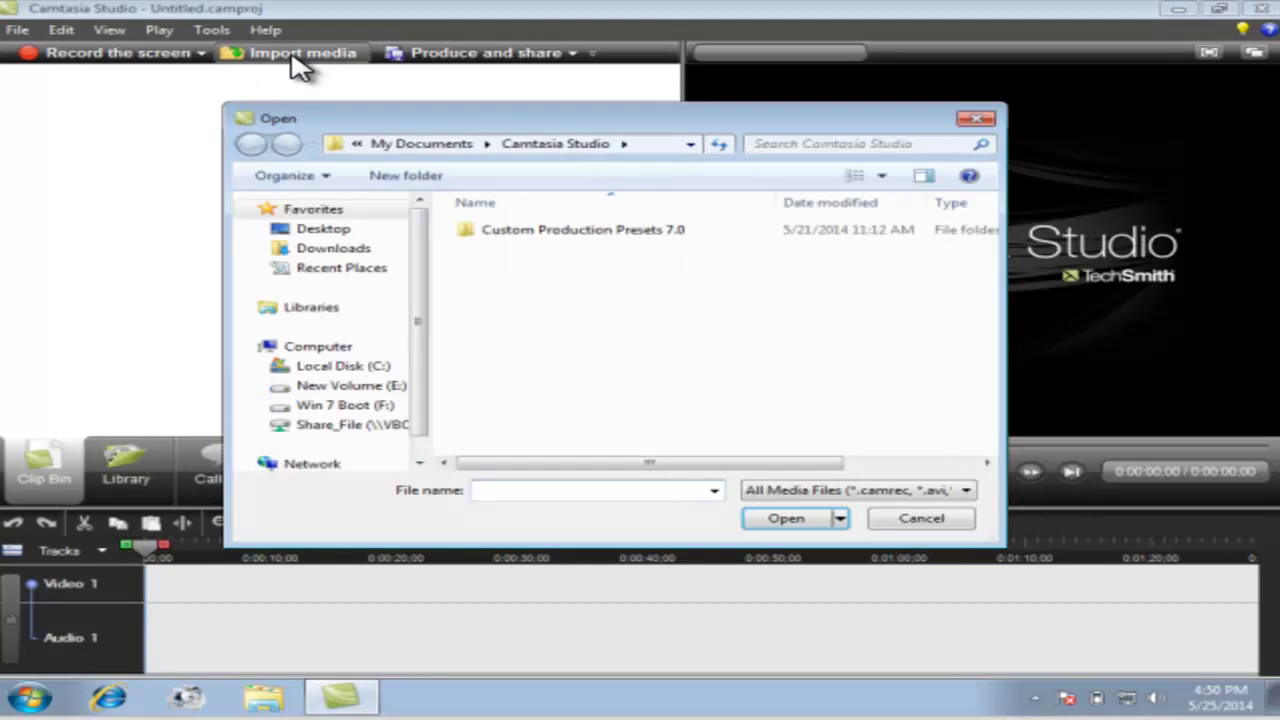
{"action": "left_click", "coordinate": [308, 229]}
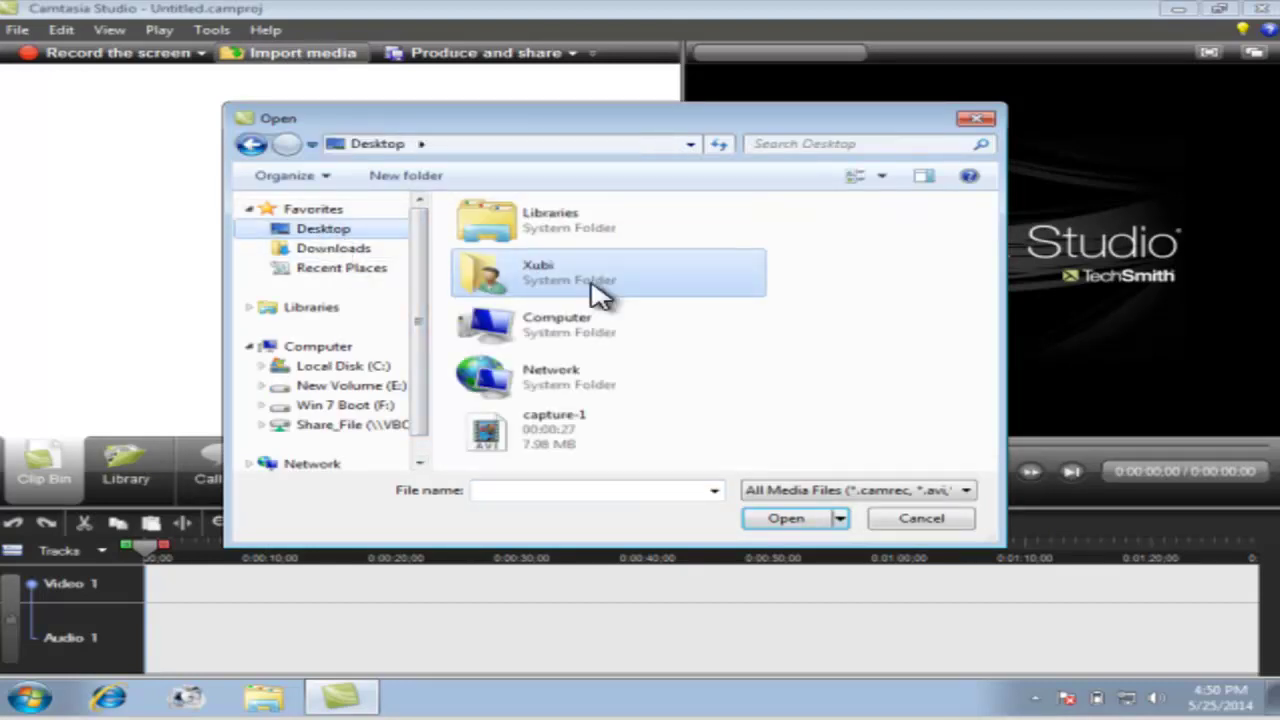
{"action": "left_click", "coordinate": [592, 440]}
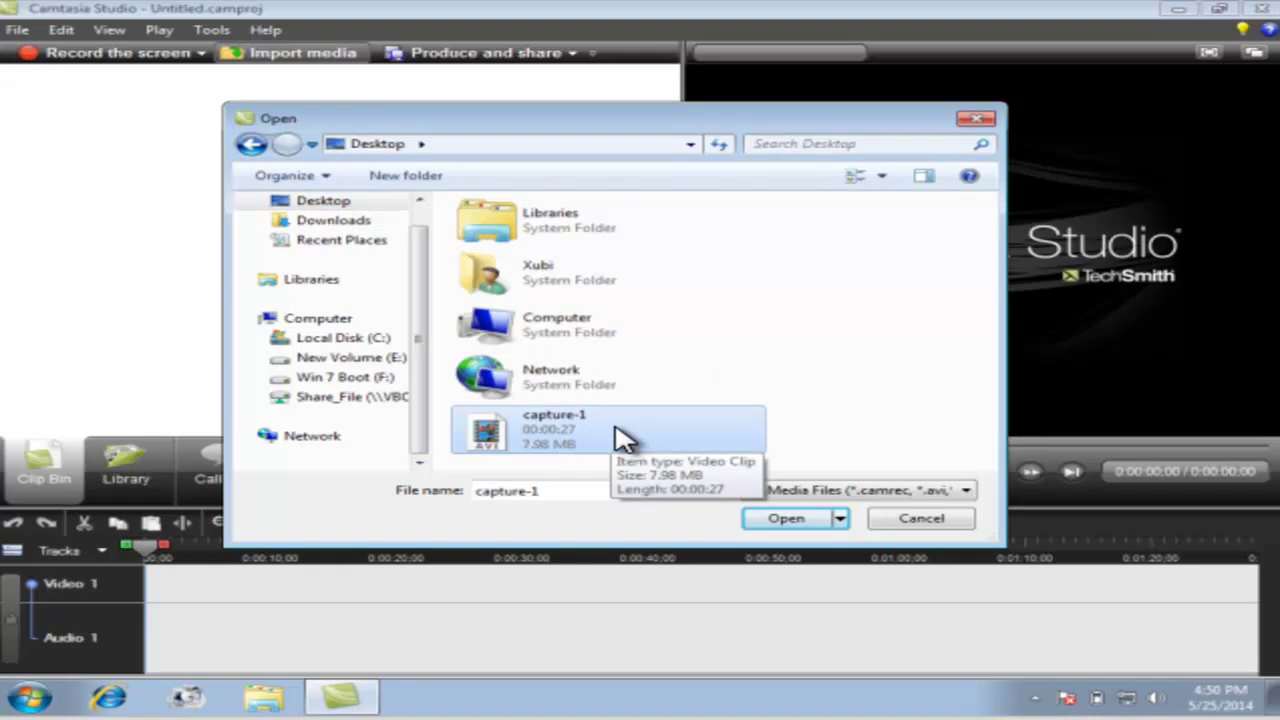
{"action": "left_click", "coordinate": [775, 520]}
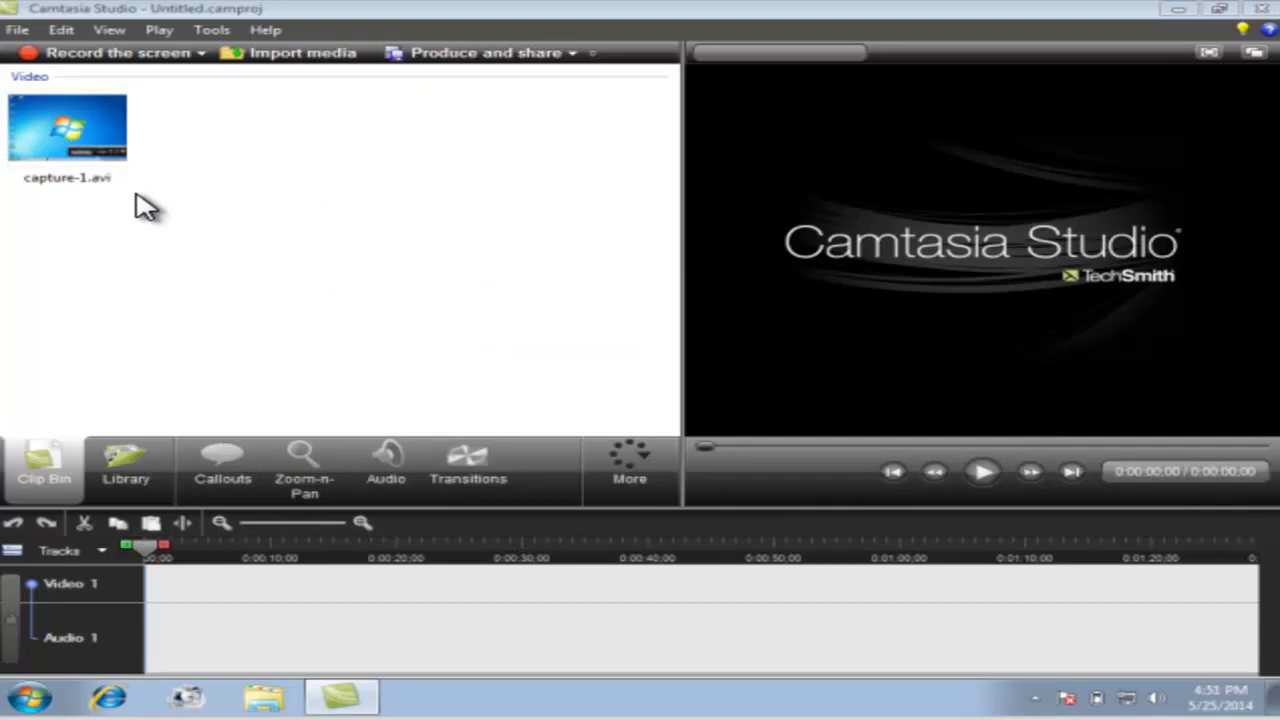
{"action": "left_click", "coordinate": [17, 29]}
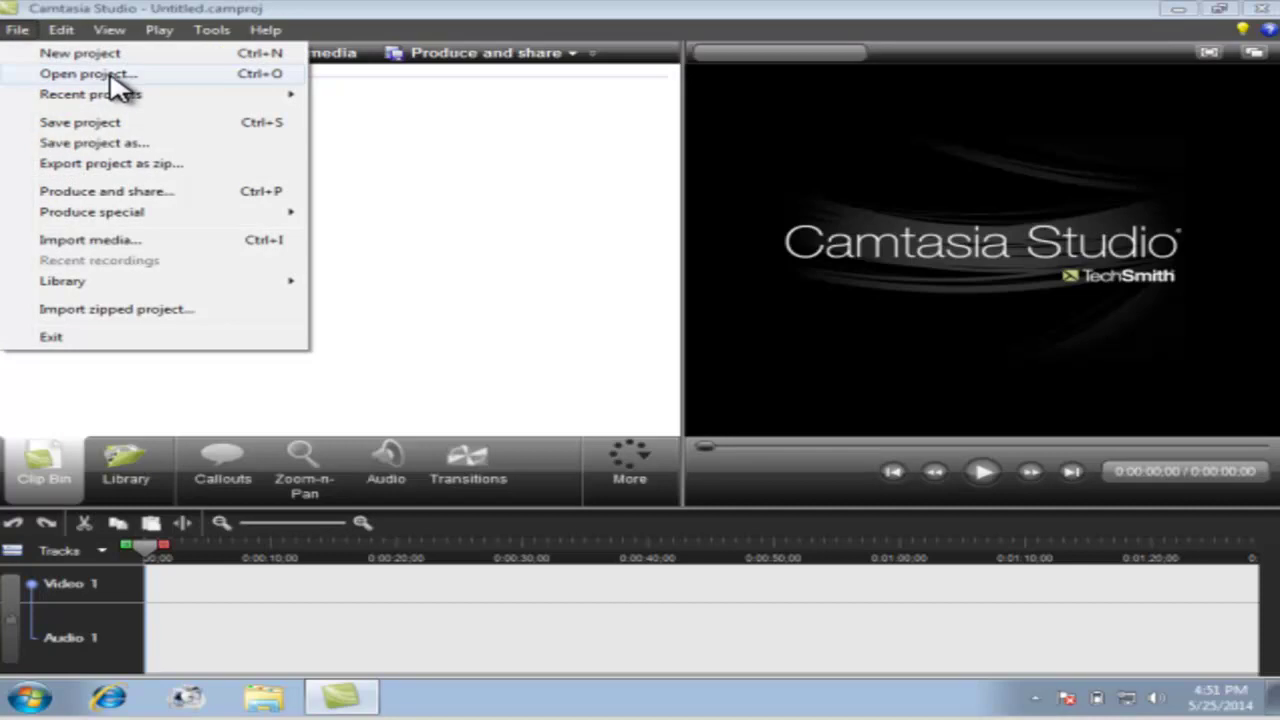
{"action": "left_click", "coordinate": [466, 220]}
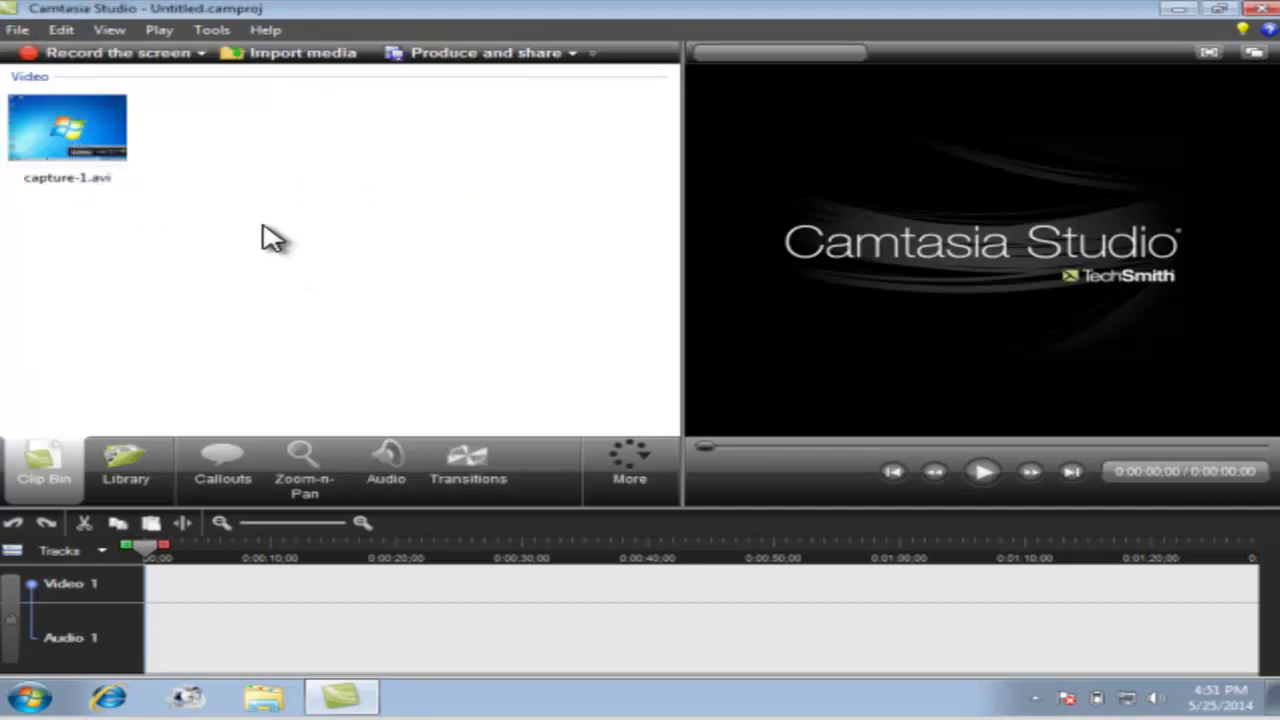
Add capture-1.avi to the Video 1 track and set the editing dimensions to 640 x 480 (Automatic)
{"action": "left_click_drag", "start_coordinate": [60, 126], "coordinate": [327, 599]}
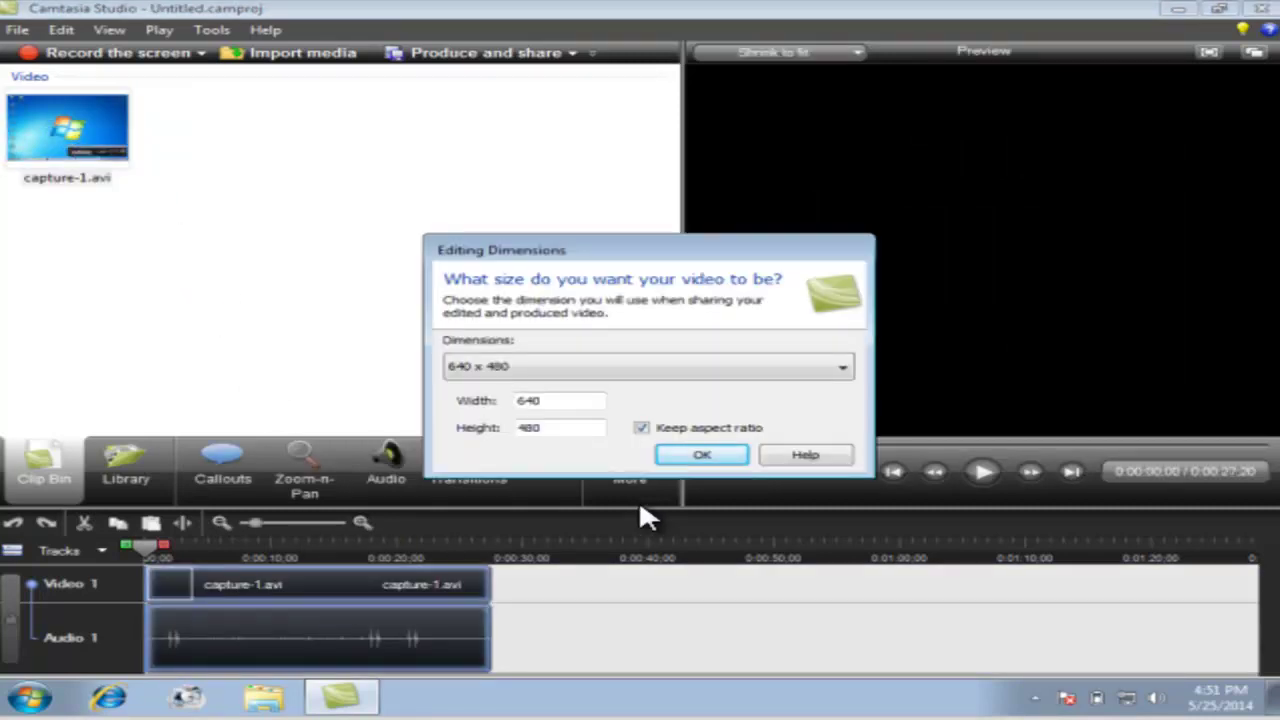
{"action": "left_click", "coordinate": [792, 370]}
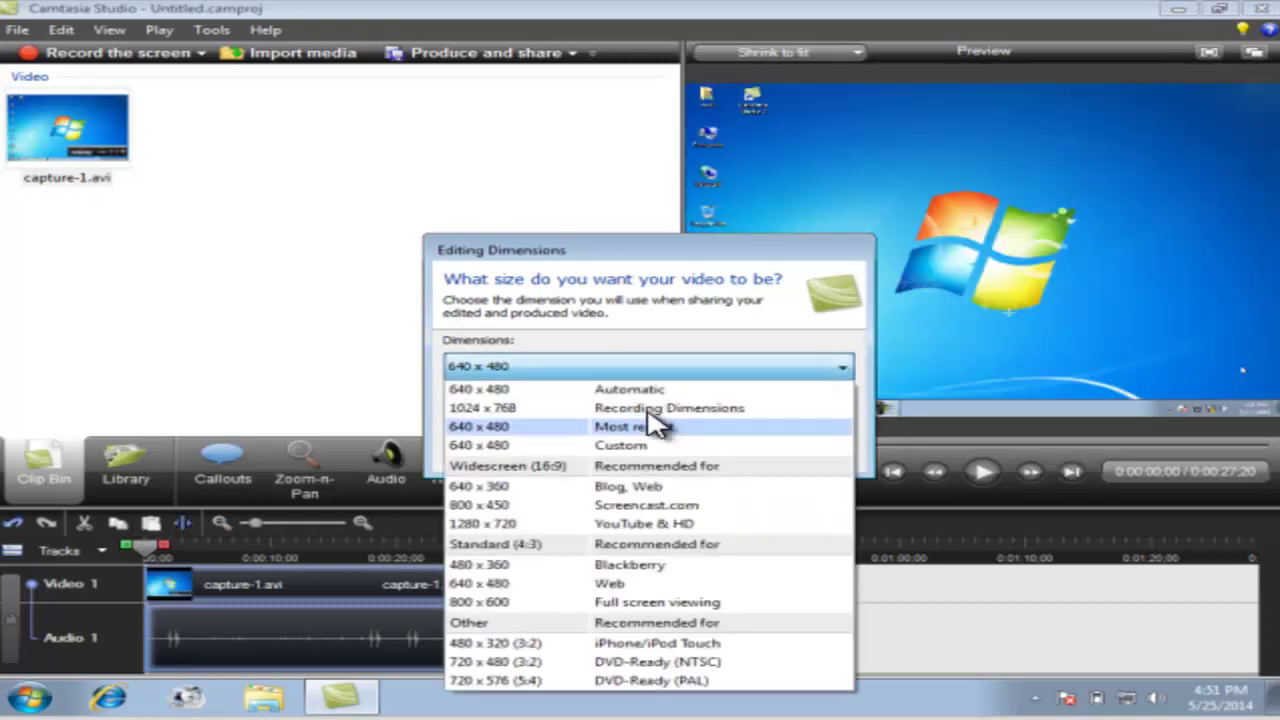
{"action": "left_click", "coordinate": [655, 387]}
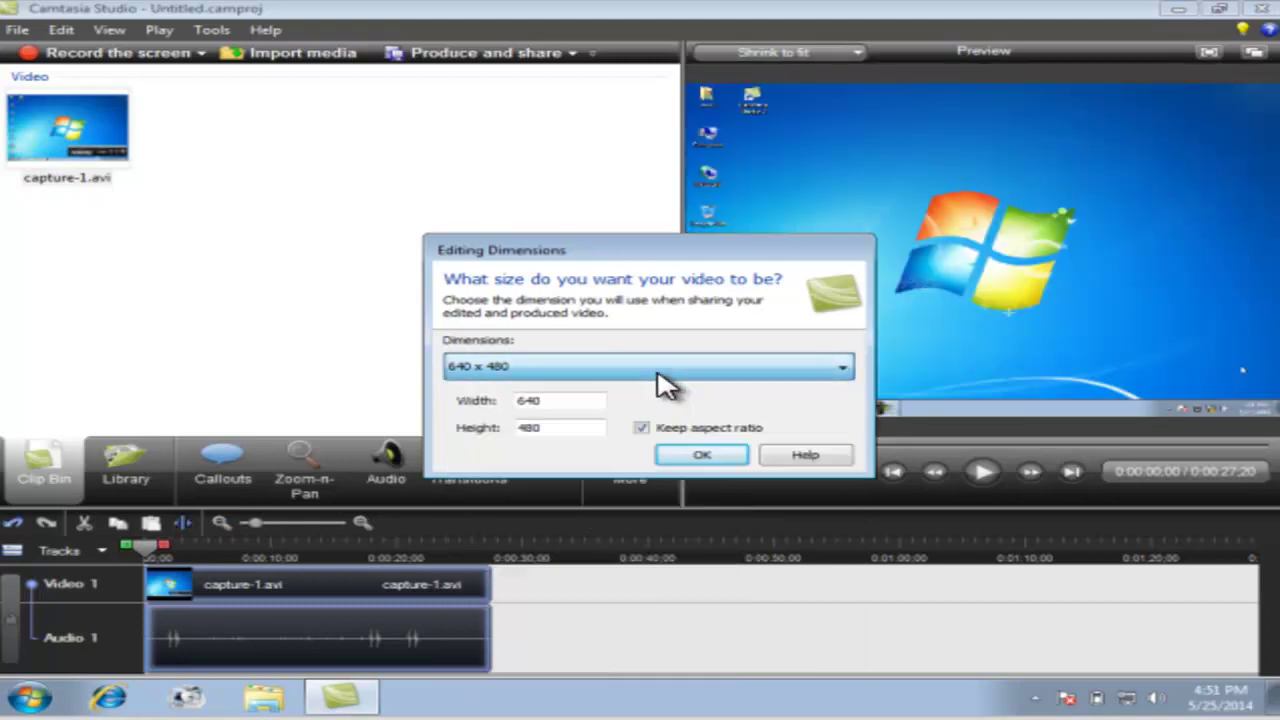
{"action": "left_click", "coordinate": [700, 457]}
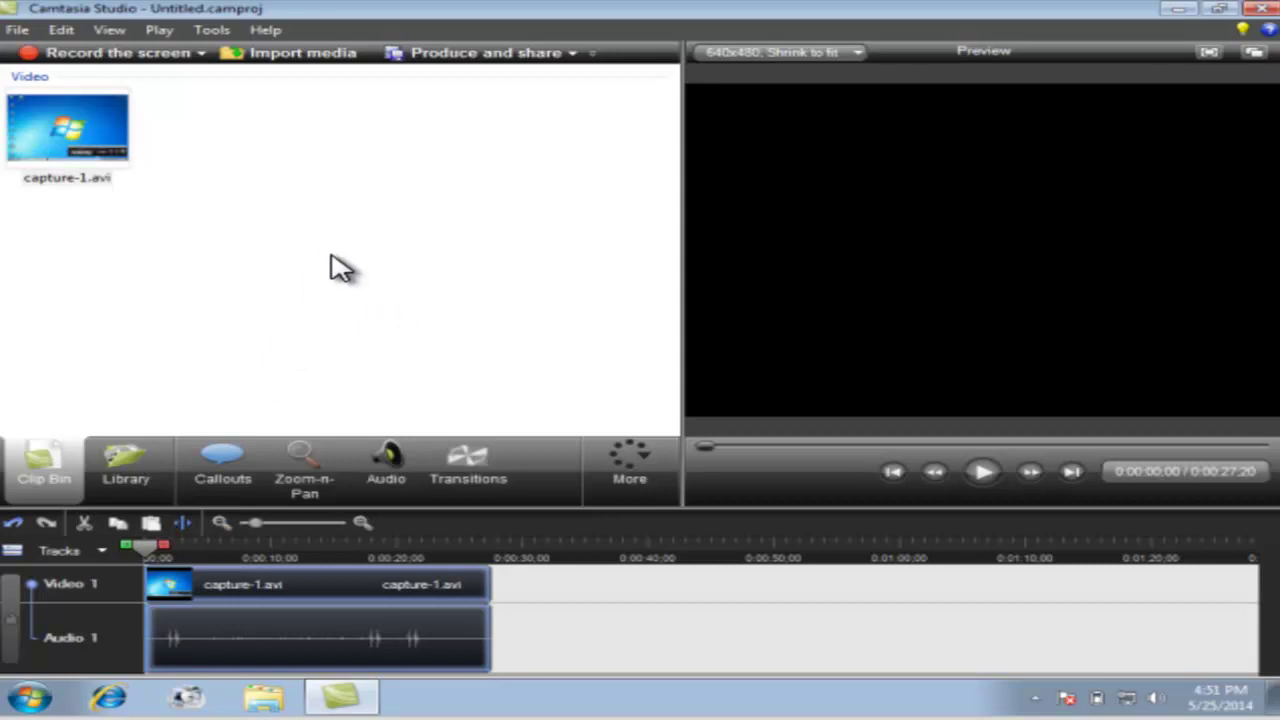
Insert the Silver Streak Intro sequence from the Library before the capture-1.avi clip on the timeline and play the timeline
{"action": "left_click", "coordinate": [133, 480]}
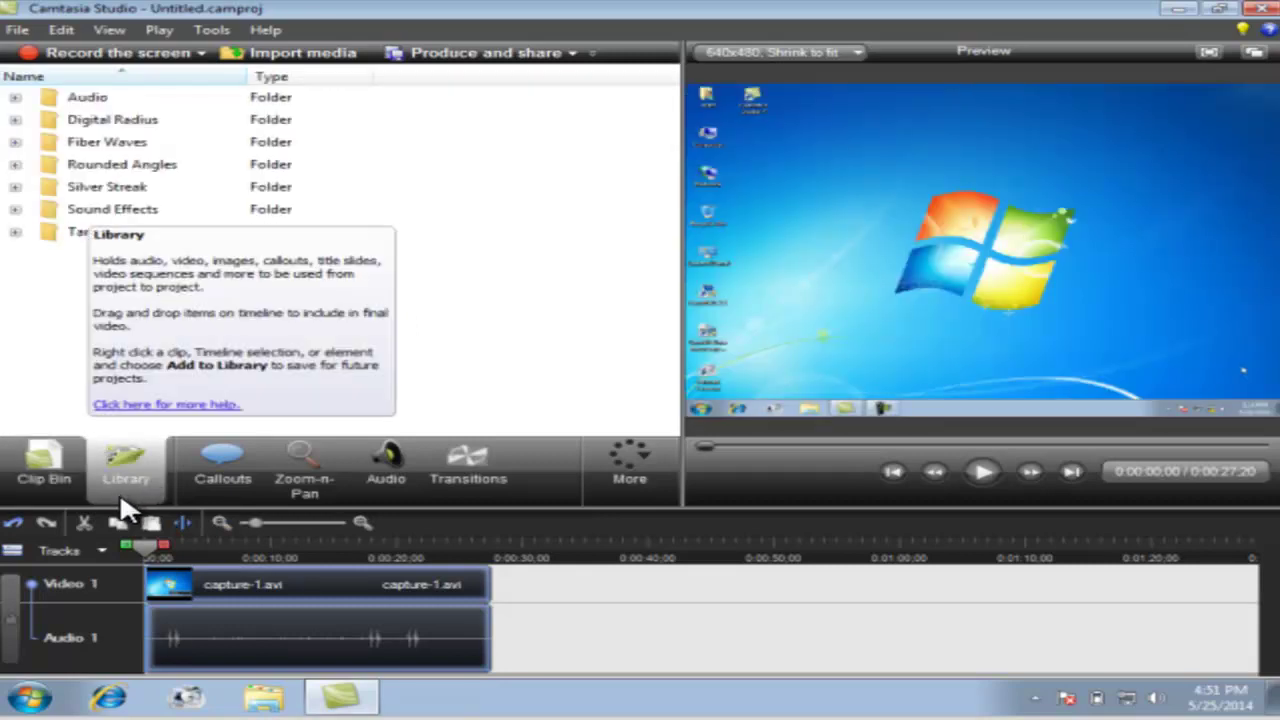
{"action": "left_click", "coordinate": [15, 97]}
{"action": "left_click", "coordinate": [15, 97]}
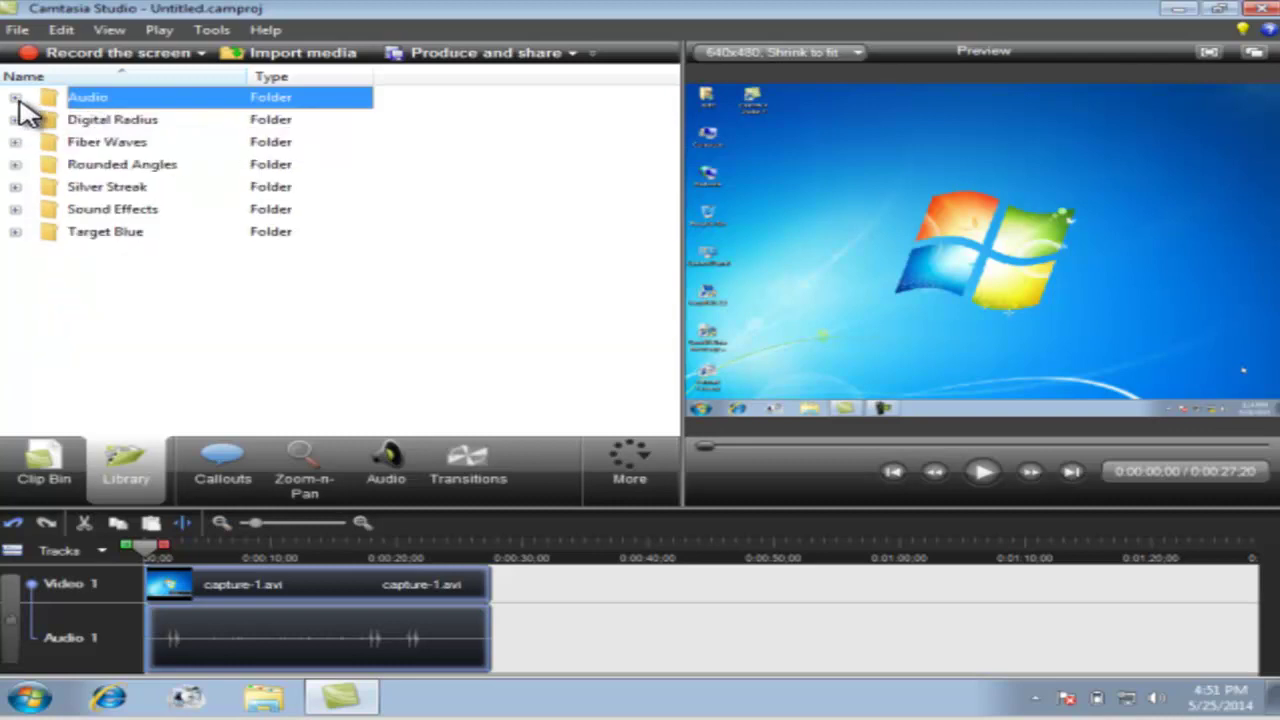
{"action": "left_click", "coordinate": [16, 188]}
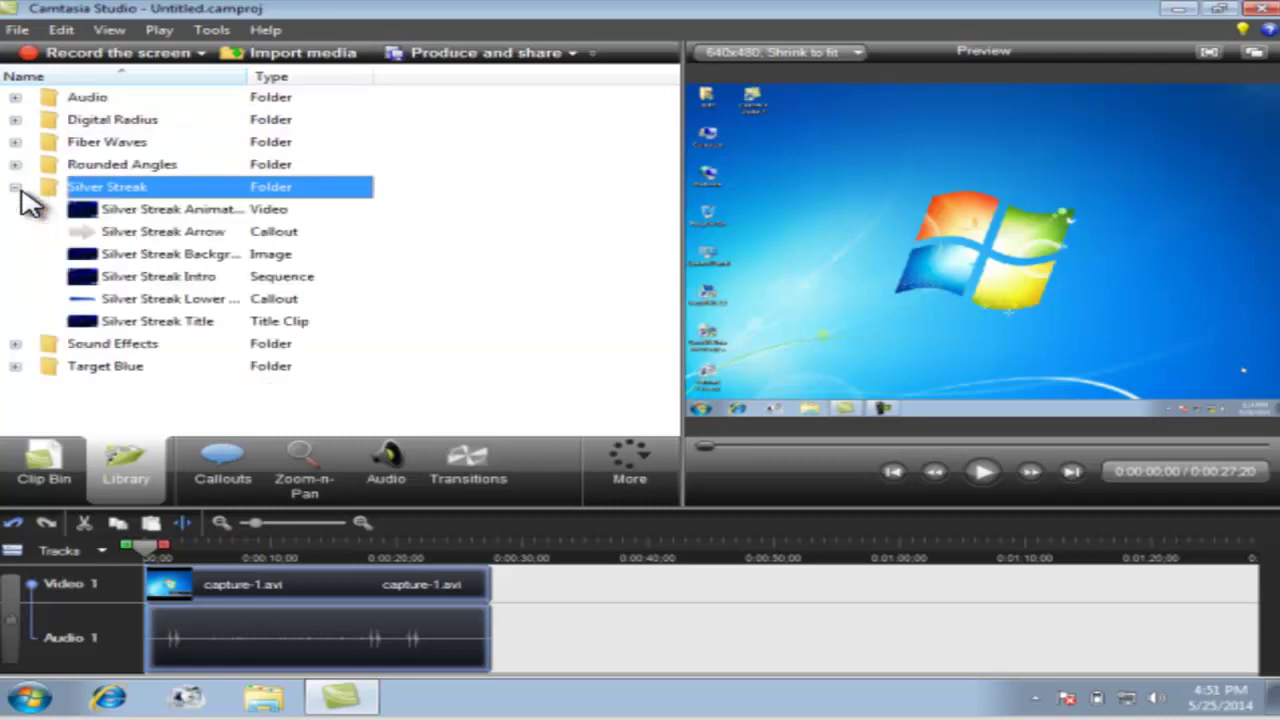
{"action": "left_click", "coordinate": [150, 279]}
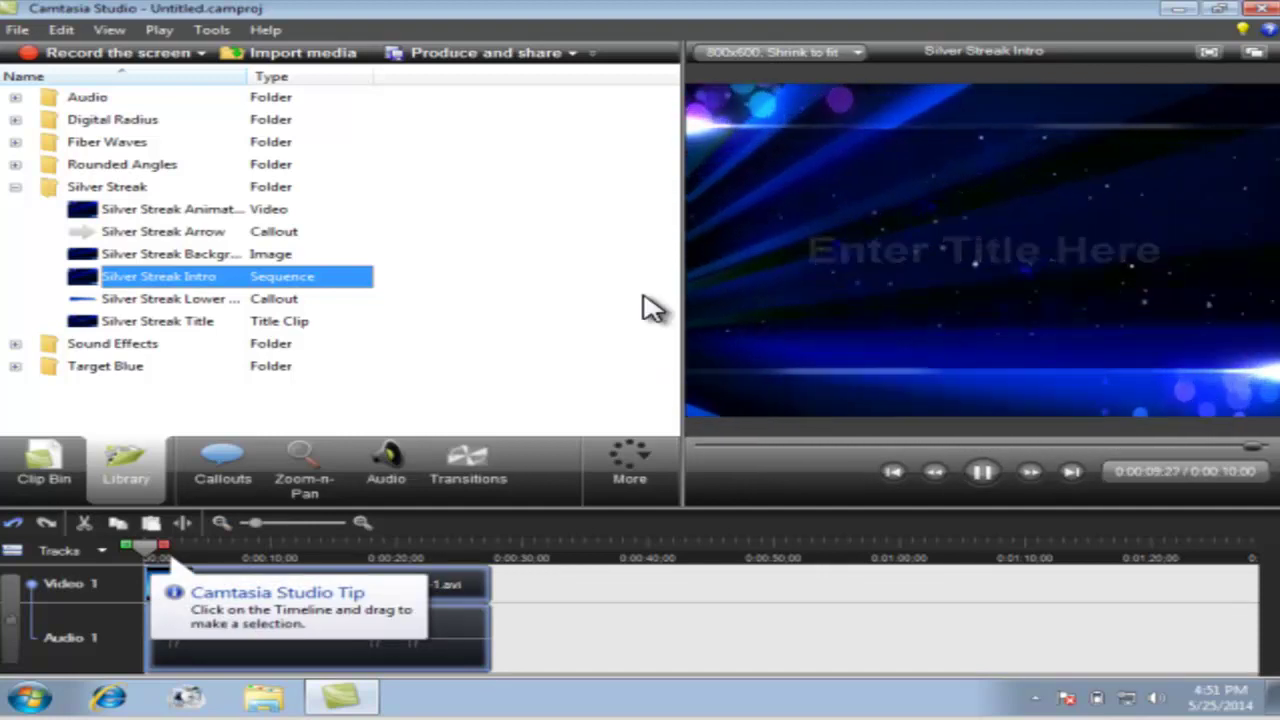
{"action": "mouse_move", "coordinate": [135, 348]}
{"action": "left_mouse_down"}
{"action": "mouse_move", "coordinate": [163, 531]}
{"action": "mouse_move", "coordinate": [157, 586]}
{"action": "mouse_move", "coordinate": [563, 591]}
{"action": "mouse_move", "coordinate": [165, 565]}
{"action": "mouse_move", "coordinate": [148, 588]}
{"action": "left_mouse_up"}
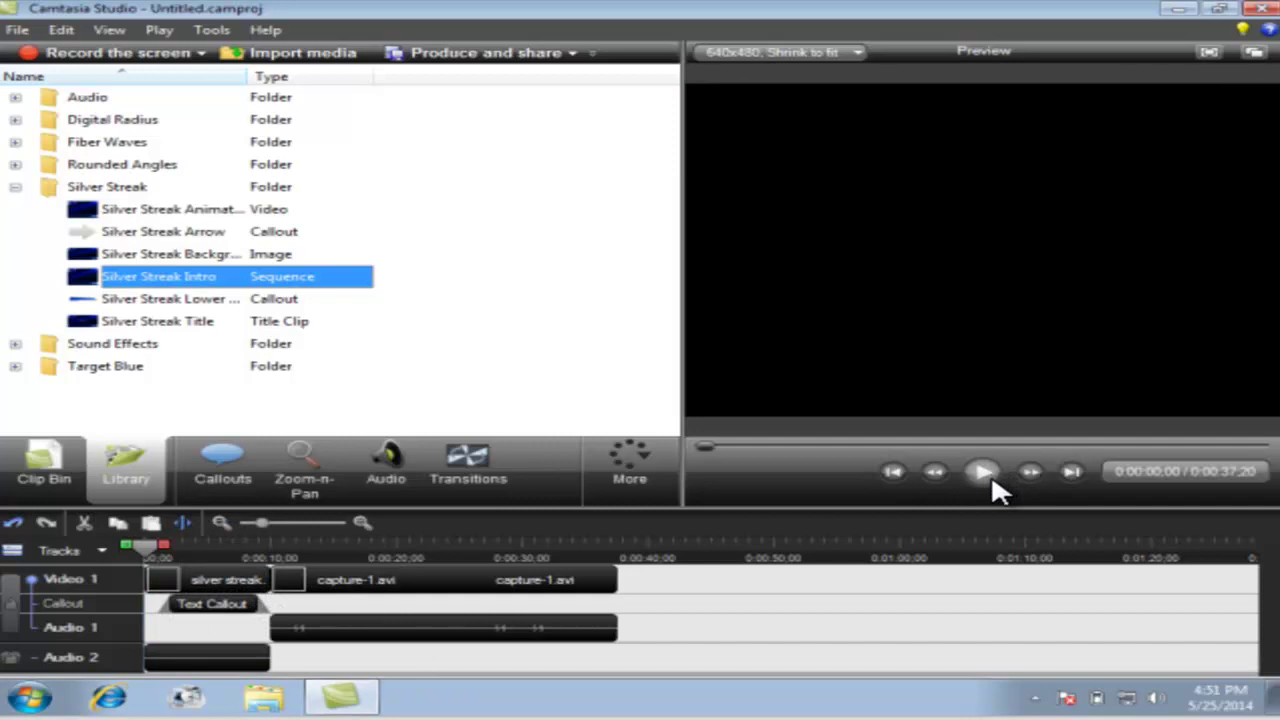
{"action": "left_click", "coordinate": [983, 472]}
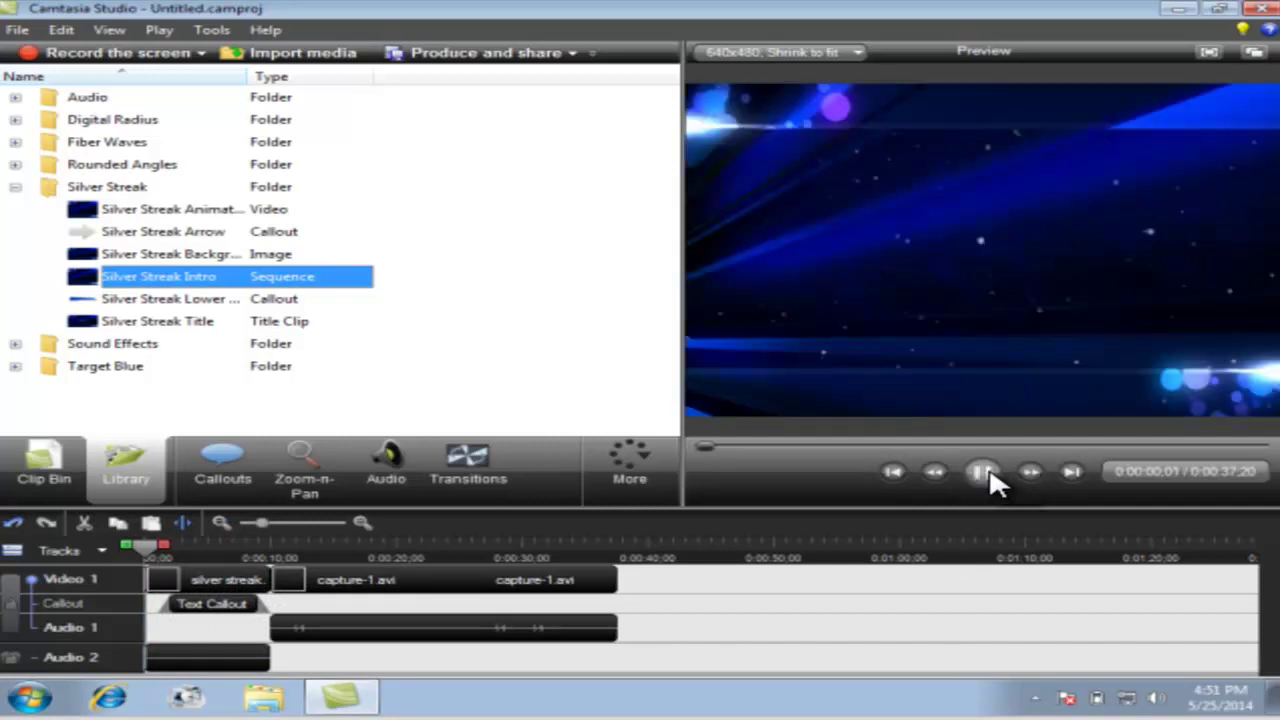
{"action": "left_click", "coordinate": [16, 187]}
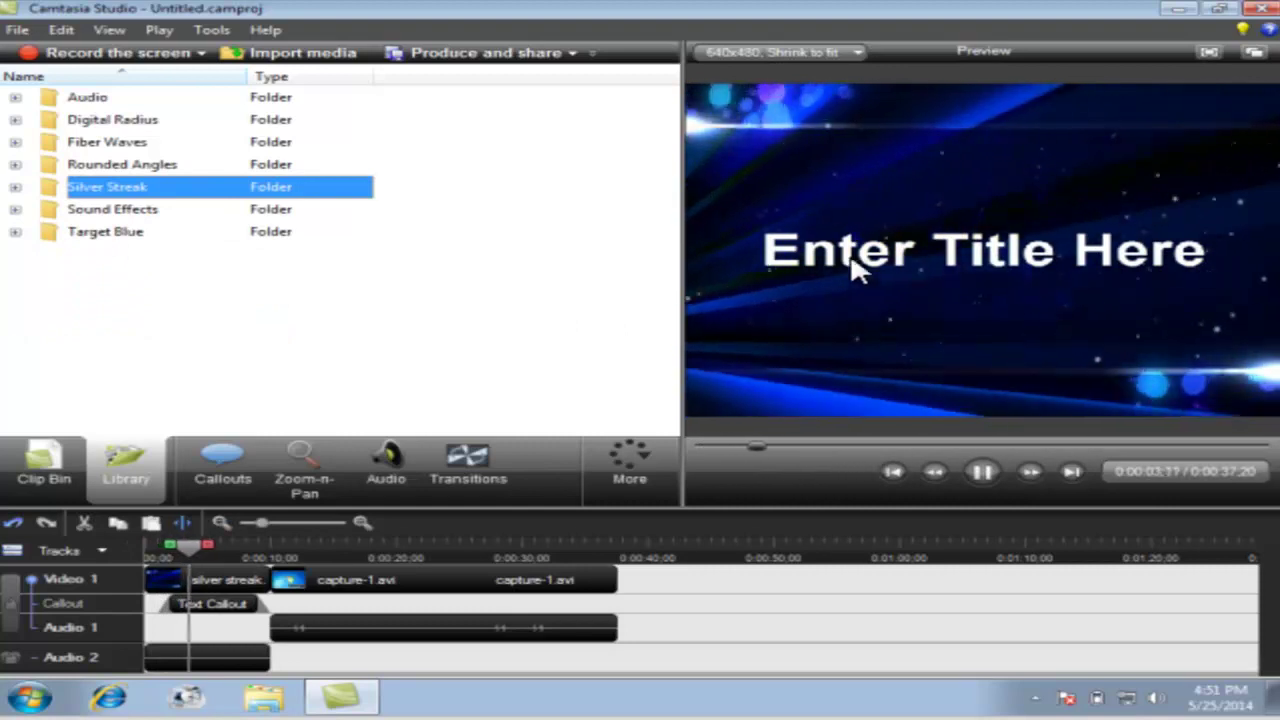
Replace the placeholder title in the intro's text callout with "I.T in Urdu"
{"action": "left_click", "coordinate": [980, 250]}
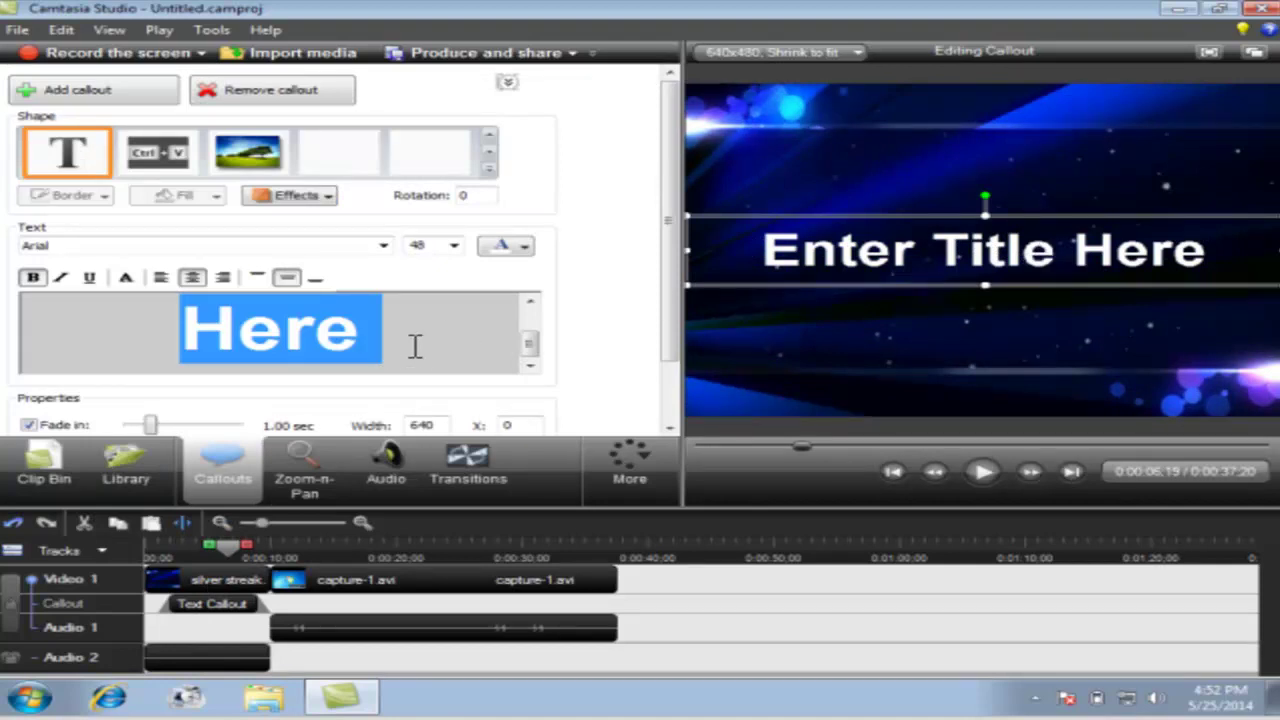
{"action": "left_click_drag", "start_coordinate": [430, 338], "coordinate": [30, 296]}
{"action": "key", "text": "Delete"}
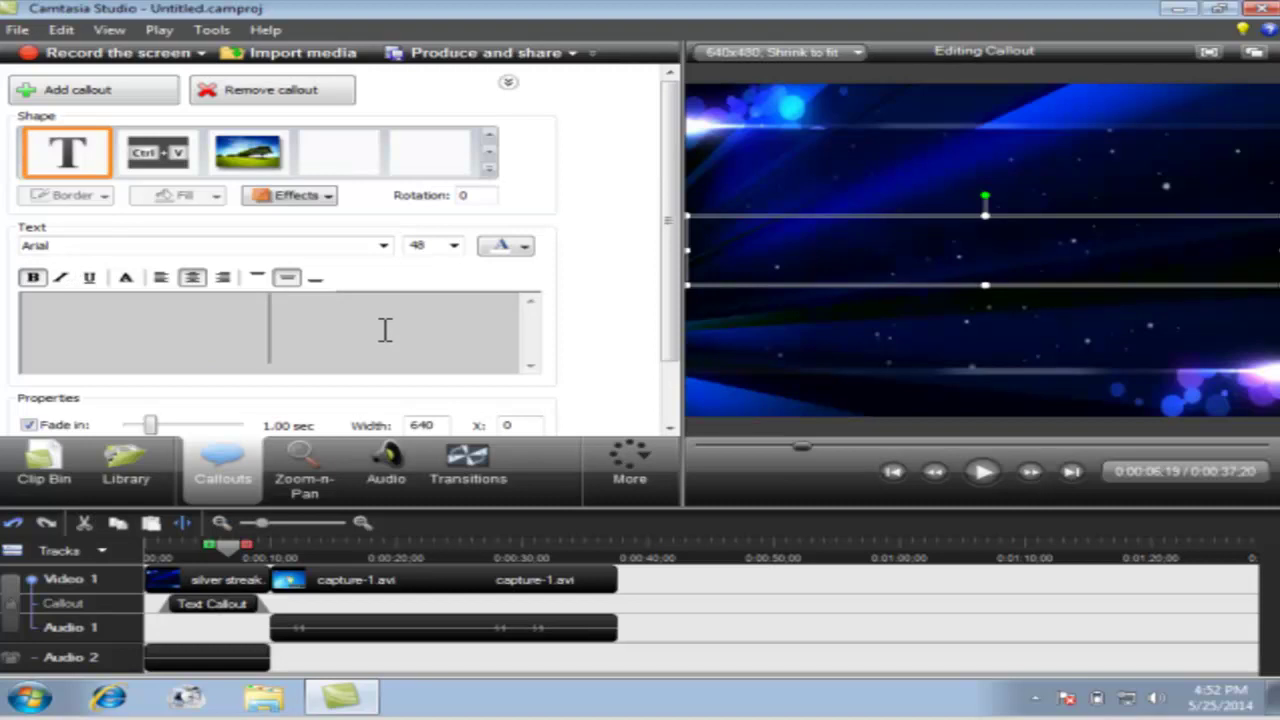
{"action": "type", "text": "It"}
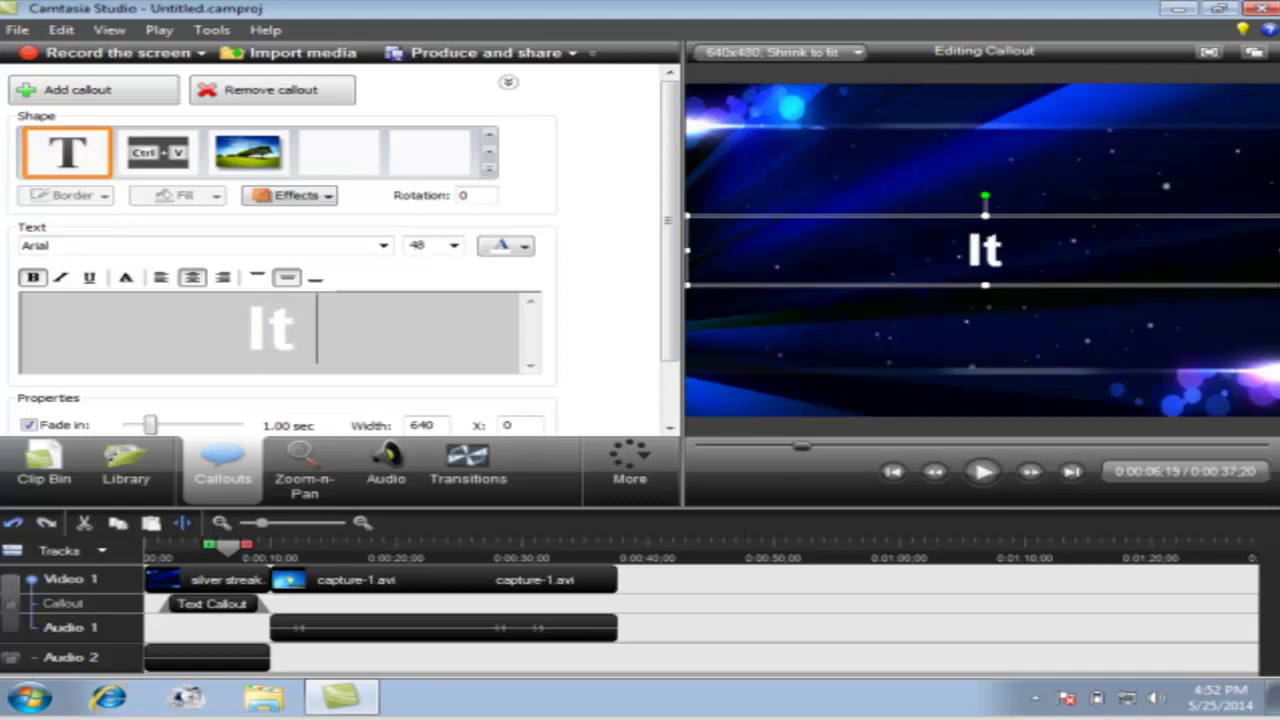
{"action": "type", "text": " in"}
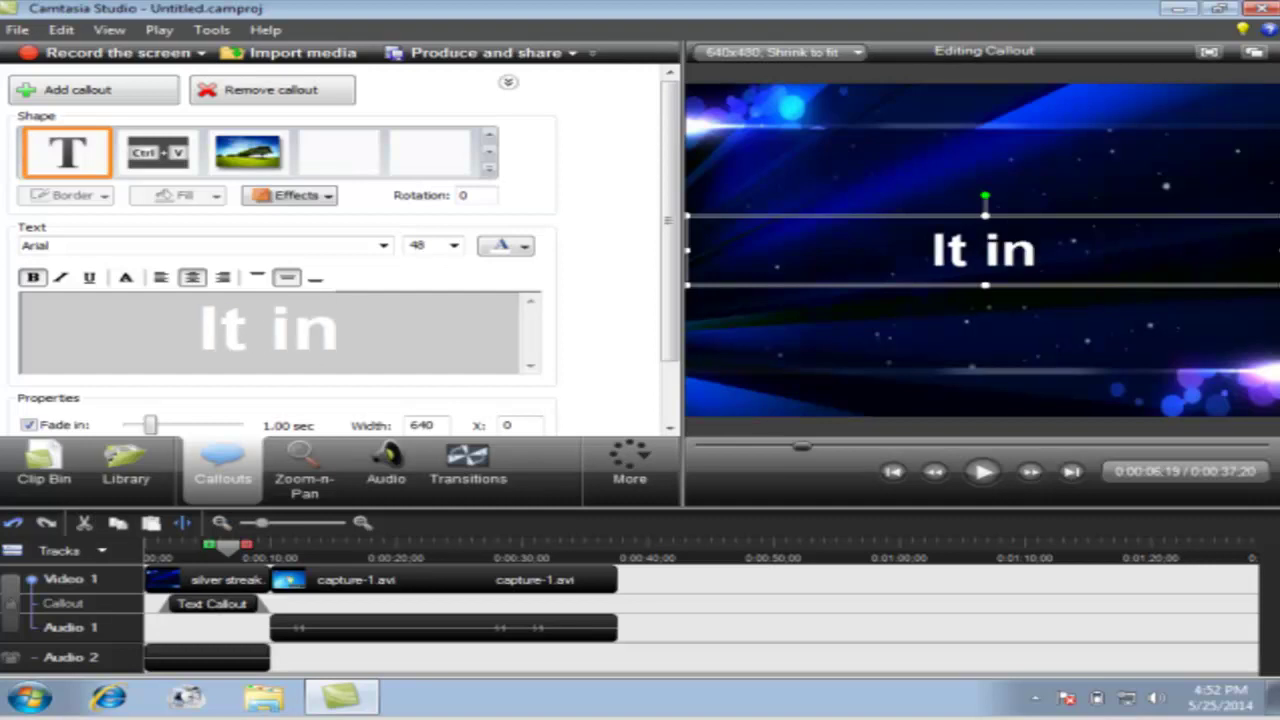
{"action": "type", "text": " Urdu"}
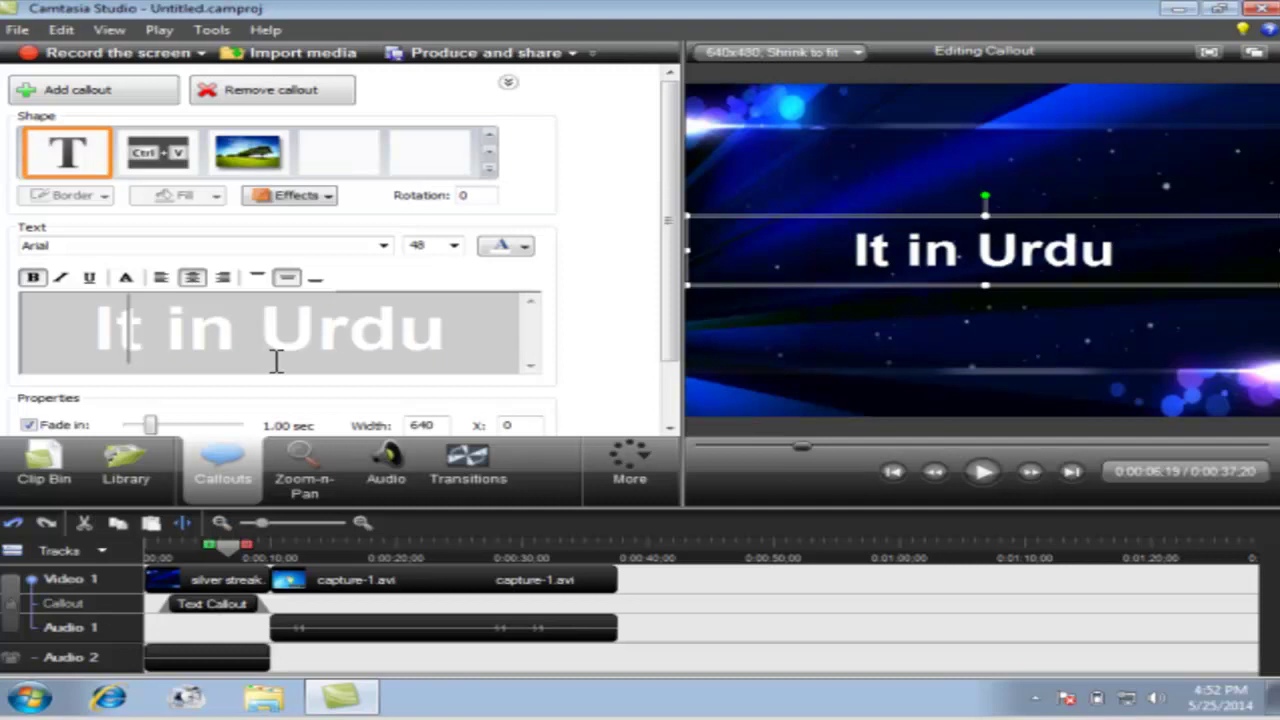
{"action": "key", "text": "Delete"}
{"action": "type", "text": "T"}
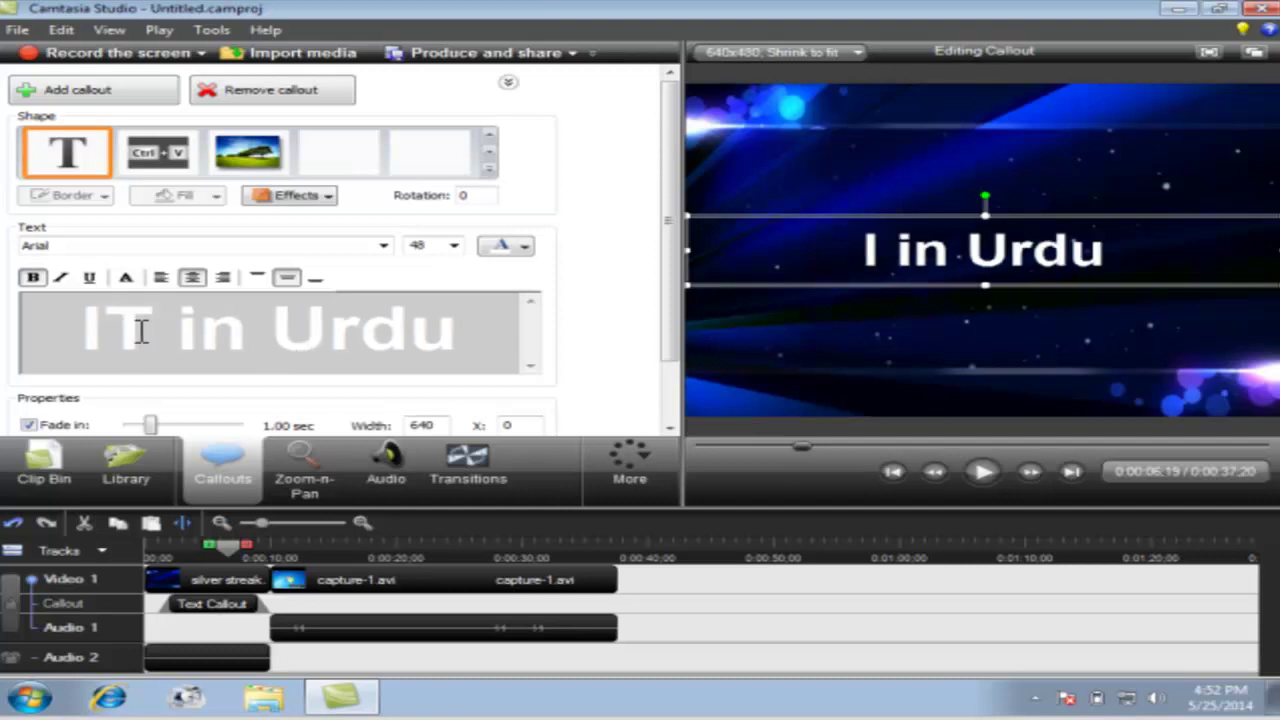
{"action": "type", "text": "."}
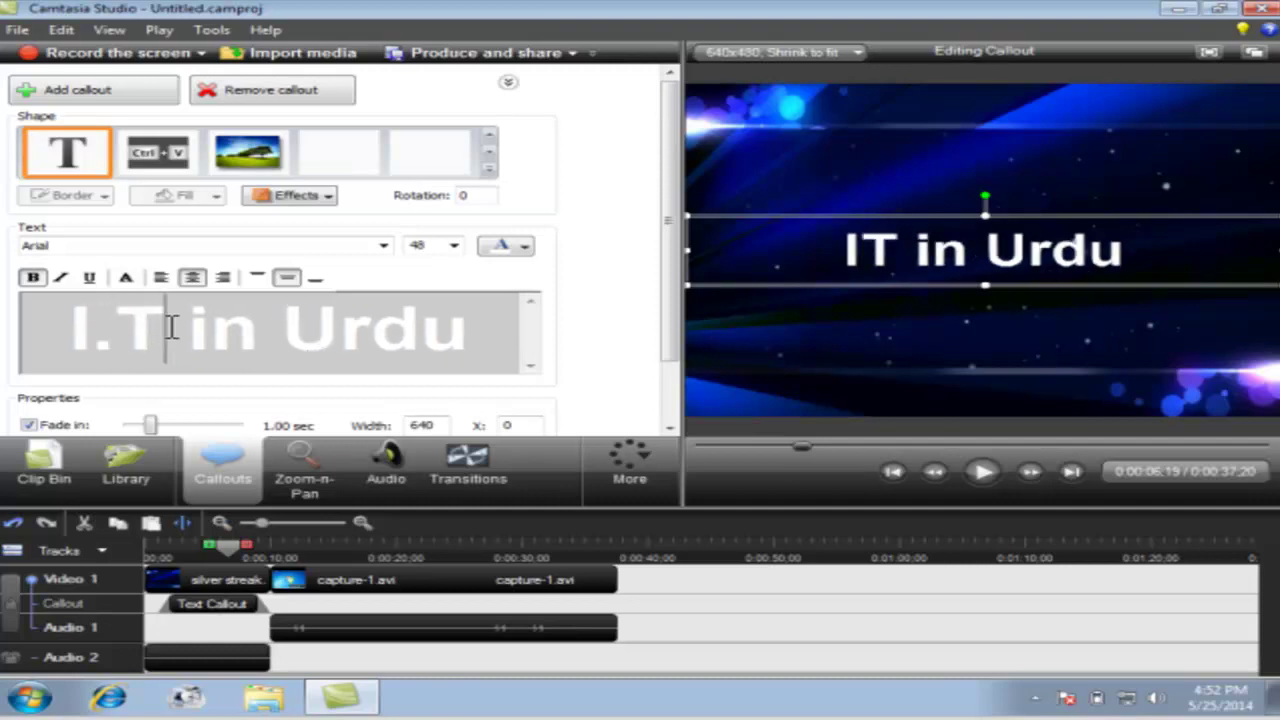
Try italic and underline on the whole title text, and leave it in regular style without bold
{"action": "left_click_drag", "start_coordinate": [503, 333], "coordinate": [73, 320]}
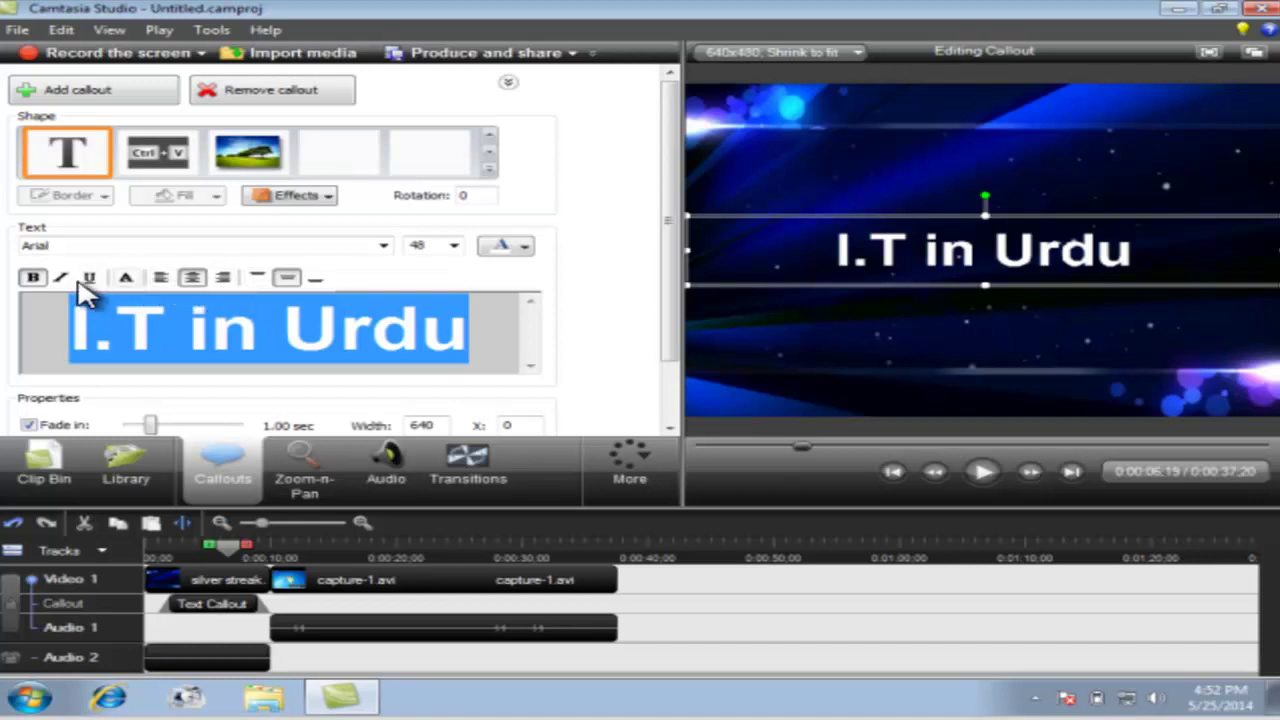
{"action": "left_click", "coordinate": [38, 282]}
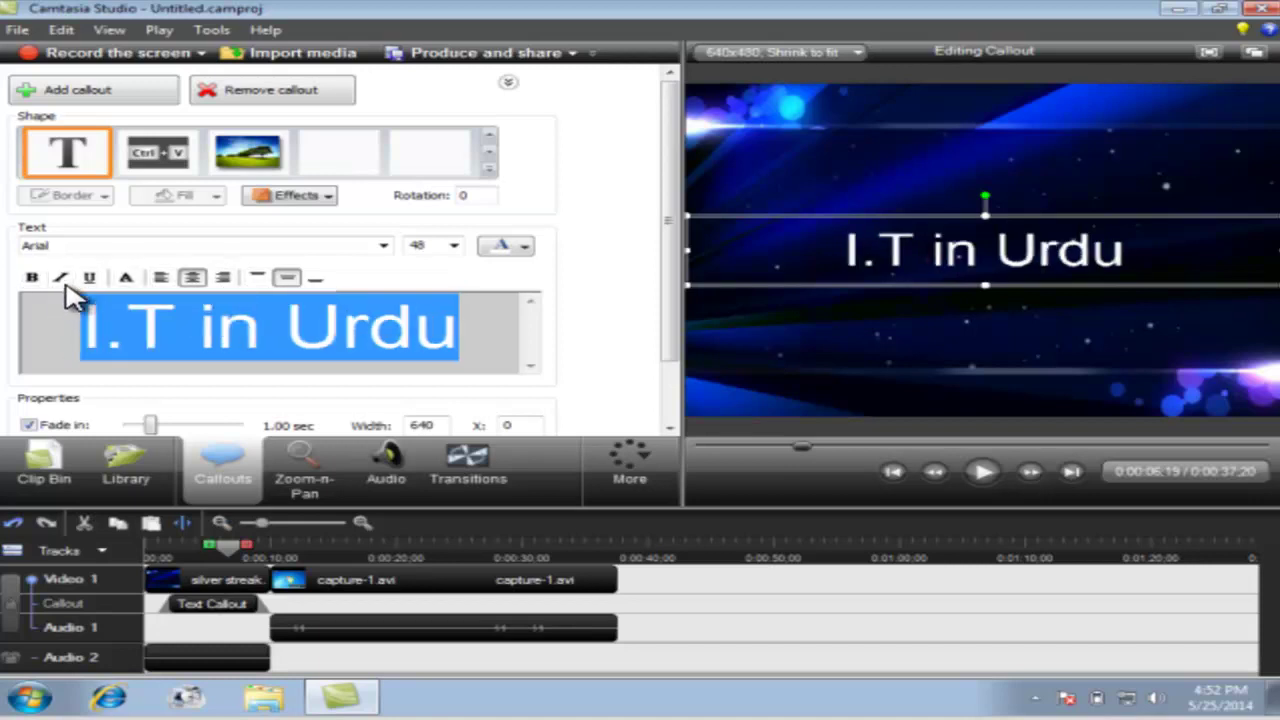
{"action": "left_click", "coordinate": [62, 279]}
{"action": "left_click", "coordinate": [89, 278]}
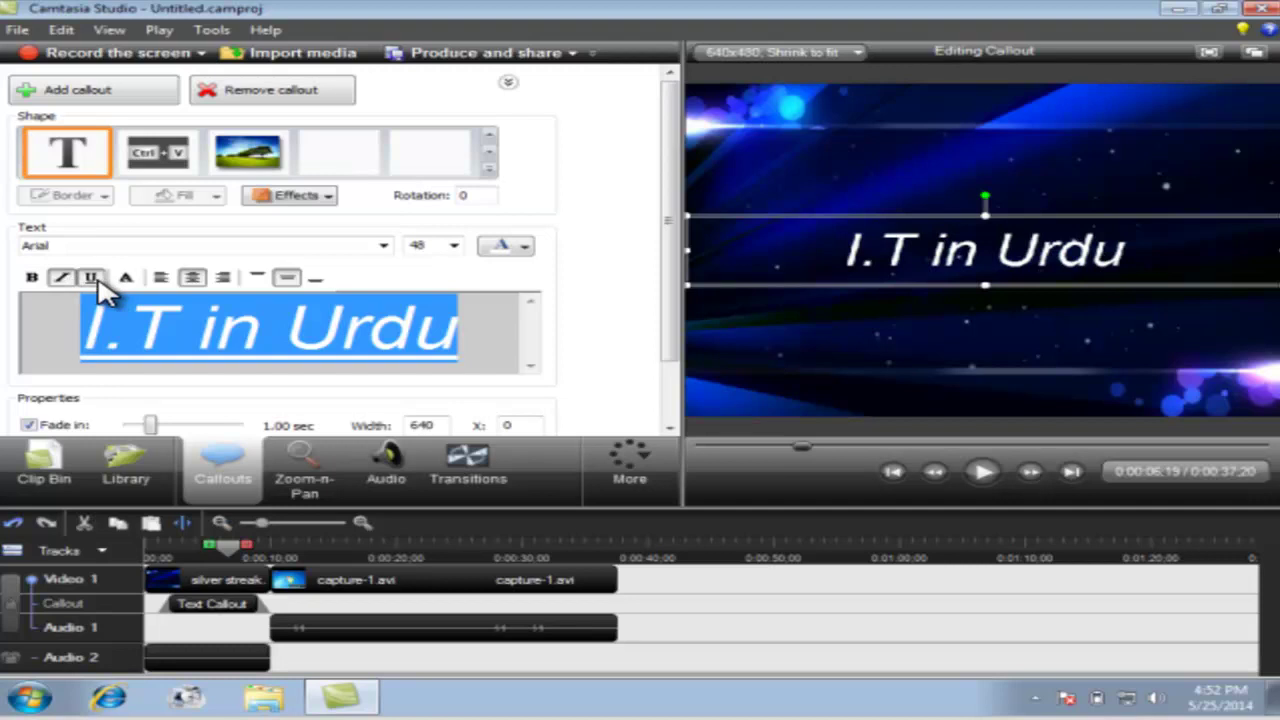
{"action": "left_click", "coordinate": [38, 282]}
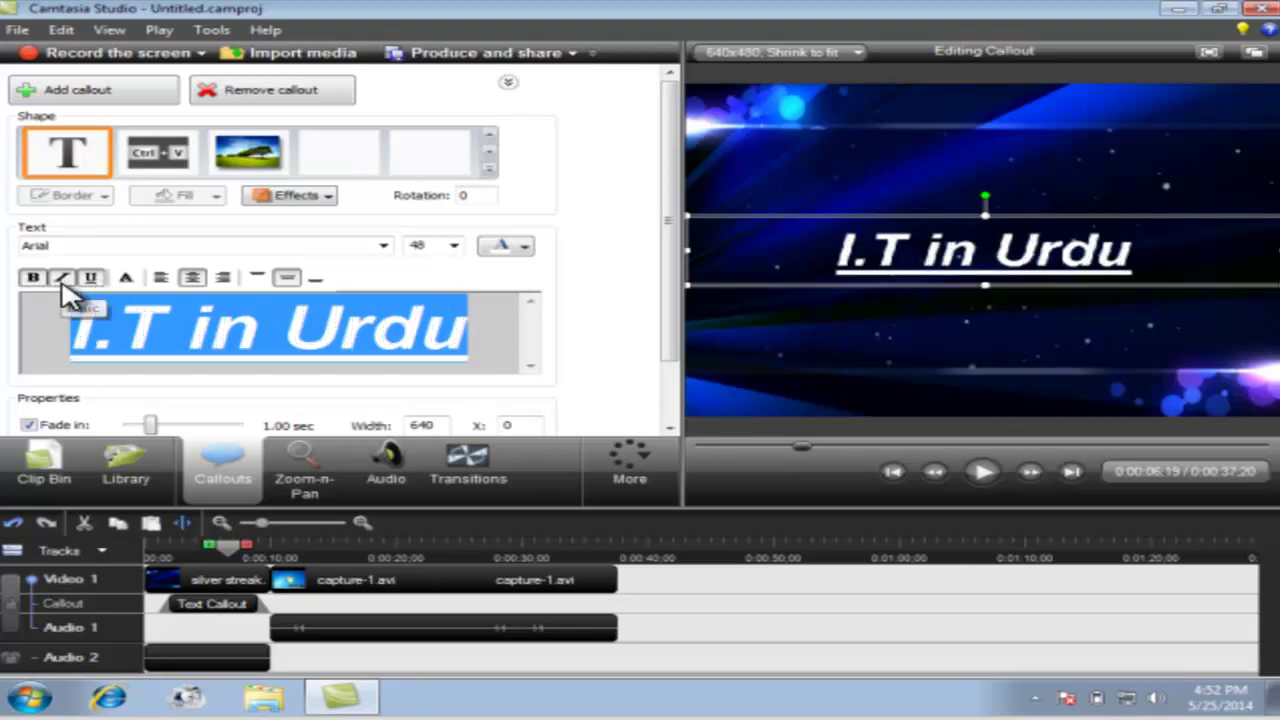
{"action": "left_click", "coordinate": [89, 279]}
{"action": "left_click", "coordinate": [62, 278]}
{"action": "left_click", "coordinate": [33, 277]}
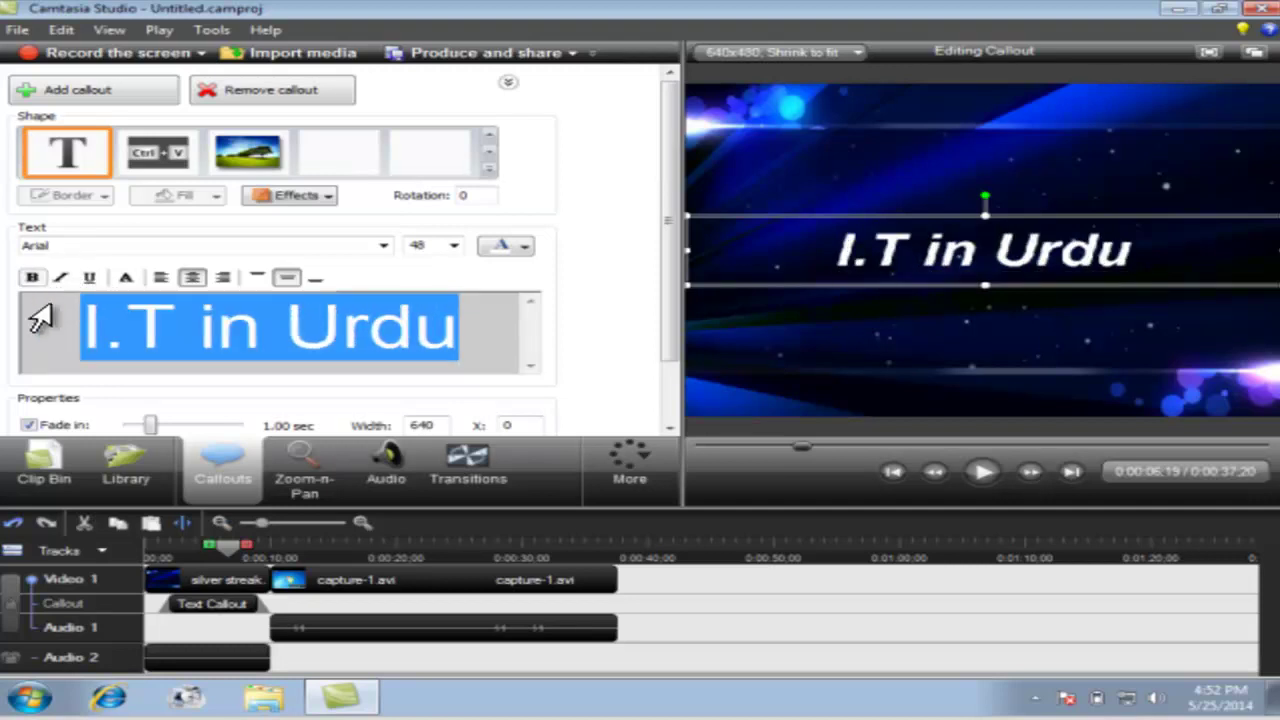
Try light yellow and Red, Lighter 40% on the title text, and set its color to light aqua
{"action": "left_click", "coordinate": [510, 250]}
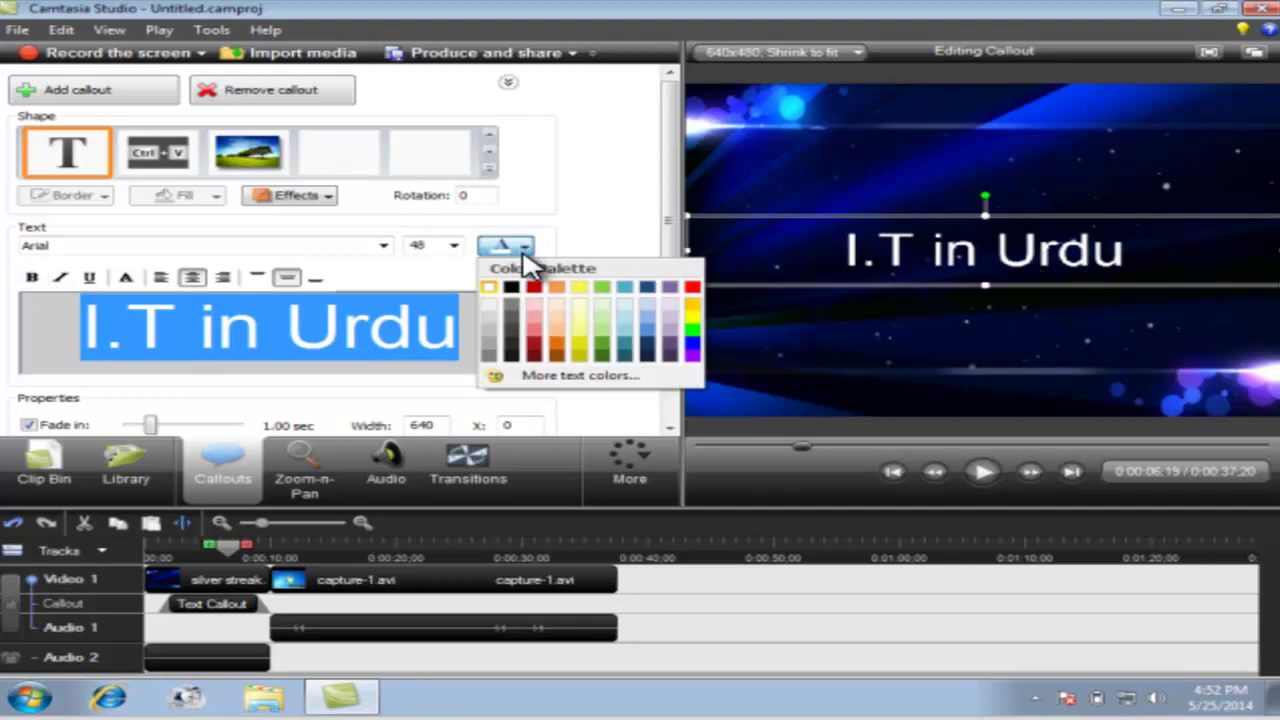
{"action": "left_click", "coordinate": [585, 345]}
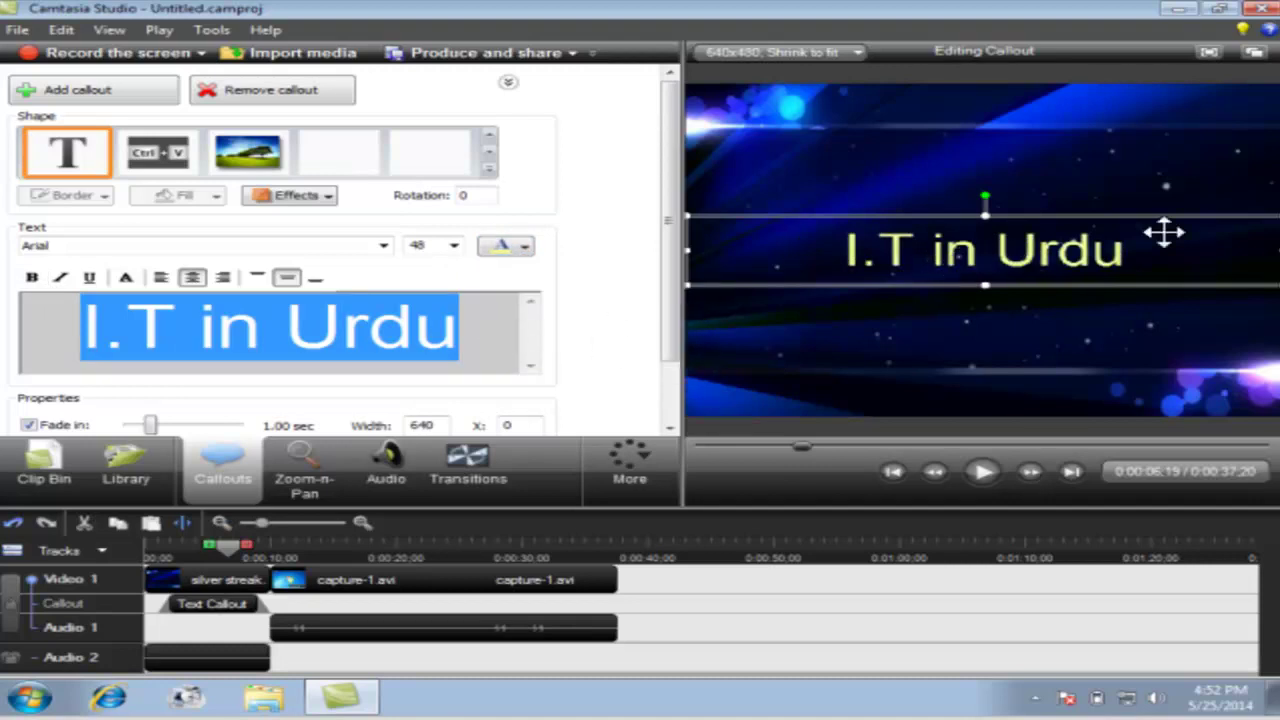
{"action": "left_click", "coordinate": [522, 250]}
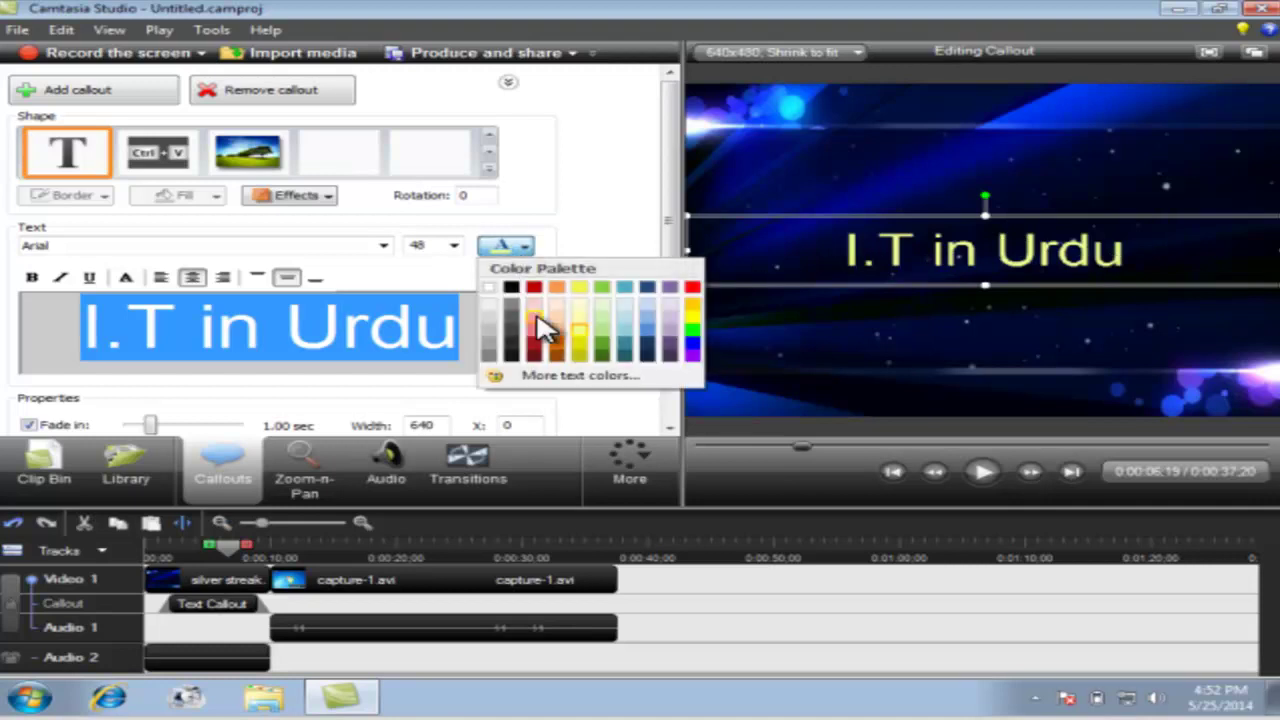
{"action": "left_click", "coordinate": [536, 343]}
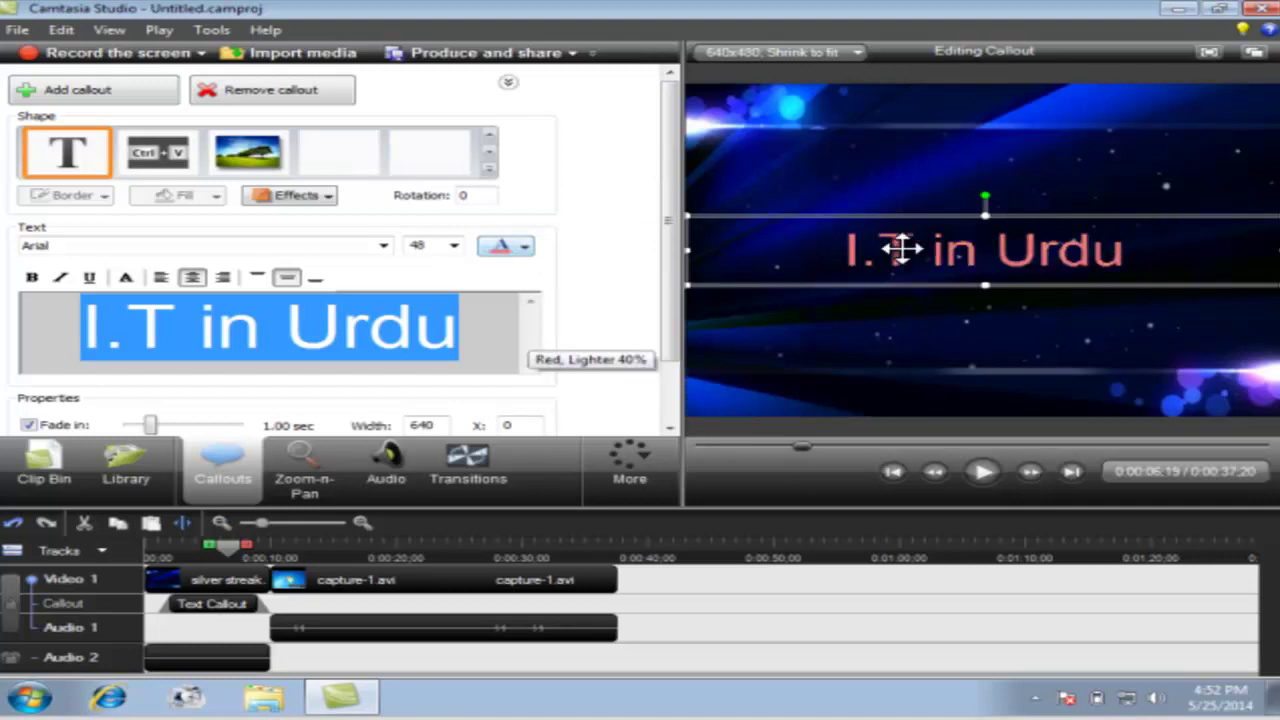
{"action": "left_click", "coordinate": [524, 247]}
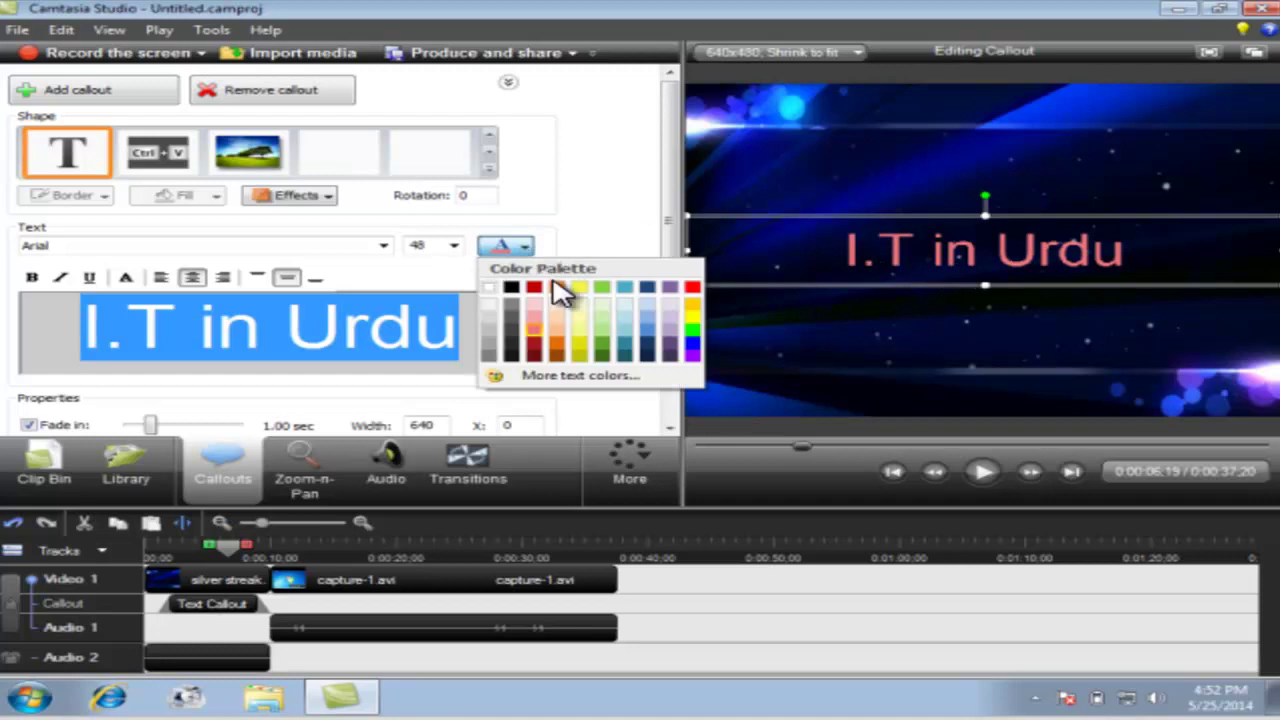
{"action": "left_click", "coordinate": [622, 326]}
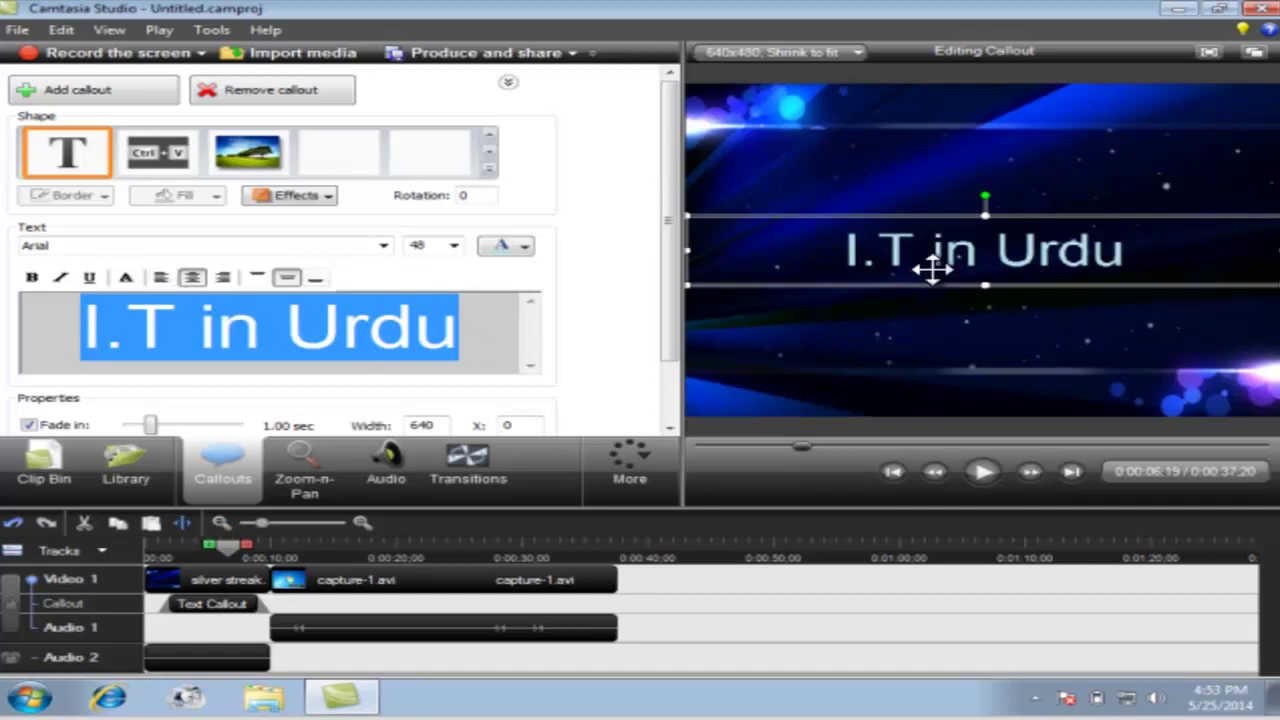
Try left and top alignment on the title text, restoring its horizontal centering
{"action": "left_click", "coordinate": [161, 278]}
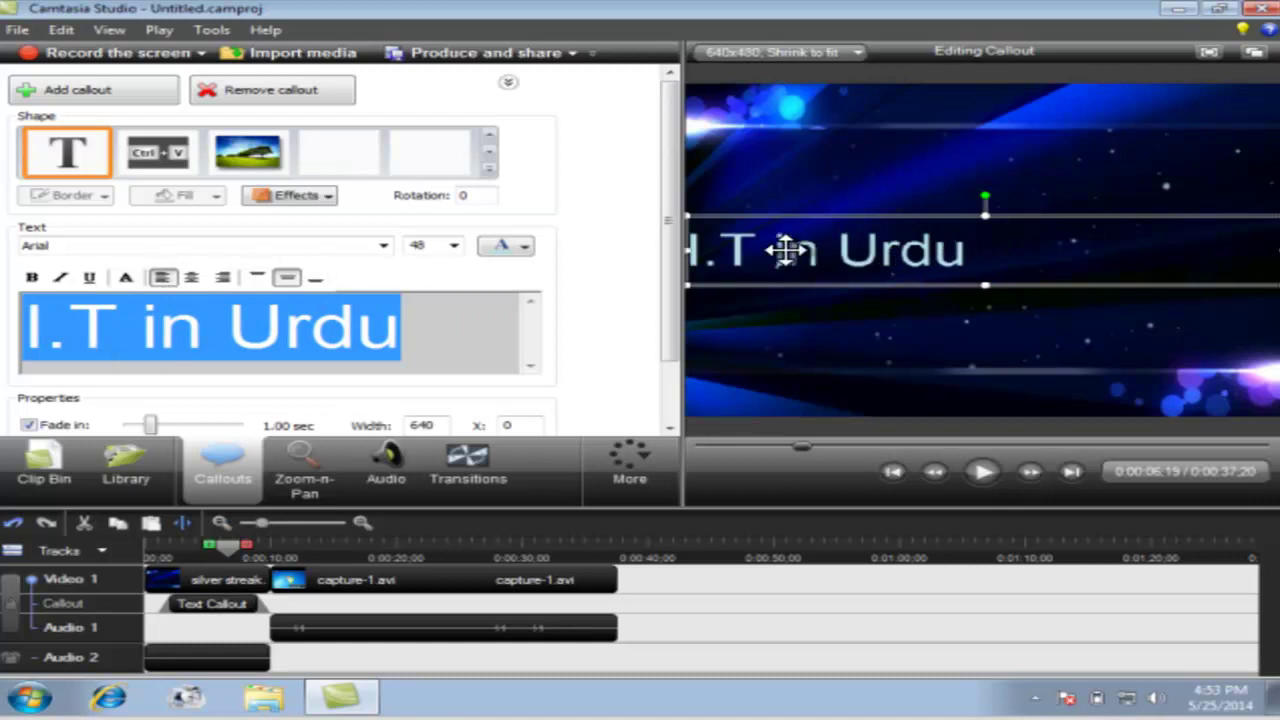
{"action": "left_click", "coordinate": [190, 277]}
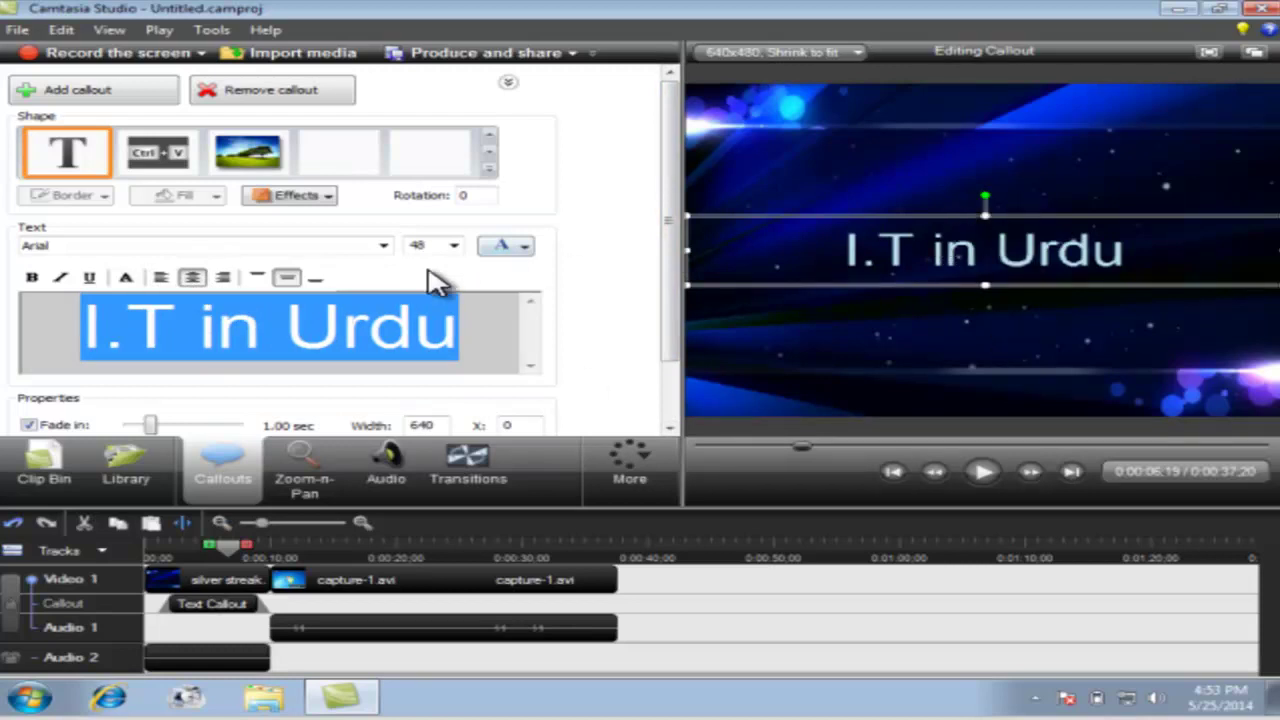
{"action": "left_click", "coordinate": [258, 278]}
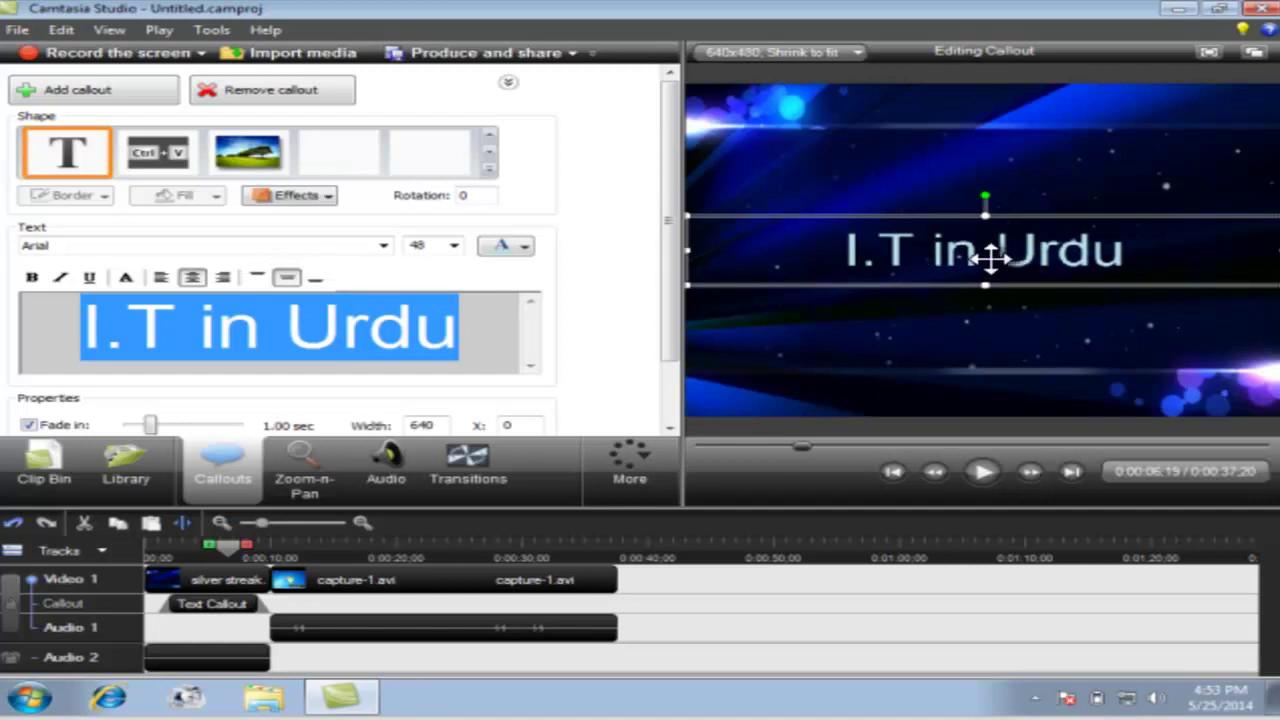
Try font sizes 22 and 36 on the title text, and return it to 48
{"action": "left_click", "coordinate": [455, 246]}
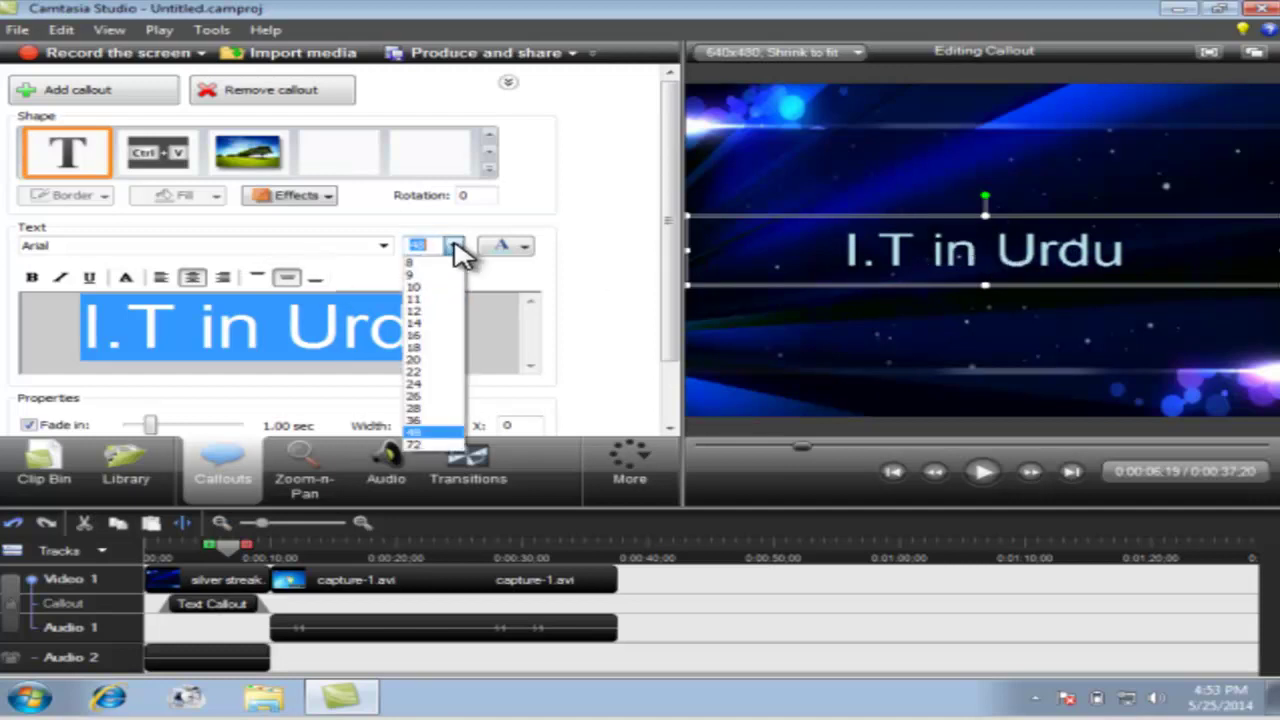
{"action": "left_click", "coordinate": [425, 375]}
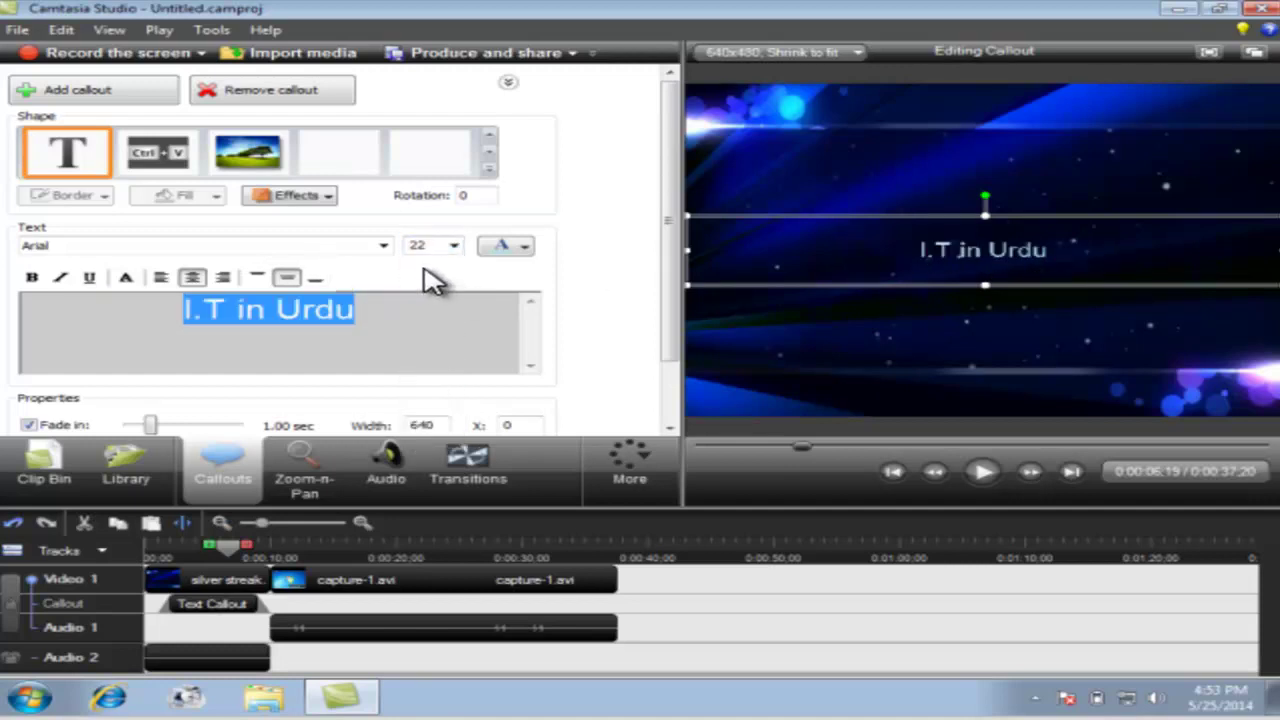
{"action": "left_click", "coordinate": [453, 246]}
{"action": "left_click", "coordinate": [433, 420]}
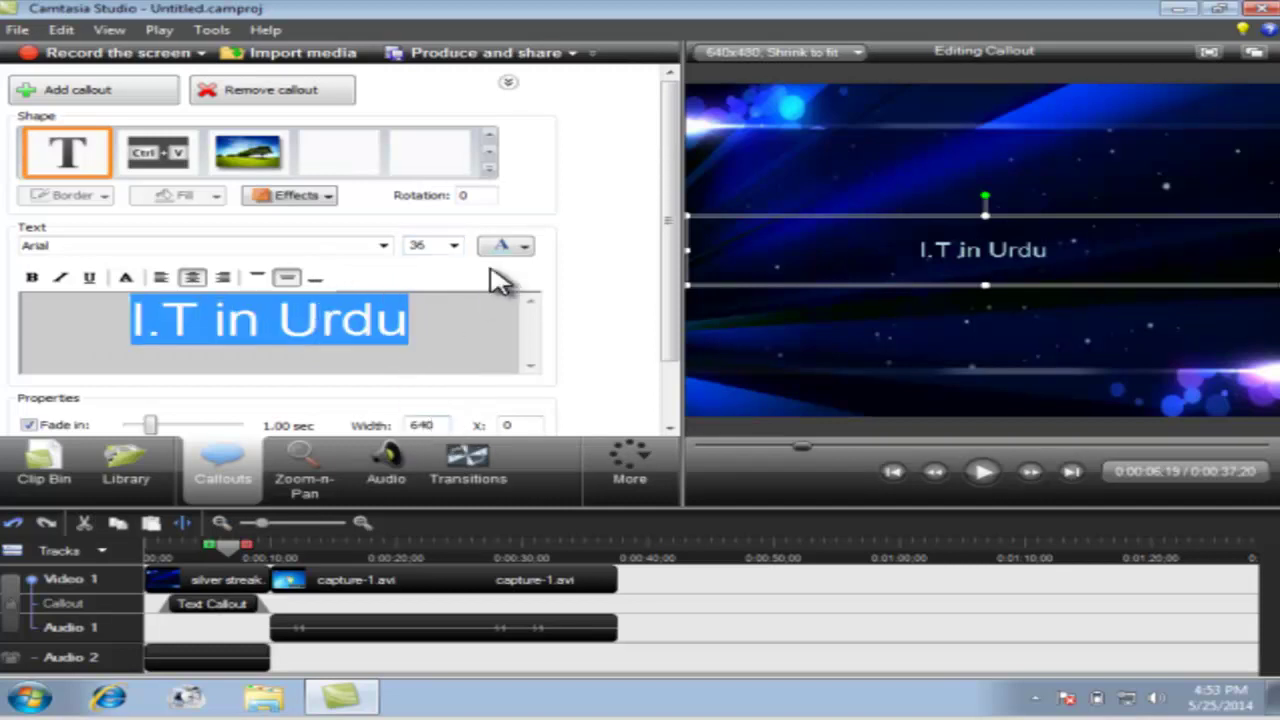
{"action": "left_click", "coordinate": [453, 246]}
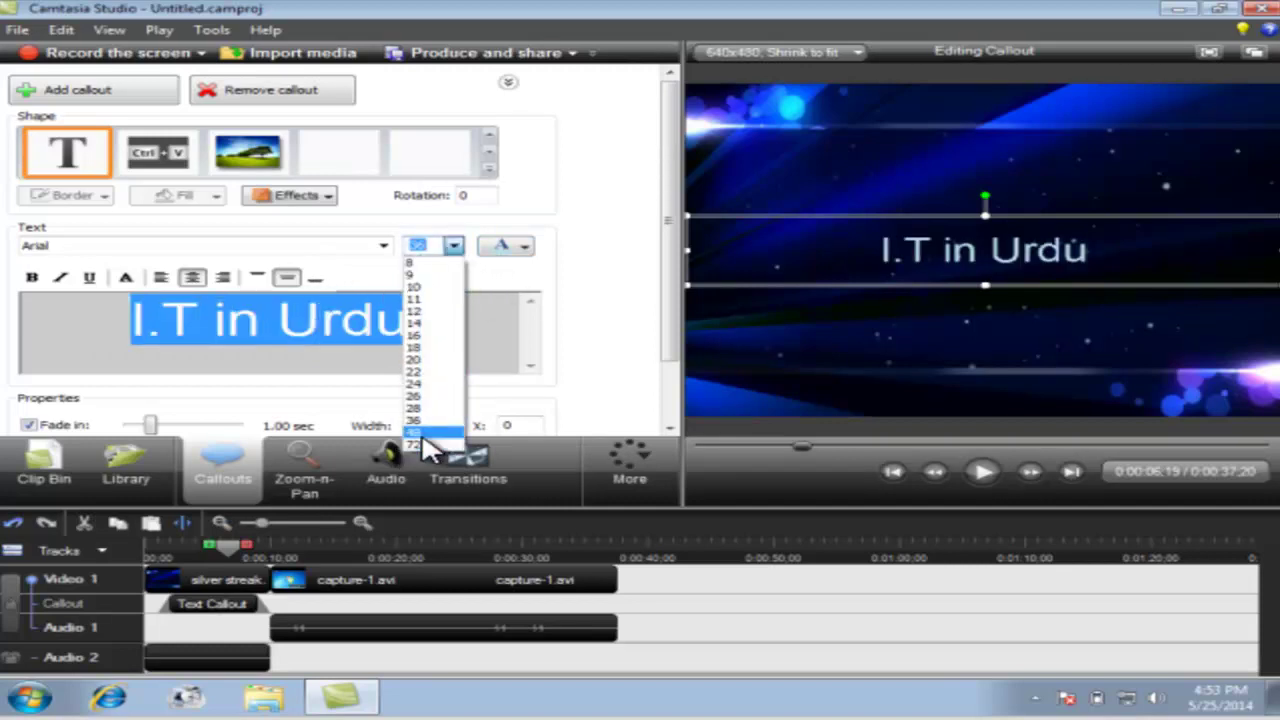
{"action": "left_click", "coordinate": [425, 431]}
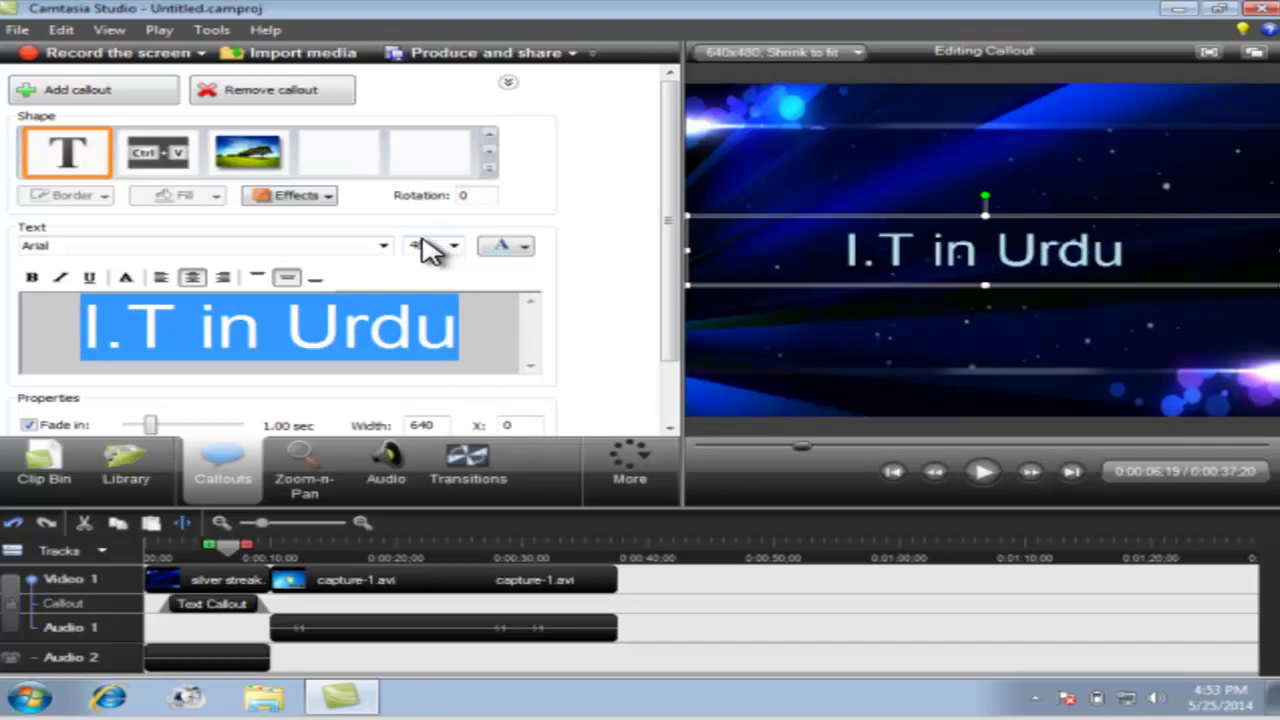
Browse the available fonts and set the title text's font to MoolBoran
{"action": "left_click", "coordinate": [384, 245]}
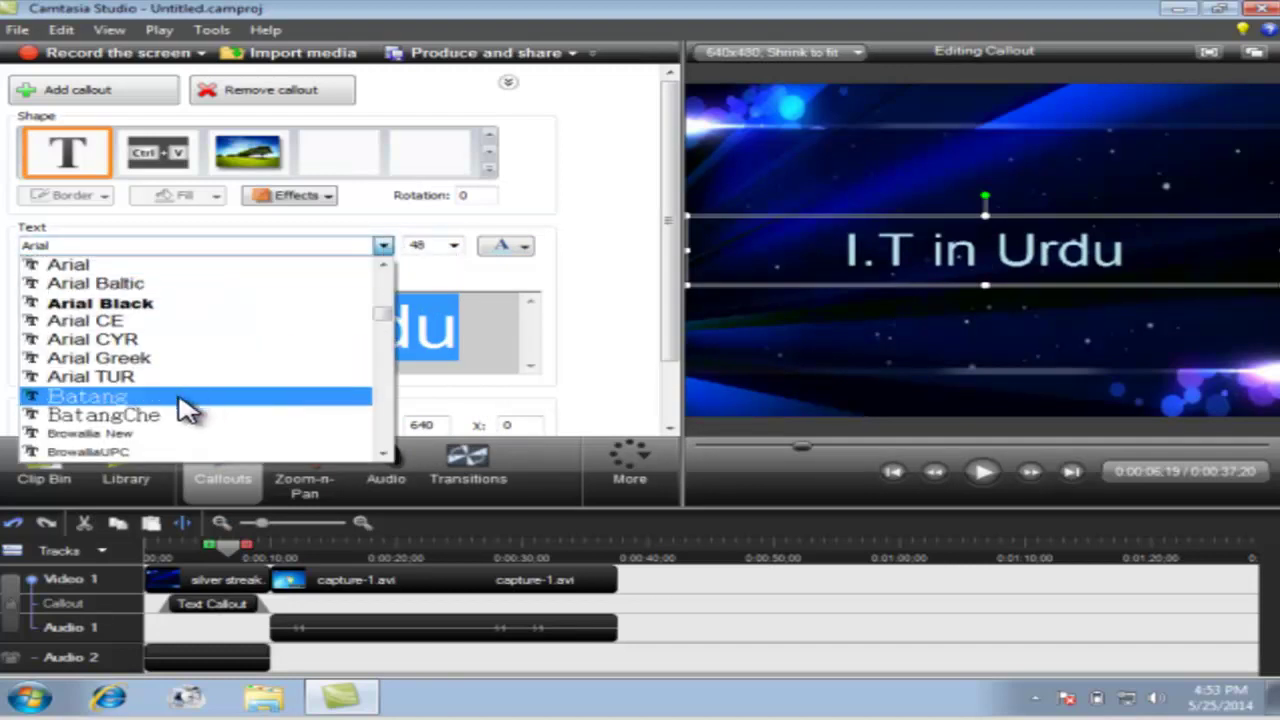
{"action": "scroll", "coordinate": [172, 418], "scroll_direction": "down", "scroll_amount": 2}
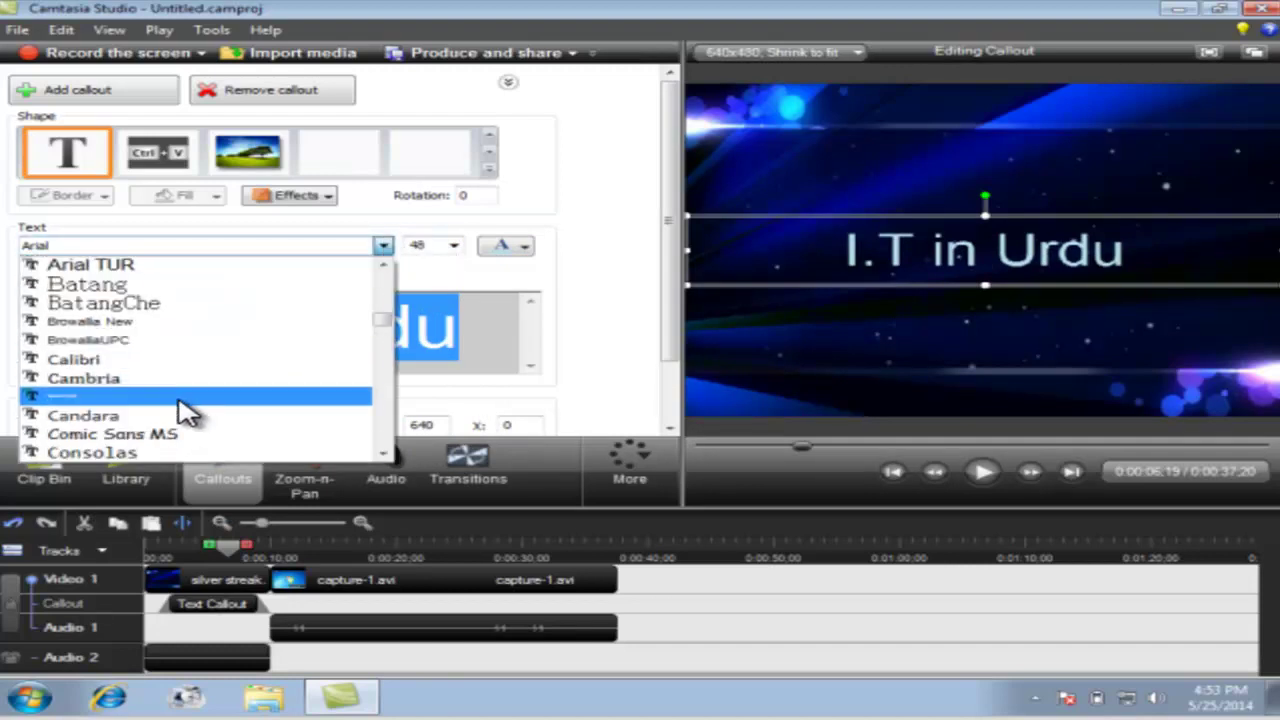
{"action": "scroll", "coordinate": [294, 406], "scroll_direction": "down", "scroll_amount": 3}
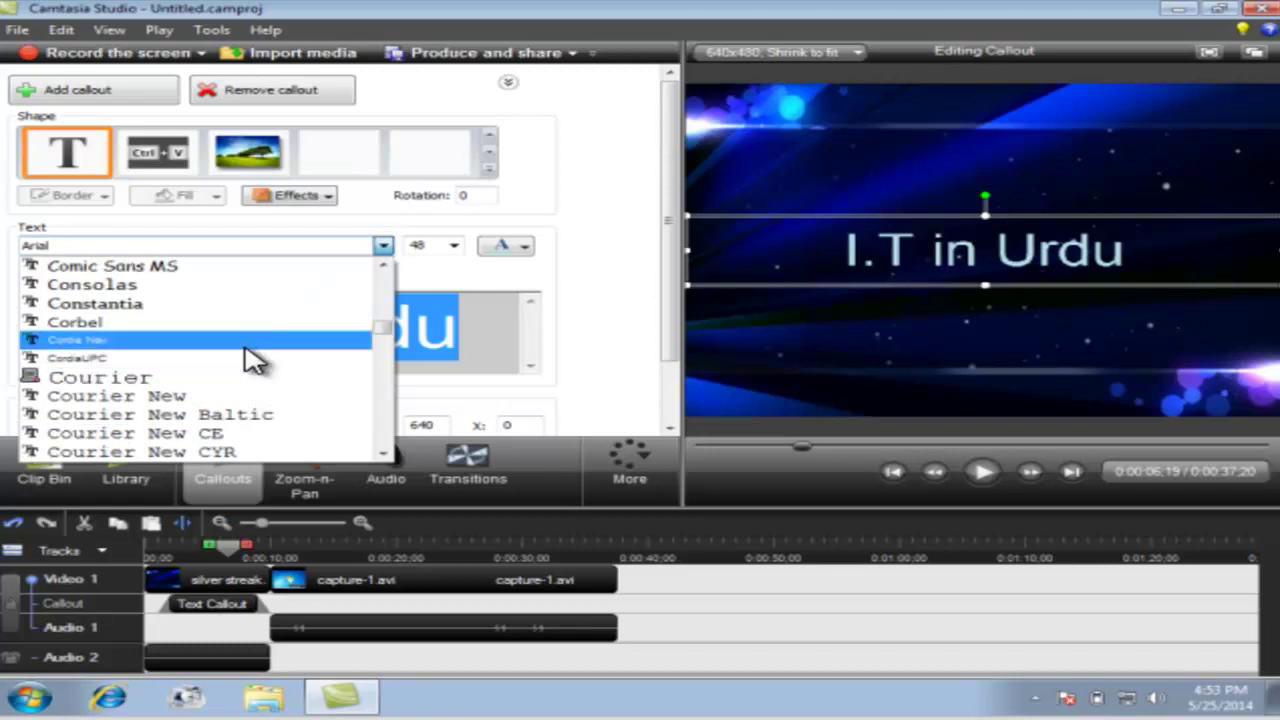
{"action": "scroll", "coordinate": [252, 350], "scroll_direction": "down", "scroll_amount": 7}
{"action": "left_click_drag", "start_coordinate": [383, 343], "coordinate": [385, 314]}
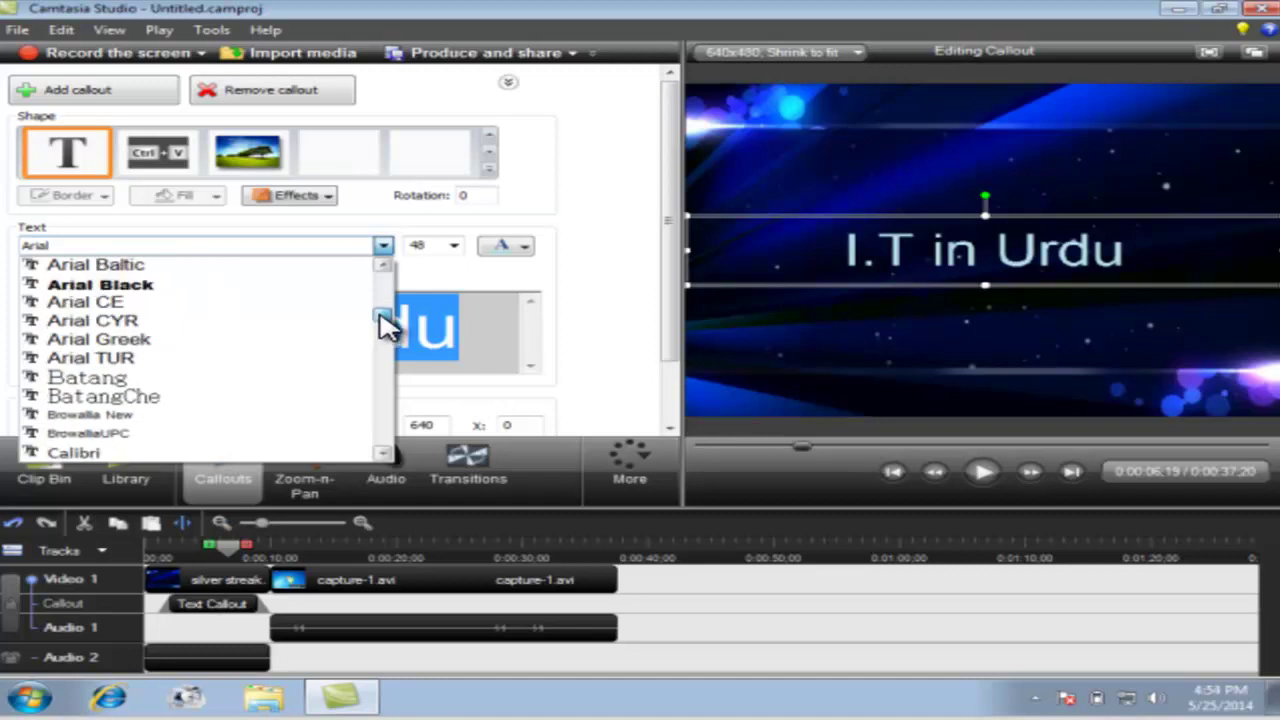
{"action": "left_click_drag", "start_coordinate": [383, 306], "coordinate": [389, 394]}
{"action": "left_click", "coordinate": [130, 341]}
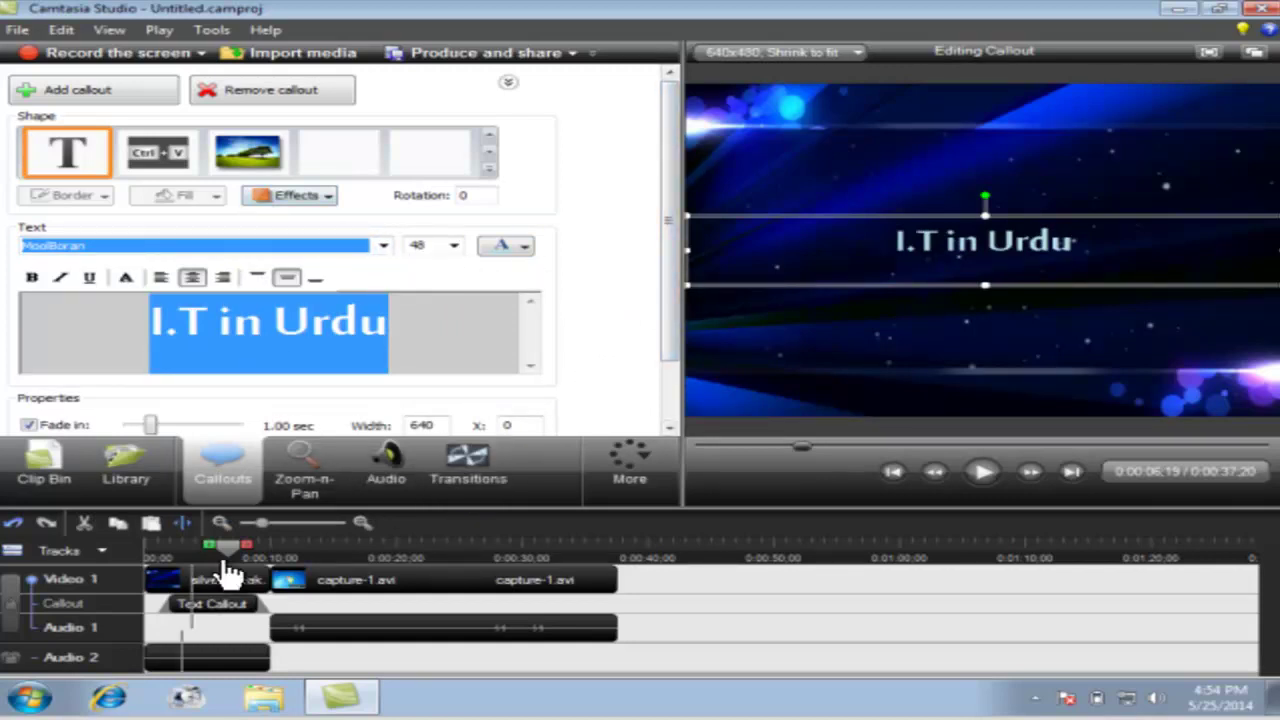
Deselect the text callout and preview the intro title from near the start of the timeline
{"action": "left_click", "coordinate": [845, 625]}
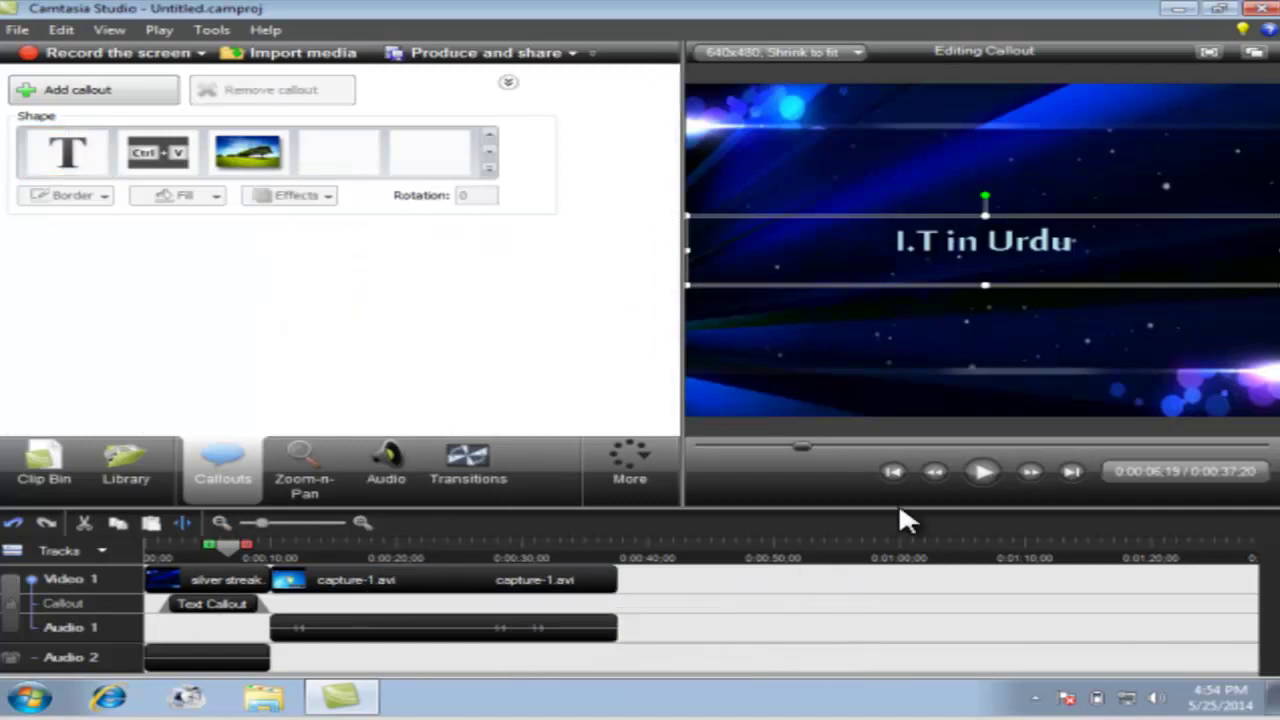
{"action": "left_click_drag", "start_coordinate": [800, 447], "coordinate": [717, 447]}
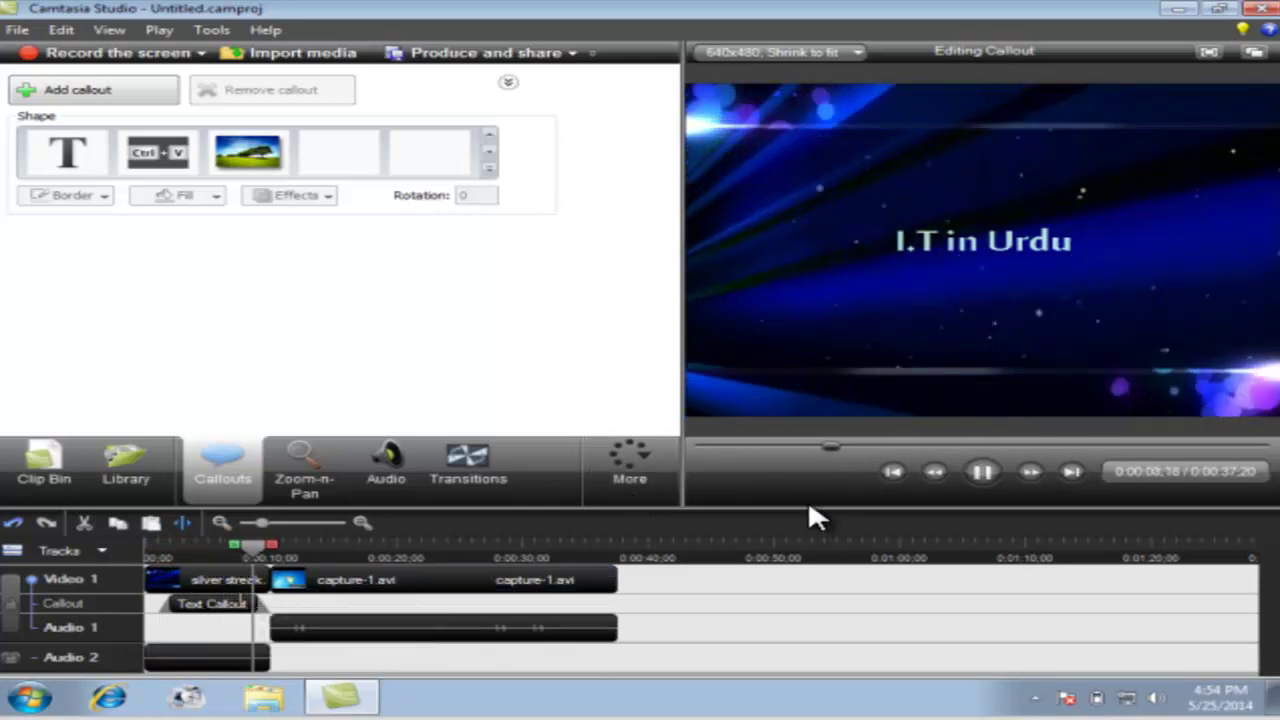
Open the Library, pause the timeline preview and select the Audio folder
{"action": "left_click", "coordinate": [127, 458]}
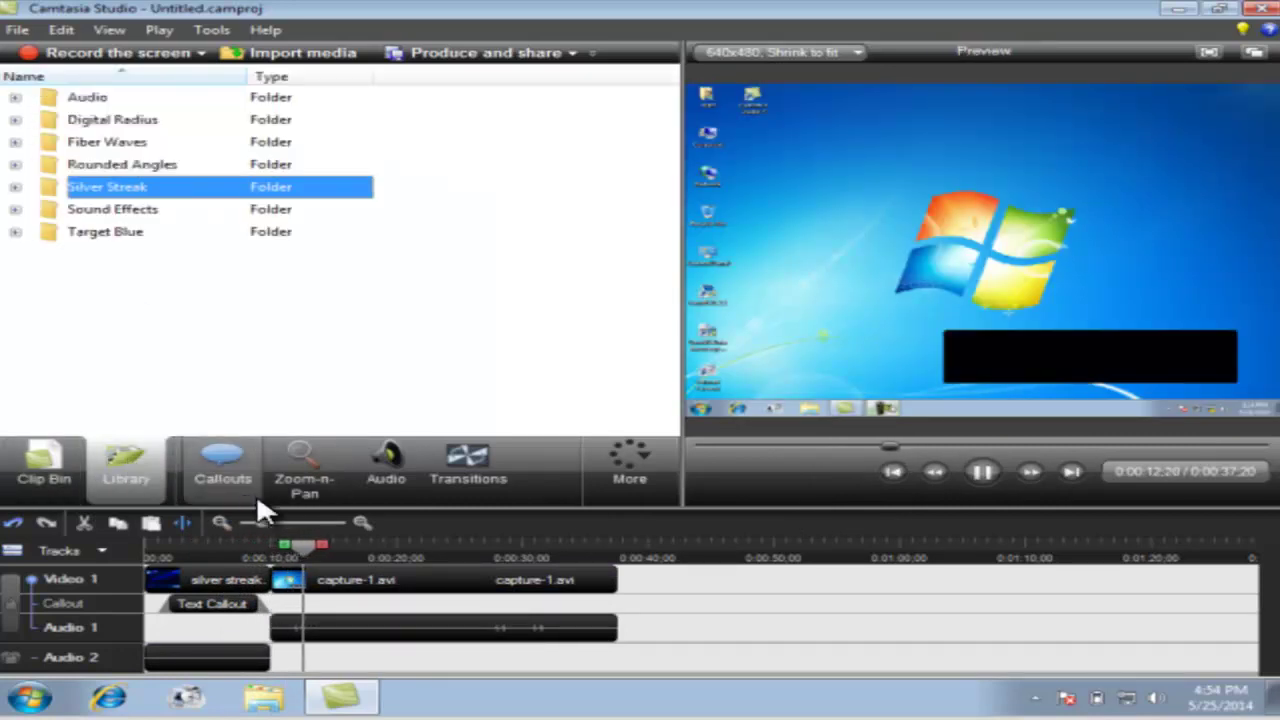
{"action": "left_click", "coordinate": [985, 476]}
{"action": "left_click", "coordinate": [45, 100]}
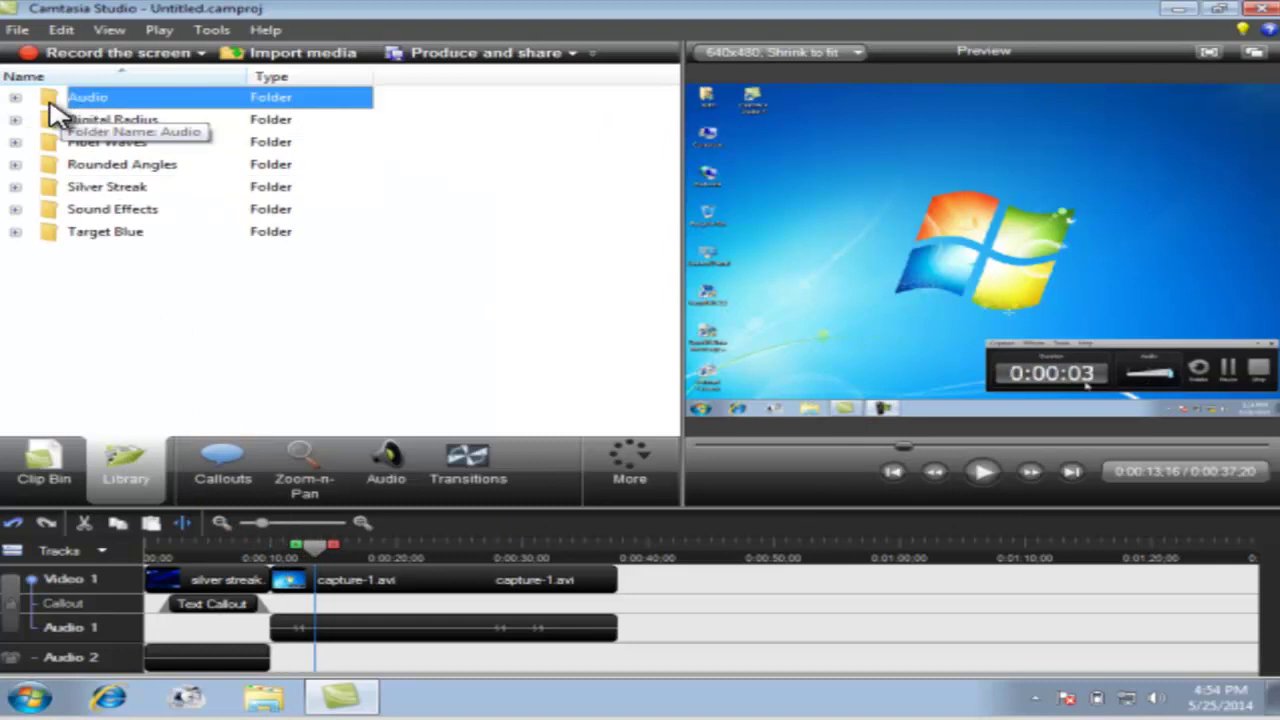
Preview the Come And Play track from the Library's Audio folder and remove the existing Audio 2 clip from the timeline
{"action": "left_click", "coordinate": [15, 97]}
{"action": "left_click", "coordinate": [145, 122]}
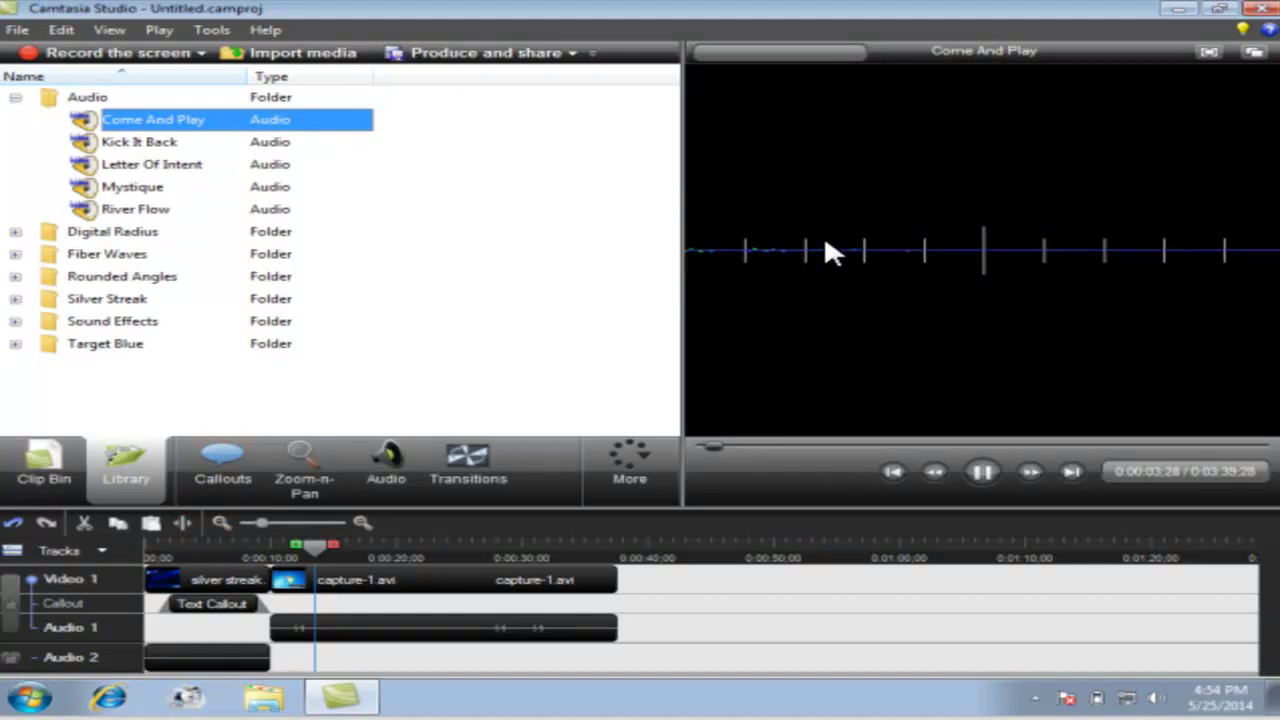
{"action": "right_click", "coordinate": [200, 664]}
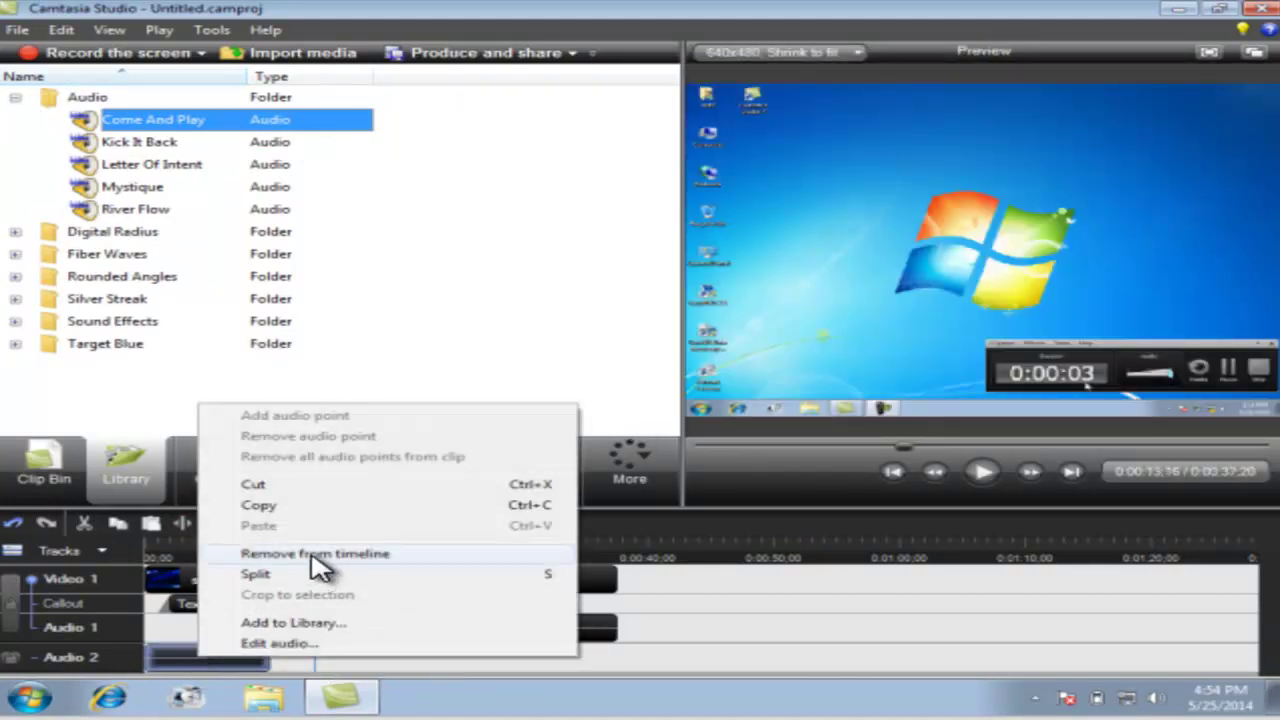
{"action": "right_click", "coordinate": [182, 663]}
{"action": "right_click", "coordinate": [182, 663]}
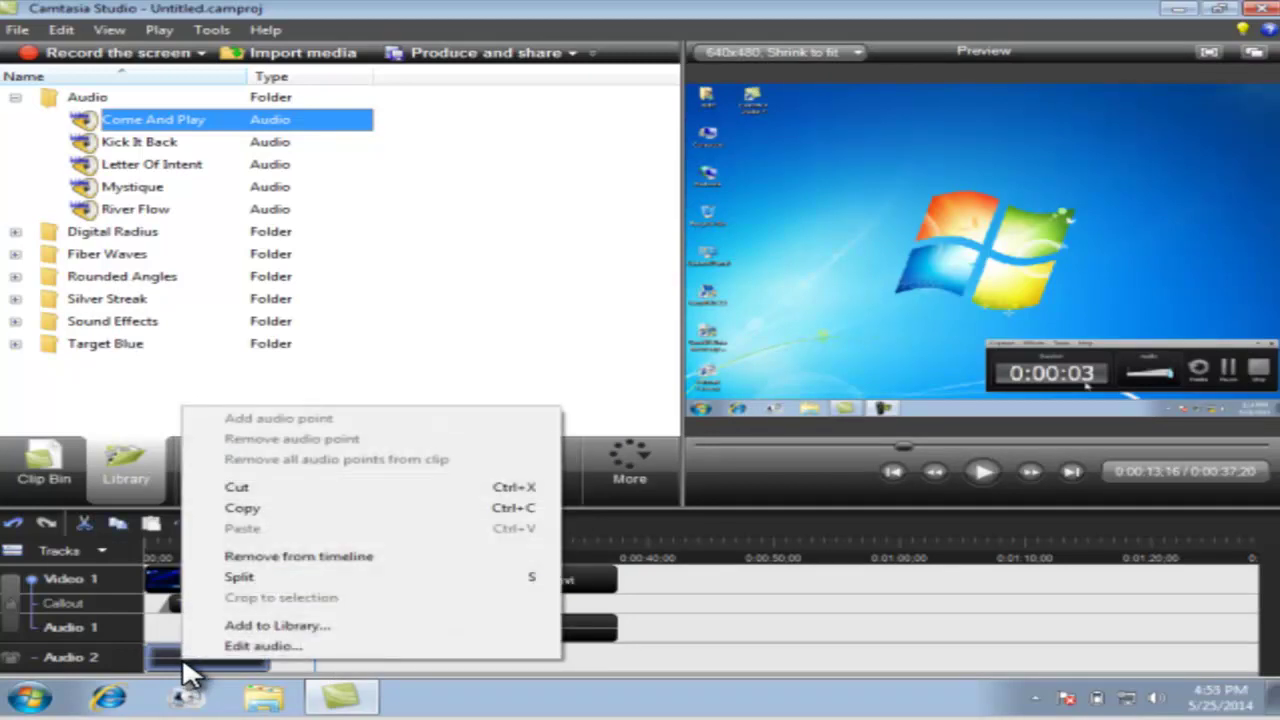
{"action": "left_click", "coordinate": [340, 566]}
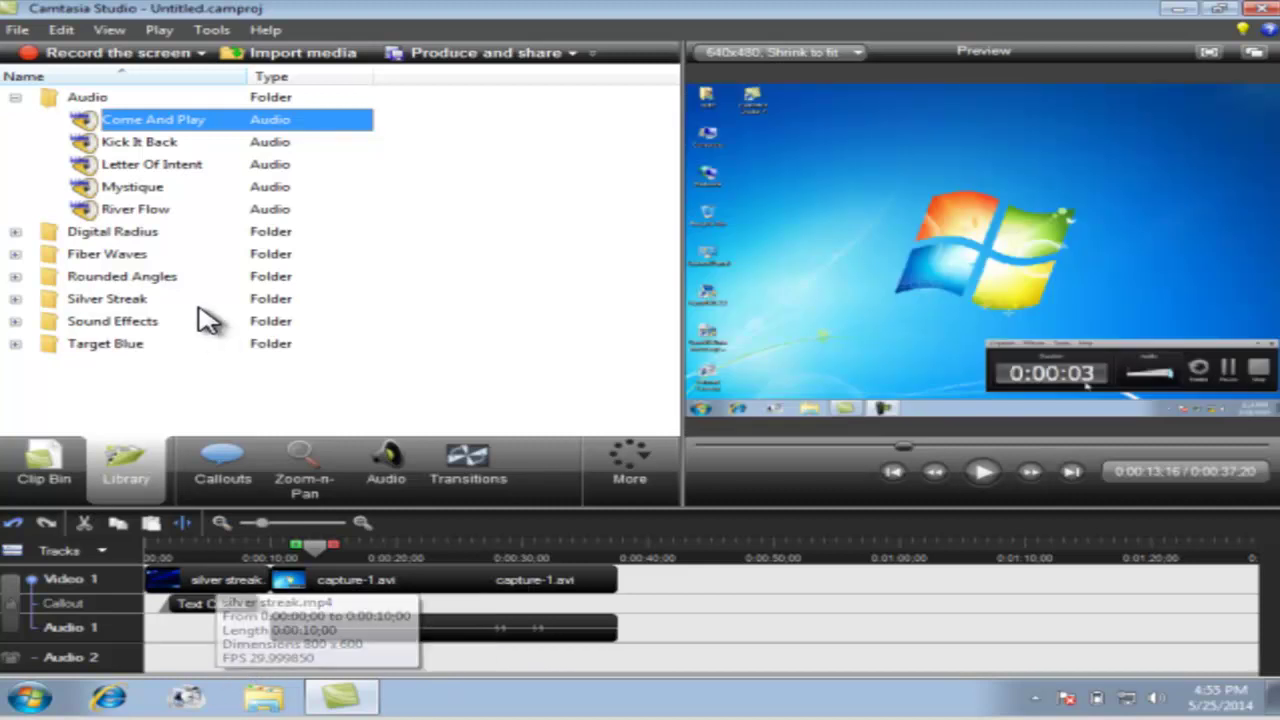
Add Come And Play to the Audio 2 track, align it to the timeline's start and trim it to the intro's length
{"action": "left_click_drag", "start_coordinate": [106, 132], "coordinate": [214, 572]}
{"action": "mouse_move", "coordinate": [199, 640]}
{"action": "left_mouse_down"}
{"action": "mouse_move", "coordinate": [200, 663]}
{"action": "mouse_move", "coordinate": [497, 638]}
{"action": "mouse_move", "coordinate": [777, 640]}
{"action": "mouse_move", "coordinate": [451, 670]}
{"action": "left_mouse_up"}
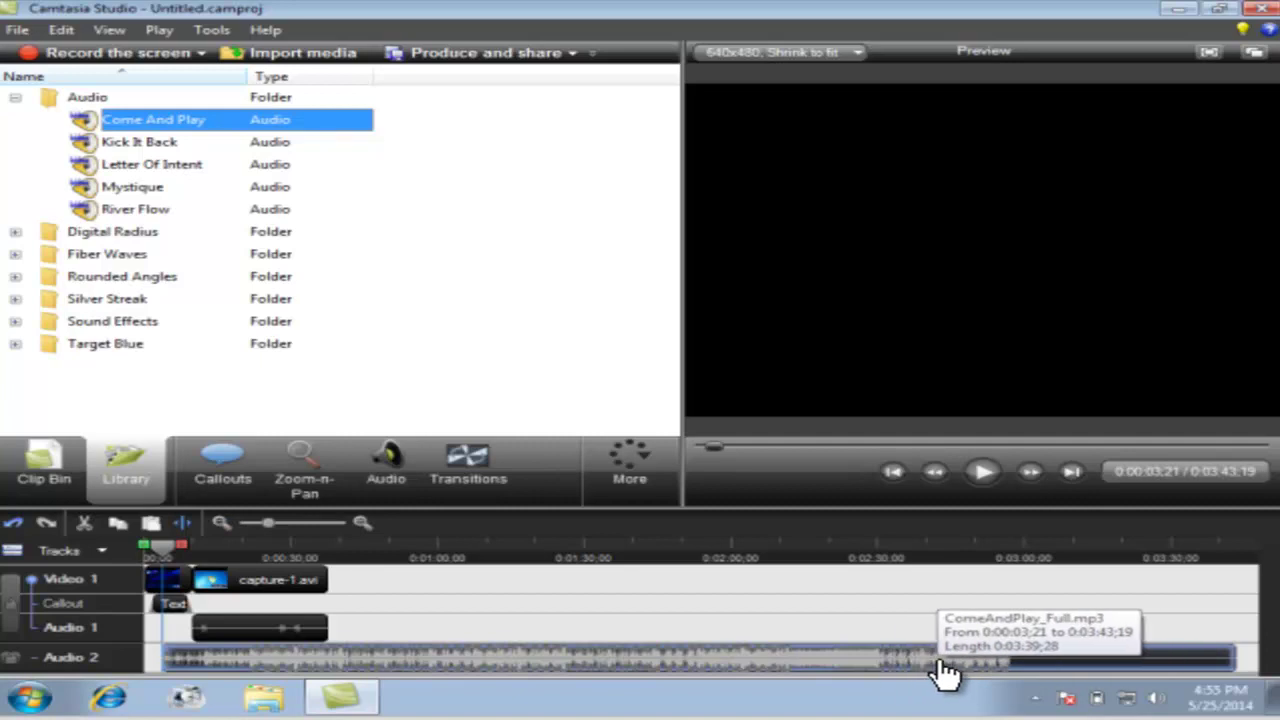
{"action": "left_click_drag", "start_coordinate": [980, 668], "coordinate": [360, 678]}
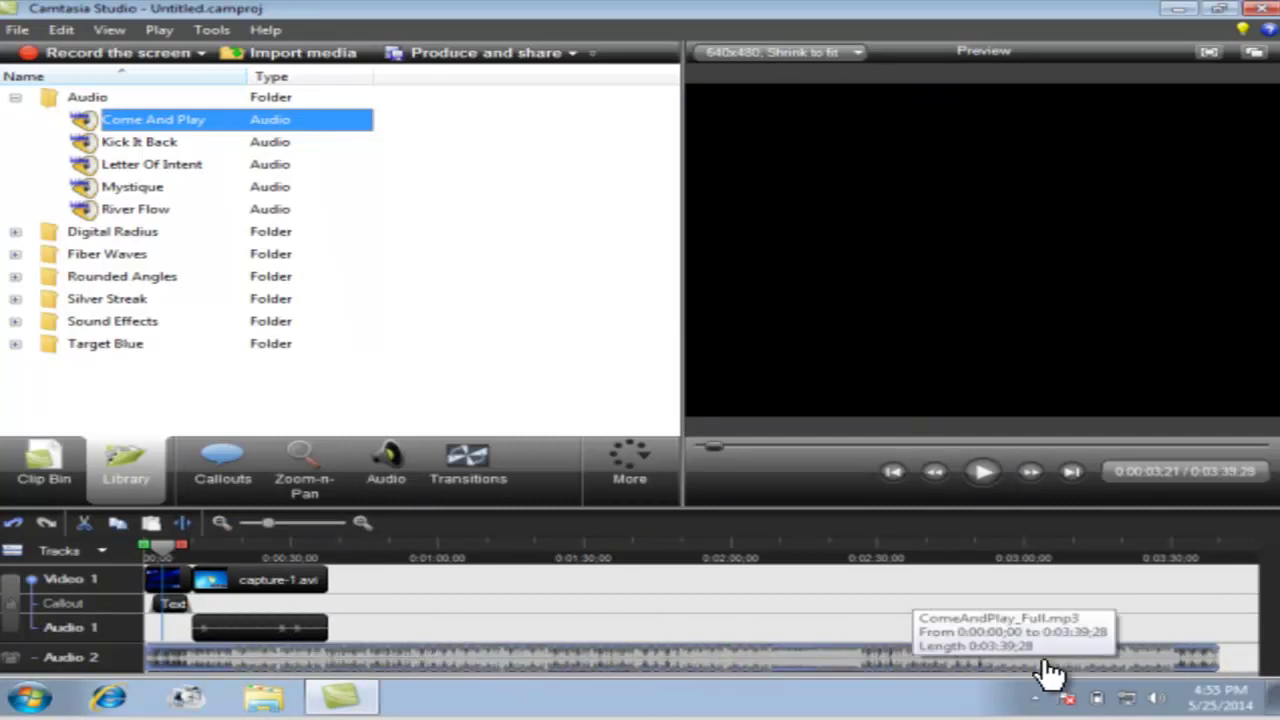
{"action": "left_click_drag", "start_coordinate": [1212, 657], "coordinate": [212, 668]}
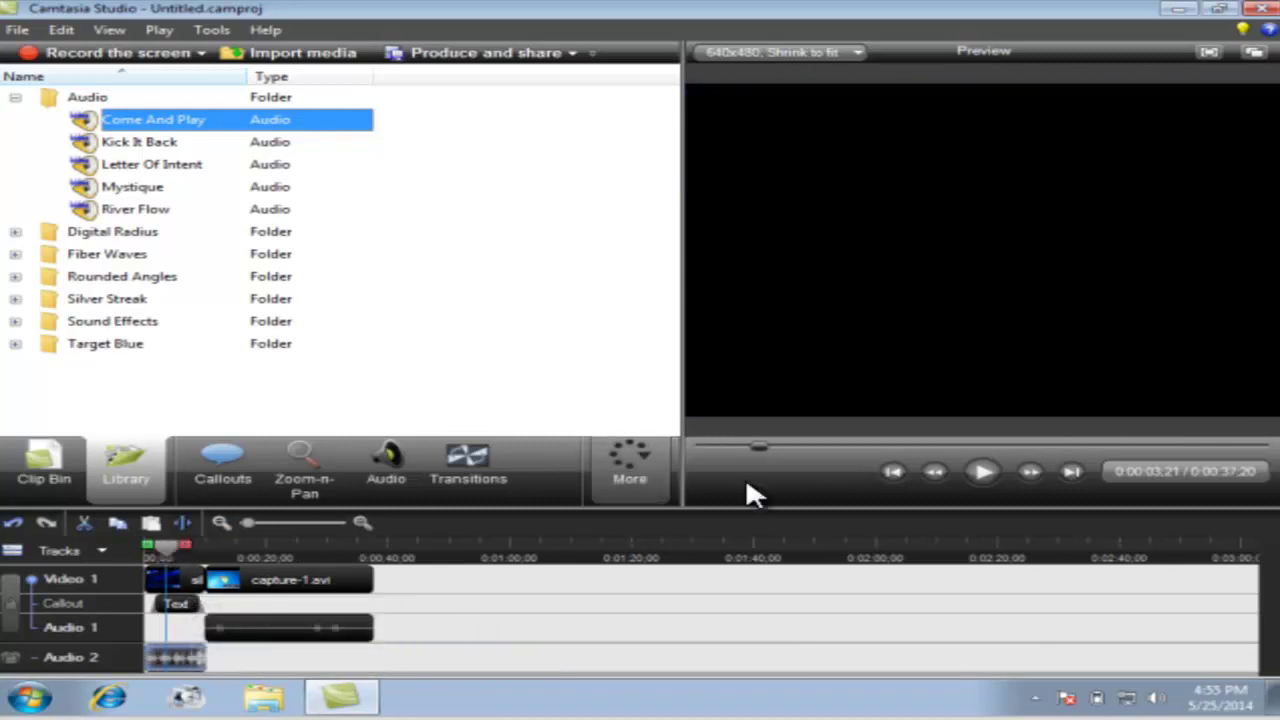
Preview the intro with its trimmed music into the start of the screen recording, and return the playhead to the beginning
{"action": "left_click", "coordinate": [983, 480]}
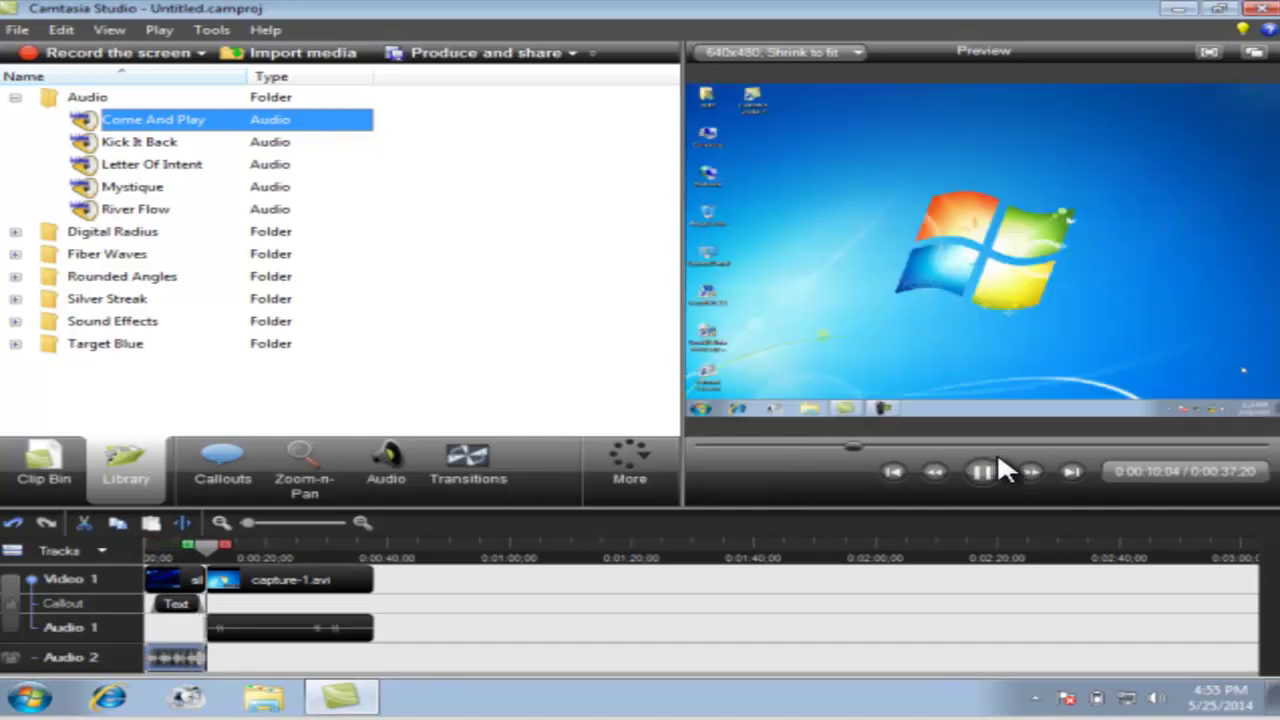
{"action": "left_click", "coordinate": [985, 476]}
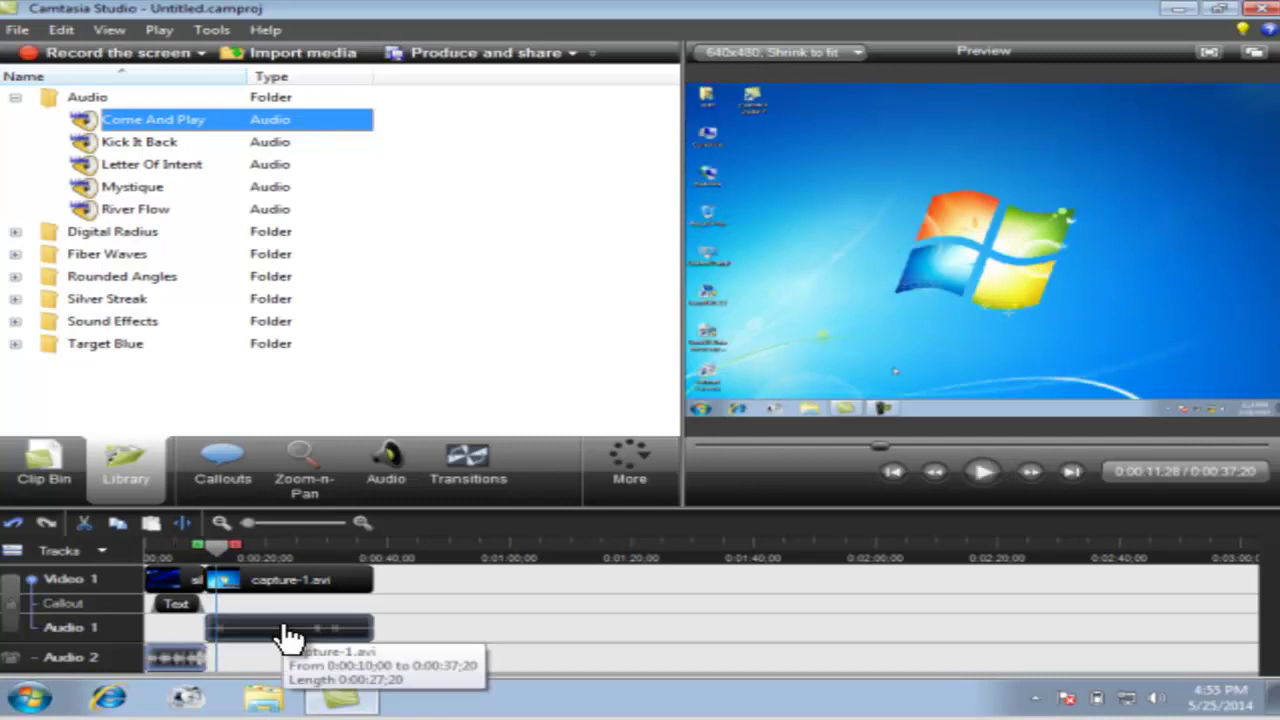
{"action": "left_click_drag", "start_coordinate": [216, 546], "coordinate": [140, 548]}
Extend the Come And Play clip to about 2:35 and split it near the intro's end, at 0:00:09;25
{"action": "left_click_drag", "start_coordinate": [204, 657], "coordinate": [1089, 673]}
{"action": "left_click", "coordinate": [983, 478]}
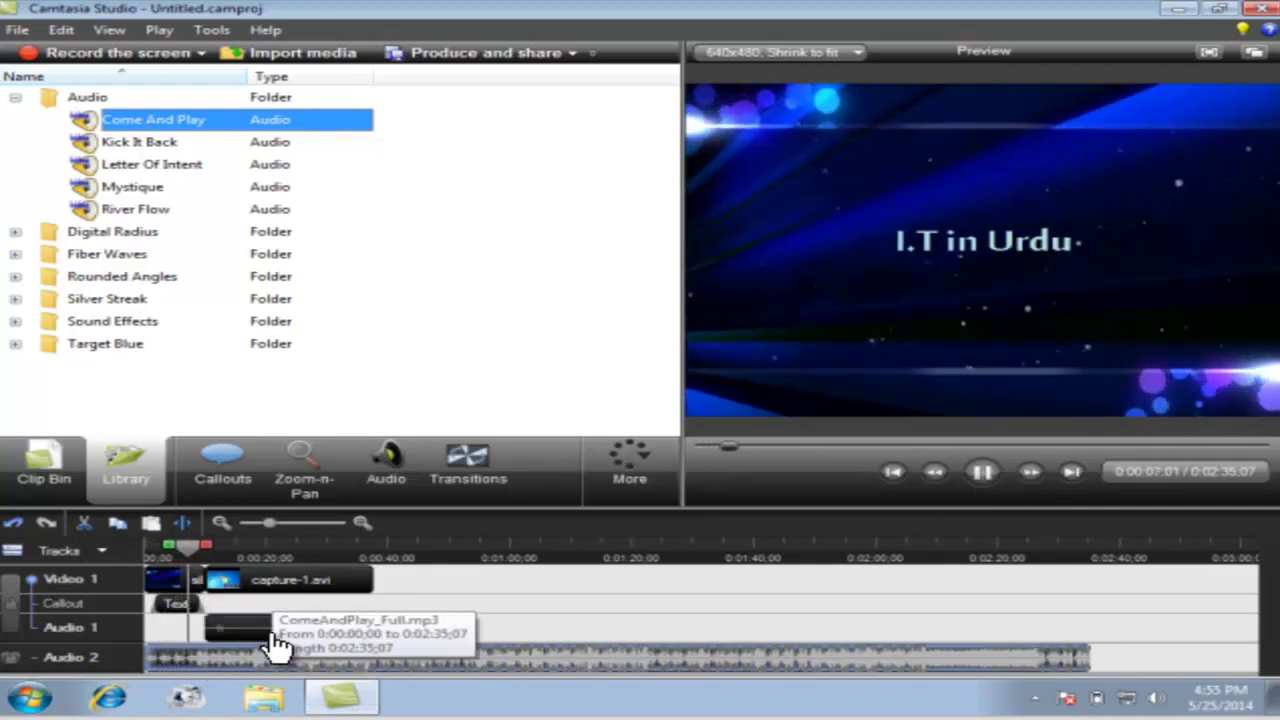
{"action": "left_click", "coordinate": [986, 476]}
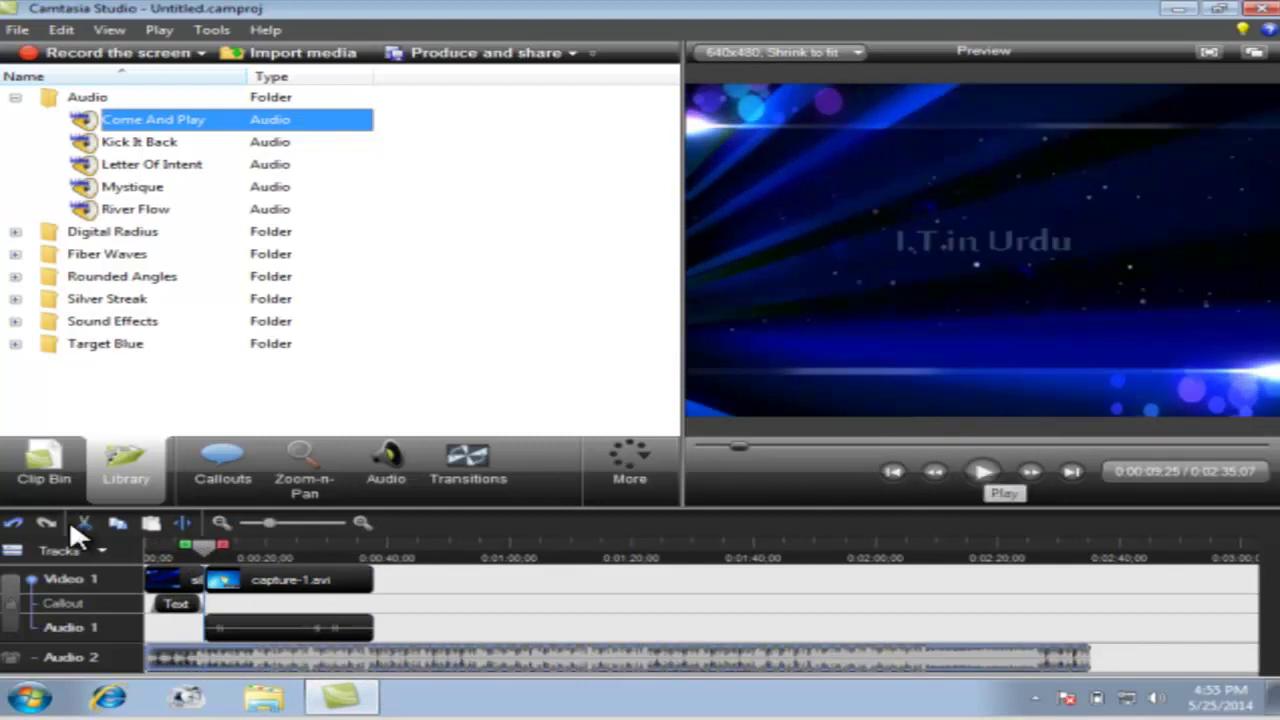
{"action": "left_click", "coordinate": [183, 522]}
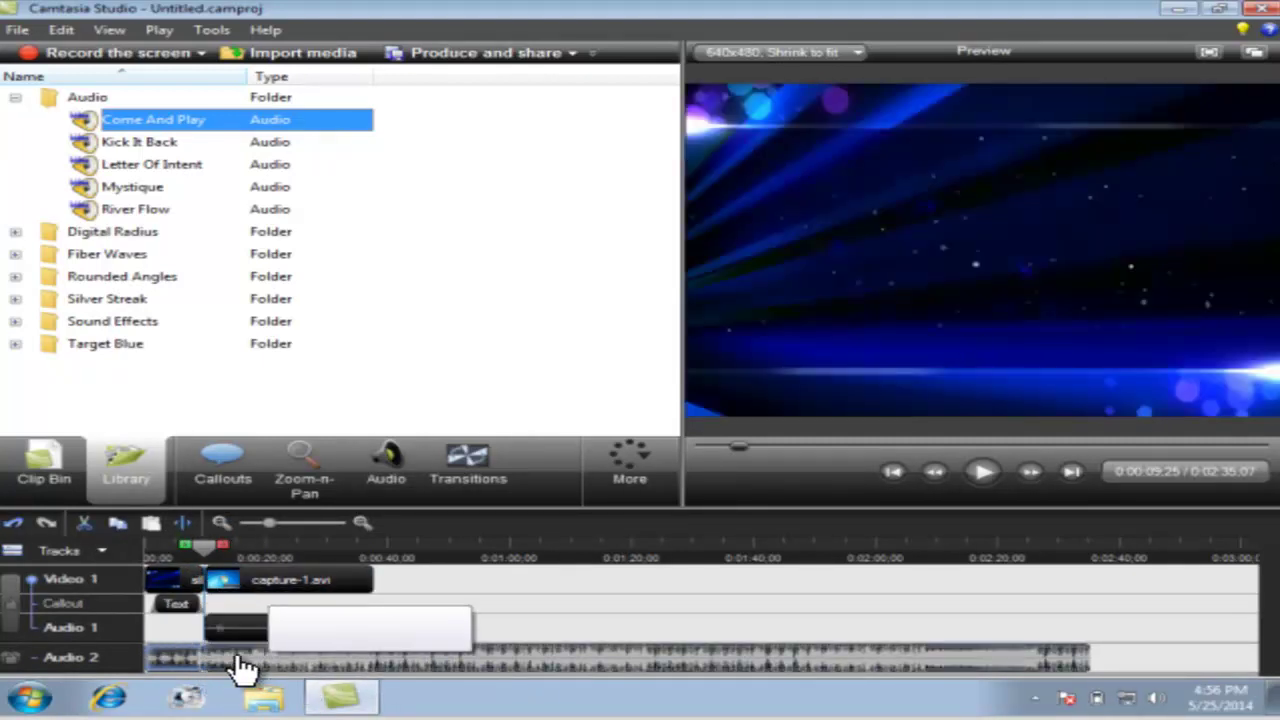
Separate the music remainder after the split from the intro part and remove it from the timeline
{"action": "left_click_drag", "start_coordinate": [265, 665], "coordinate": [551, 666]}
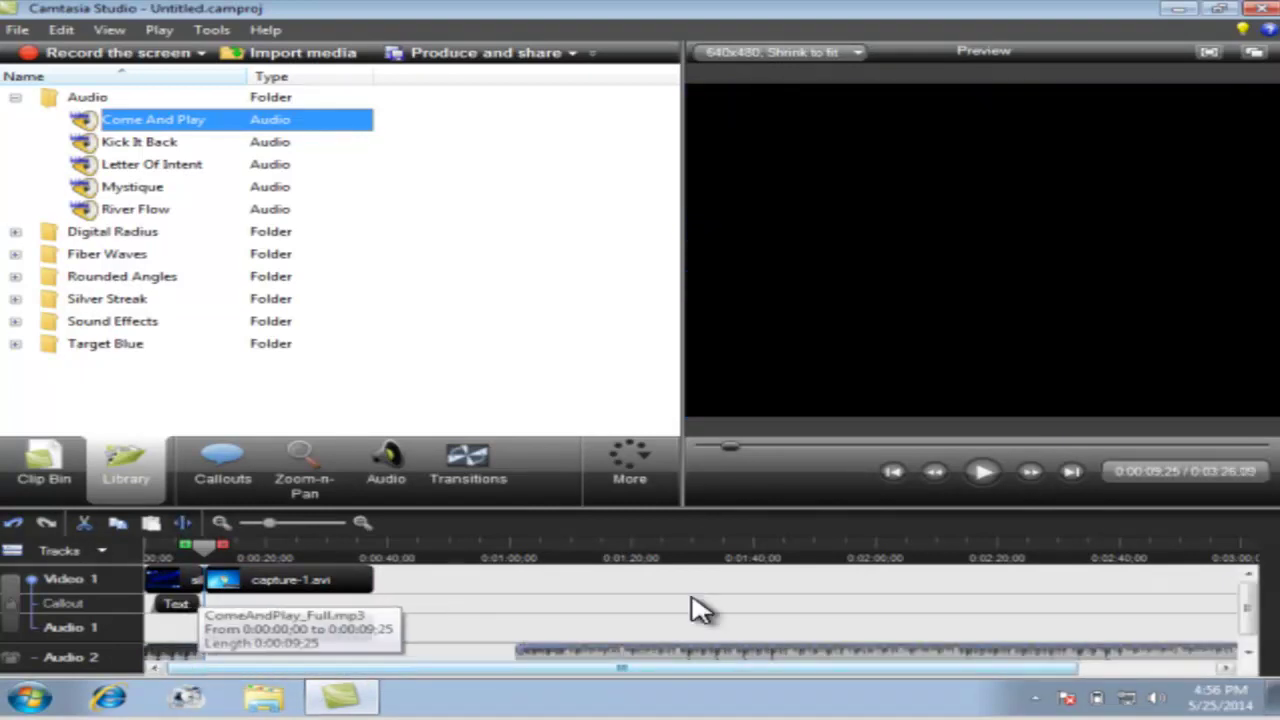
{"action": "scroll", "coordinate": [1248, 607], "scroll_direction": "down", "scroll_amount": 1}
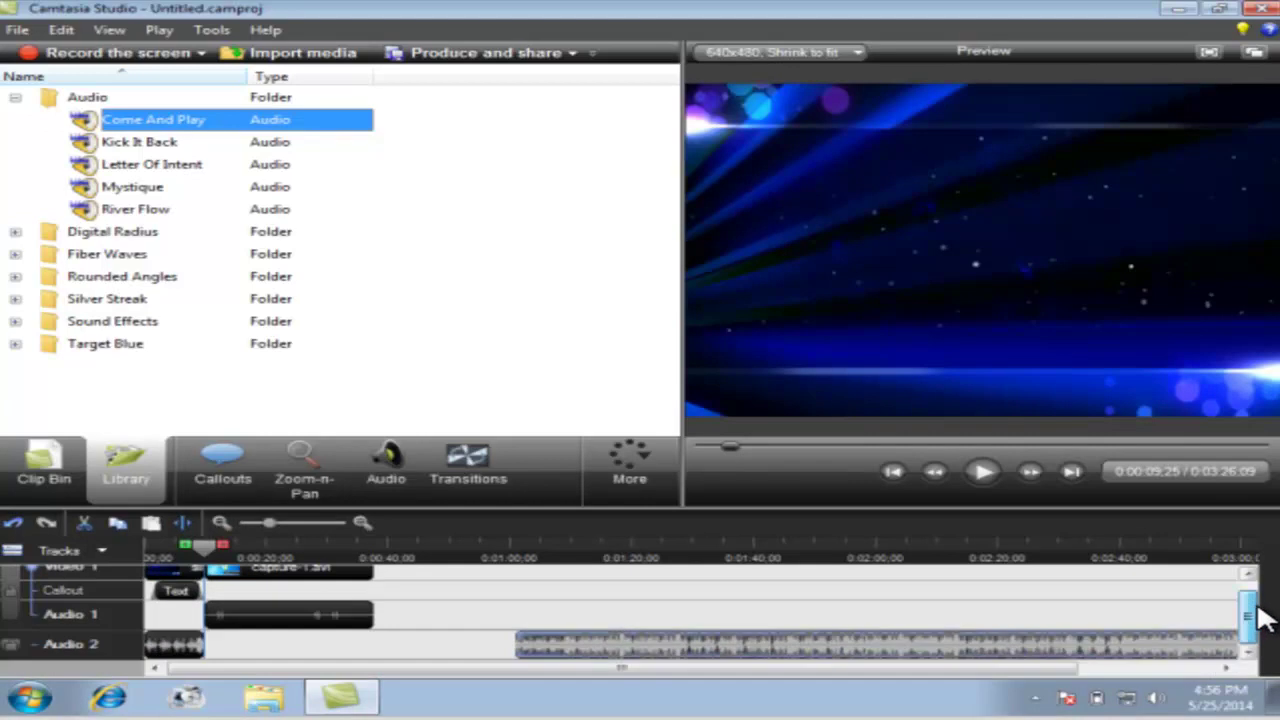
{"action": "left_click_drag", "start_coordinate": [826, 663], "coordinate": [620, 655]}
{"action": "right_click", "coordinate": [620, 655]}
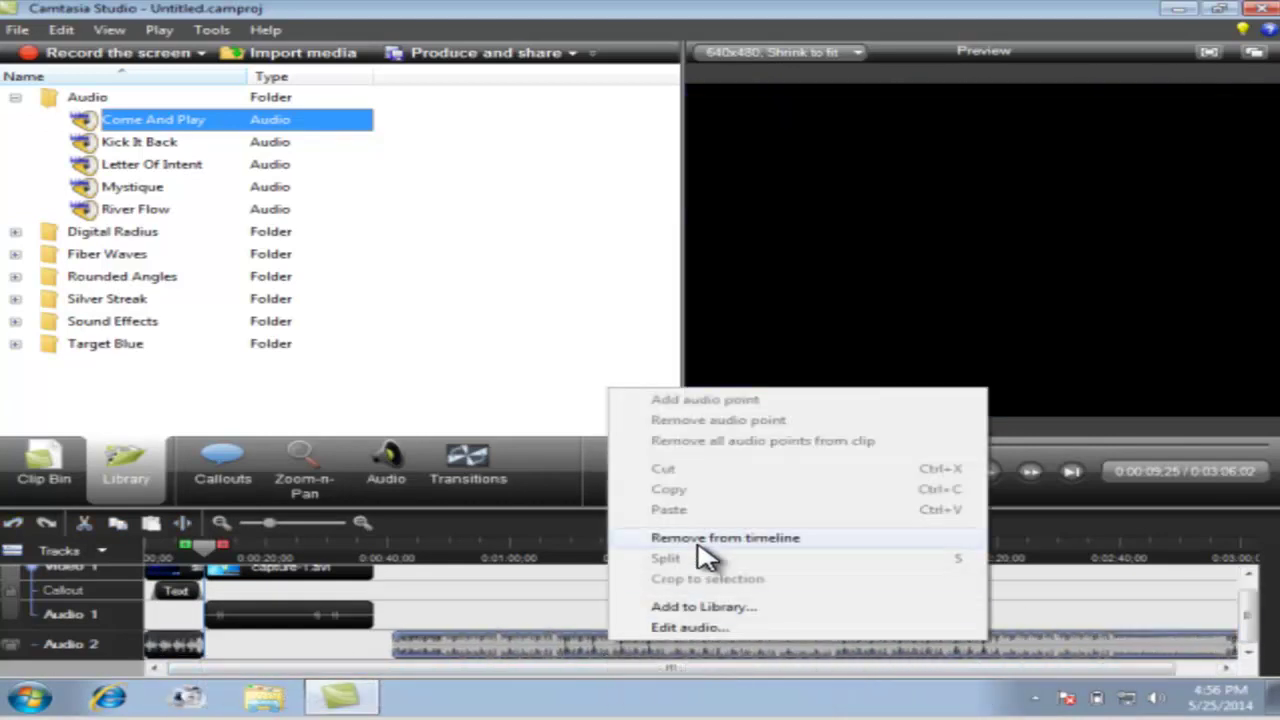
{"action": "left_click", "coordinate": [726, 538]}
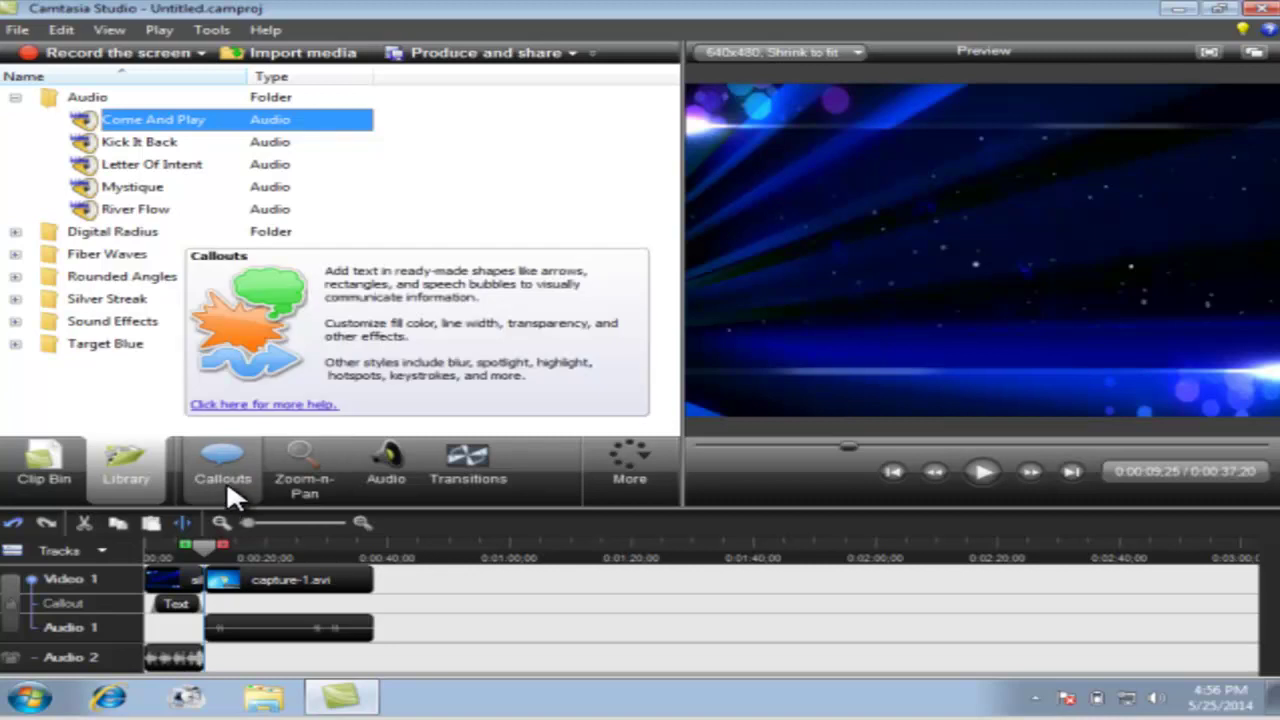
Add a text callout reading "rsergrgrthrthrt" at 0:00:23;04, enlarging the preview area and moving the callout slightly above the frame's centre
{"action": "left_click", "coordinate": [222, 475]}
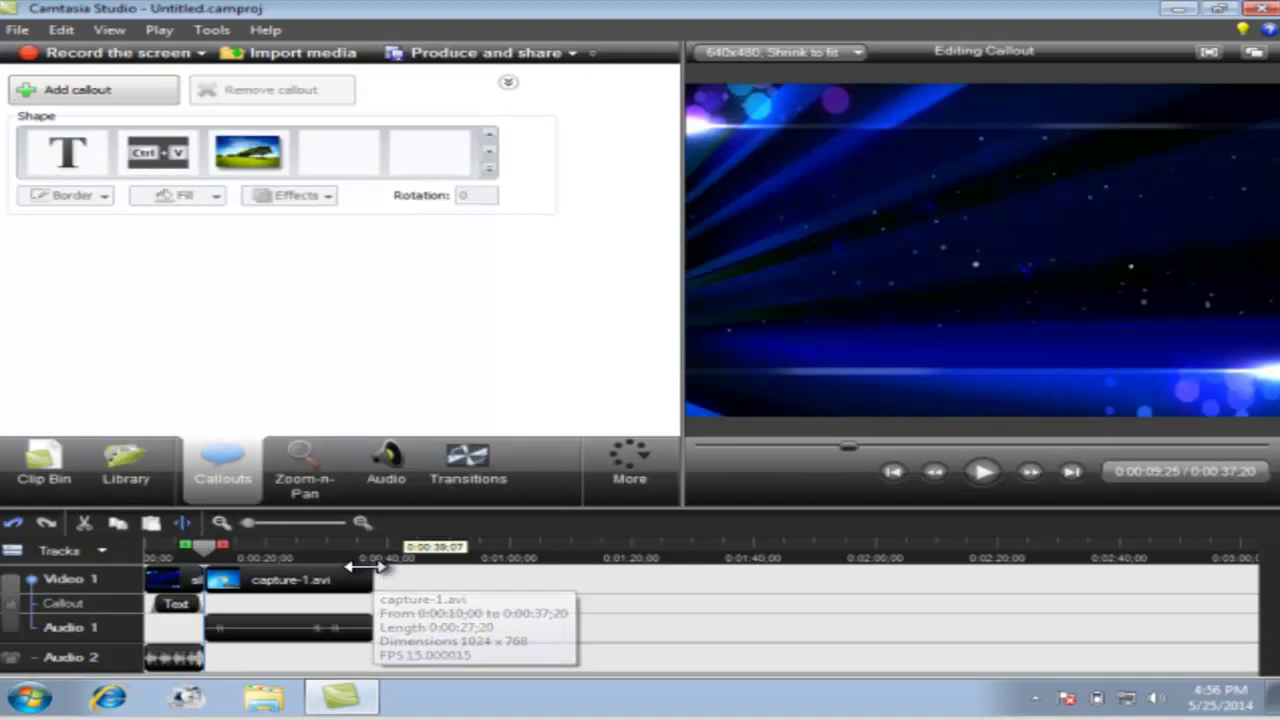
{"action": "left_click_drag", "start_coordinate": [203, 547], "coordinate": [282, 557]}
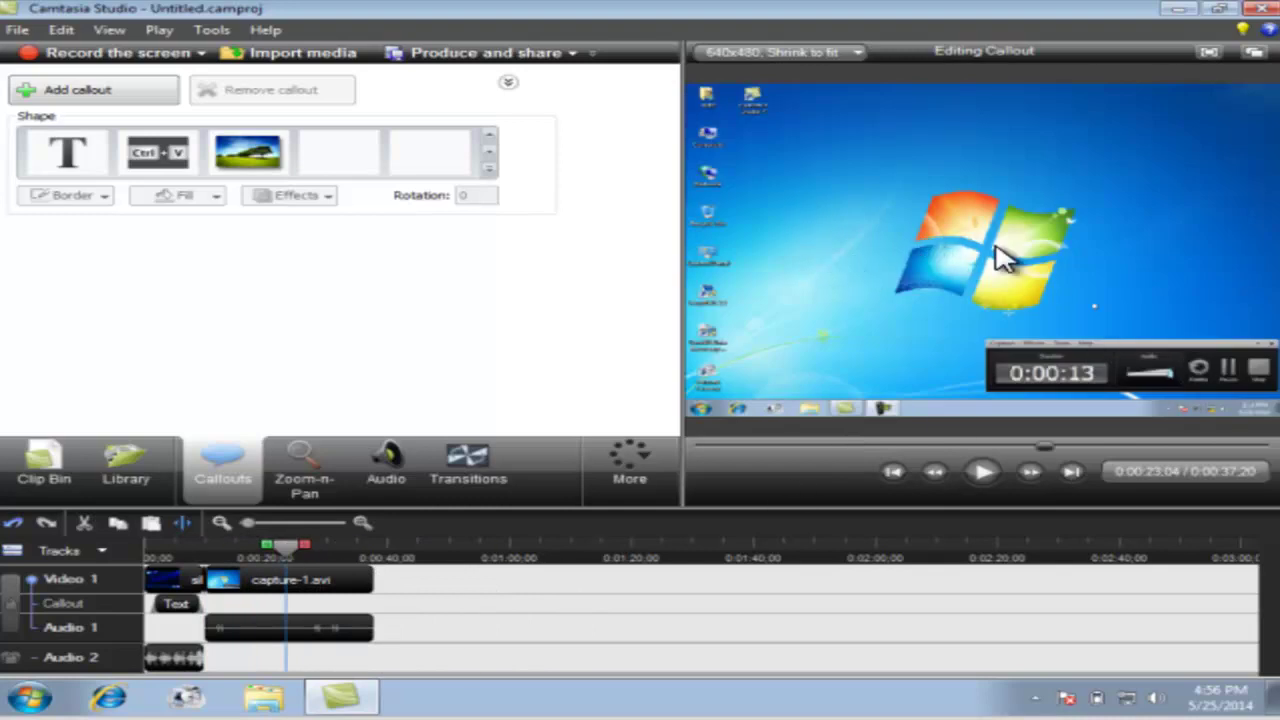
{"action": "left_click_drag", "start_coordinate": [682, 254], "coordinate": [637, 254]}
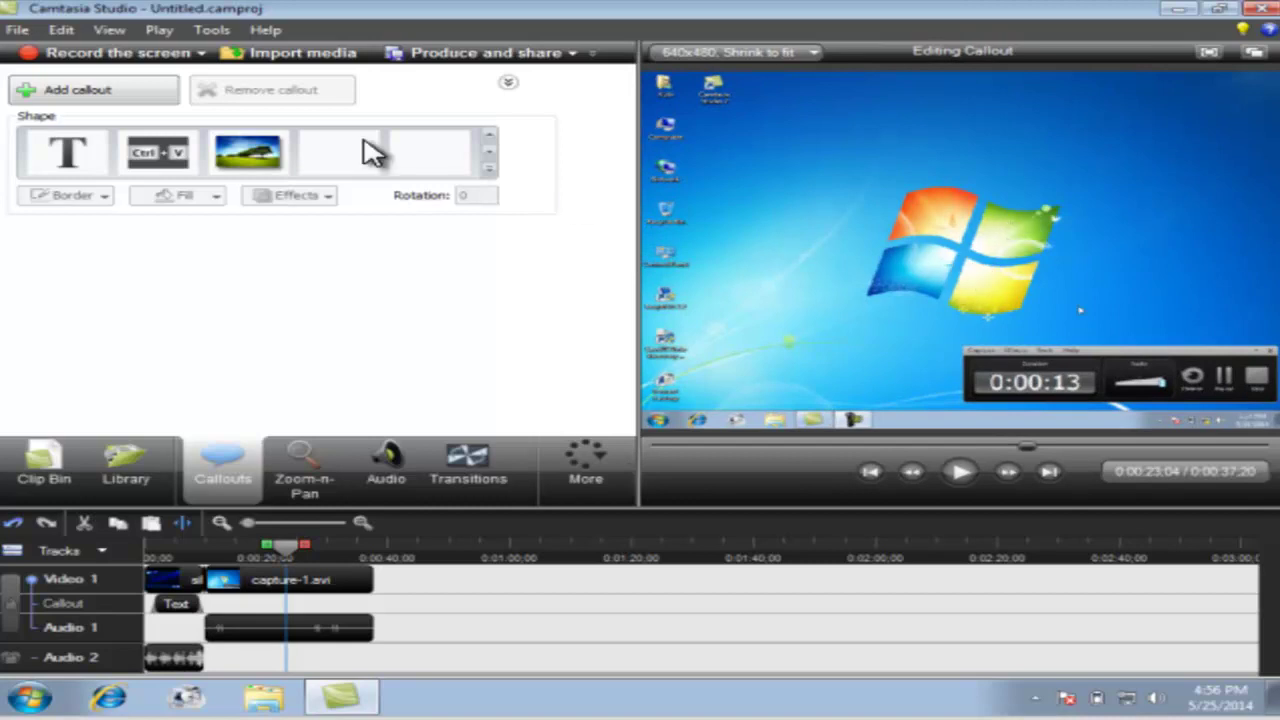
{"action": "left_click", "coordinate": [74, 168]}
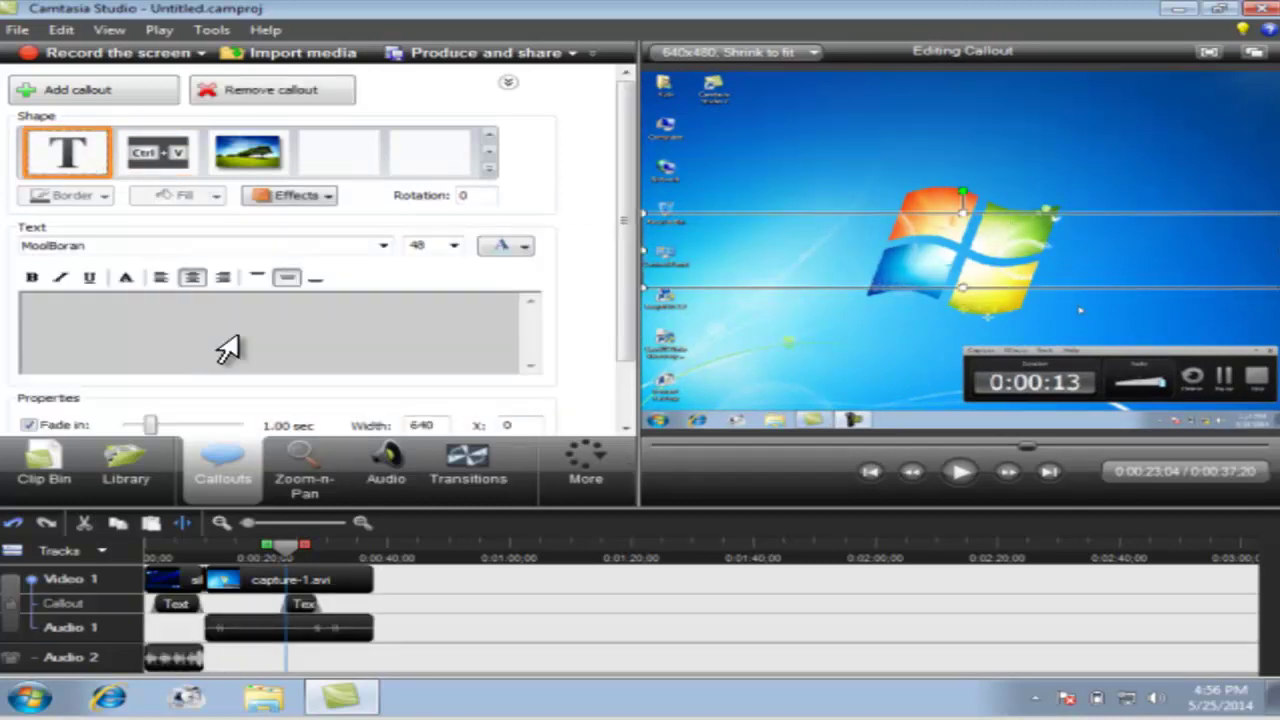
{"action": "mouse_move", "coordinate": [1000, 242]}
{"action": "left_mouse_down"}
{"action": "mouse_move", "coordinate": [948, 222]}
{"action": "mouse_move", "coordinate": [1000, 240]}
{"action": "mouse_move", "coordinate": [1008, 230]}
{"action": "left_mouse_up"}
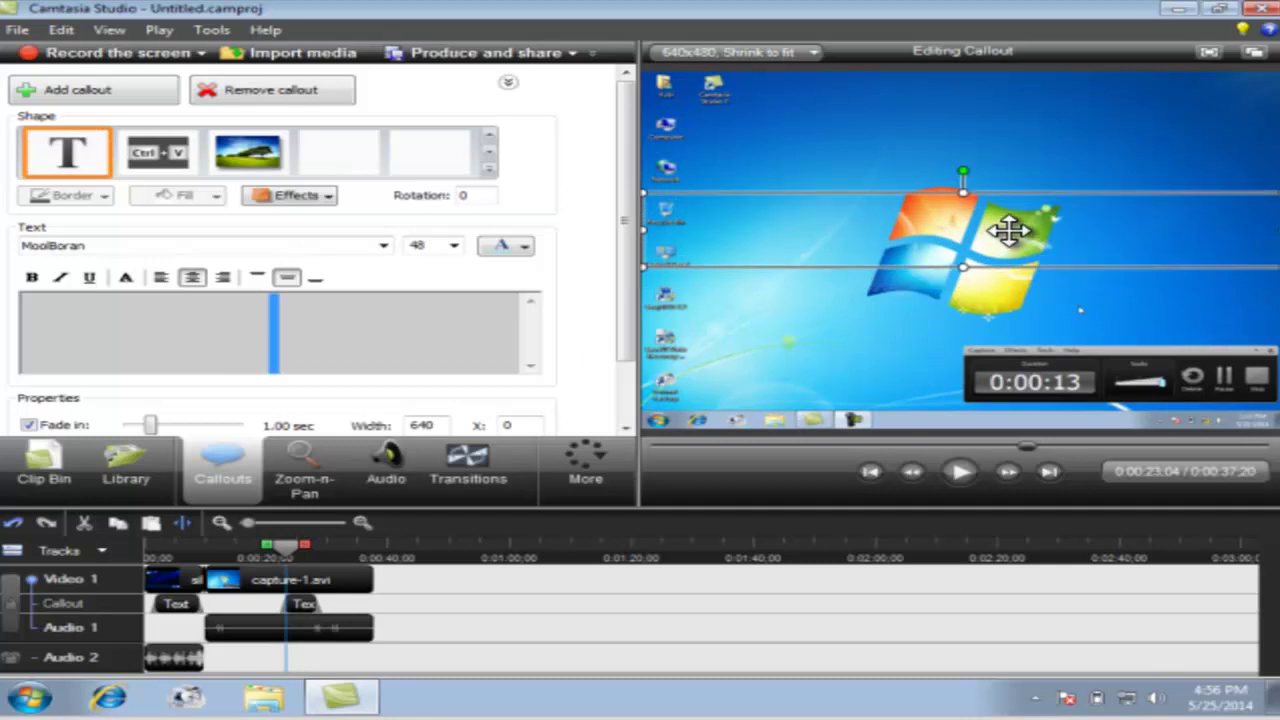
{"action": "type", "text": "rsergrgrthrthrt"}
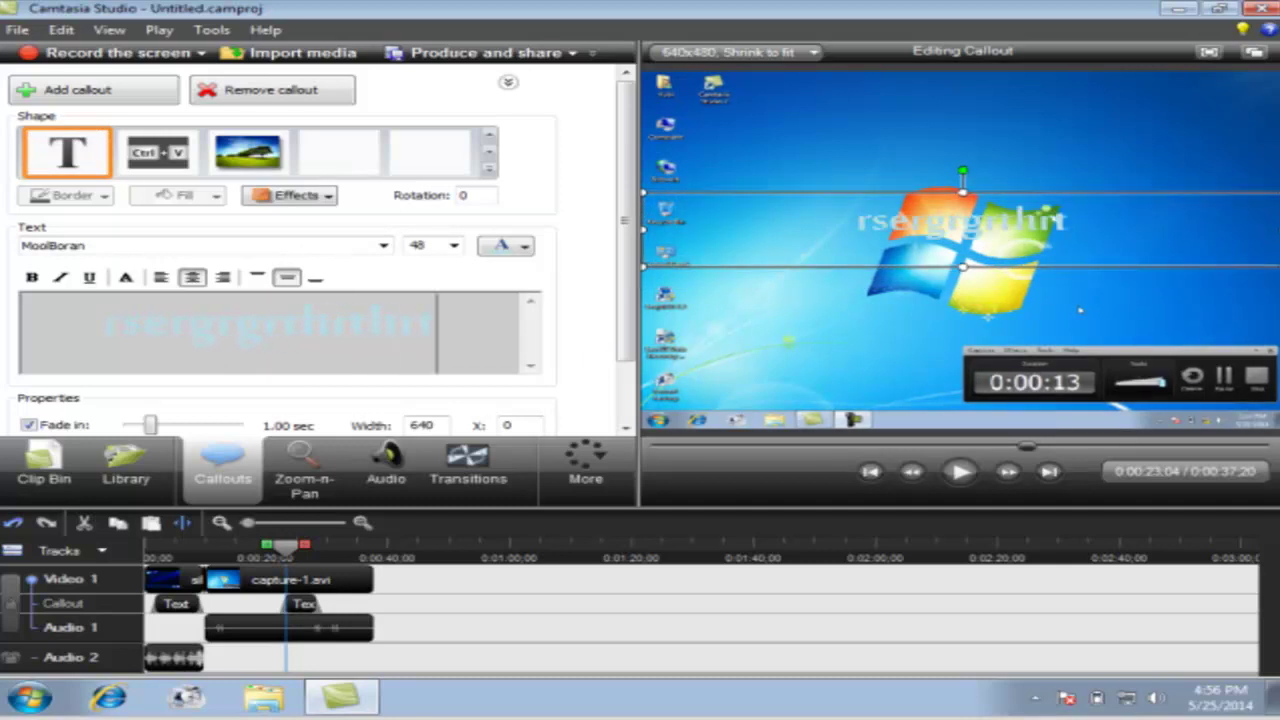
Format the new callout's text as red, bold, italic and underlined
{"action": "left_click_drag", "start_coordinate": [445, 305], "coordinate": [63, 351]}
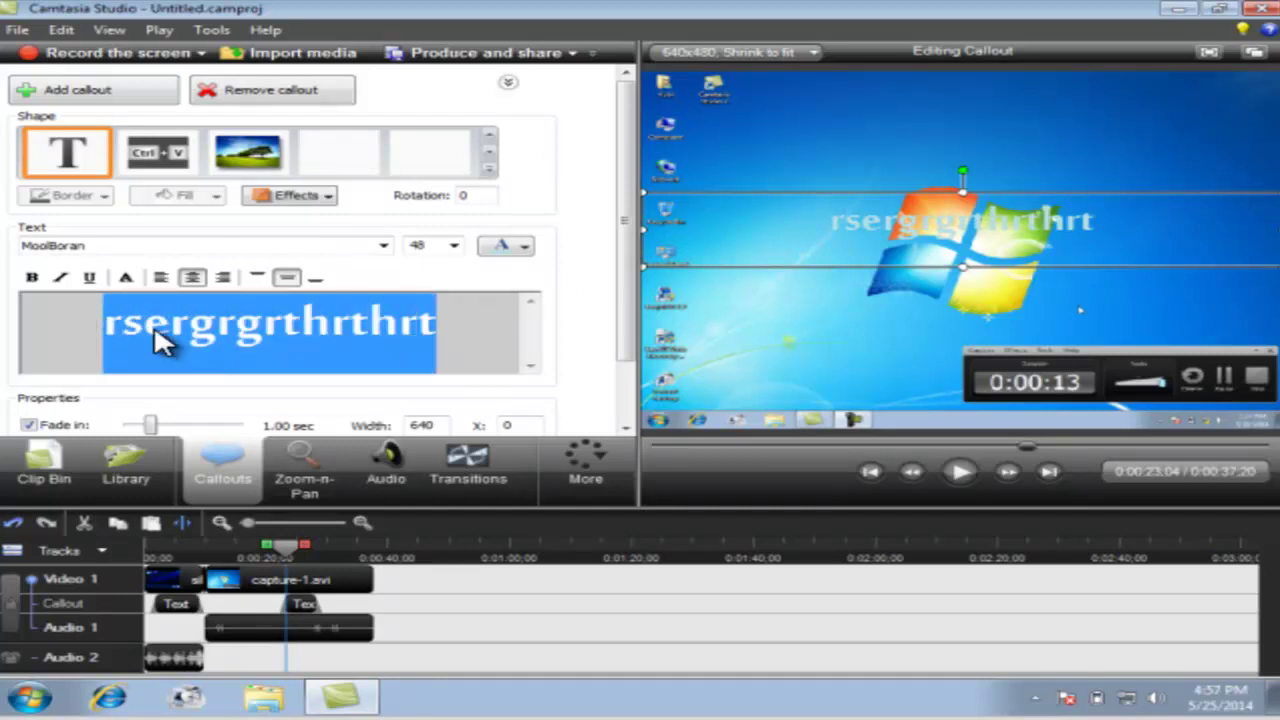
{"action": "left_click", "coordinate": [502, 248]}
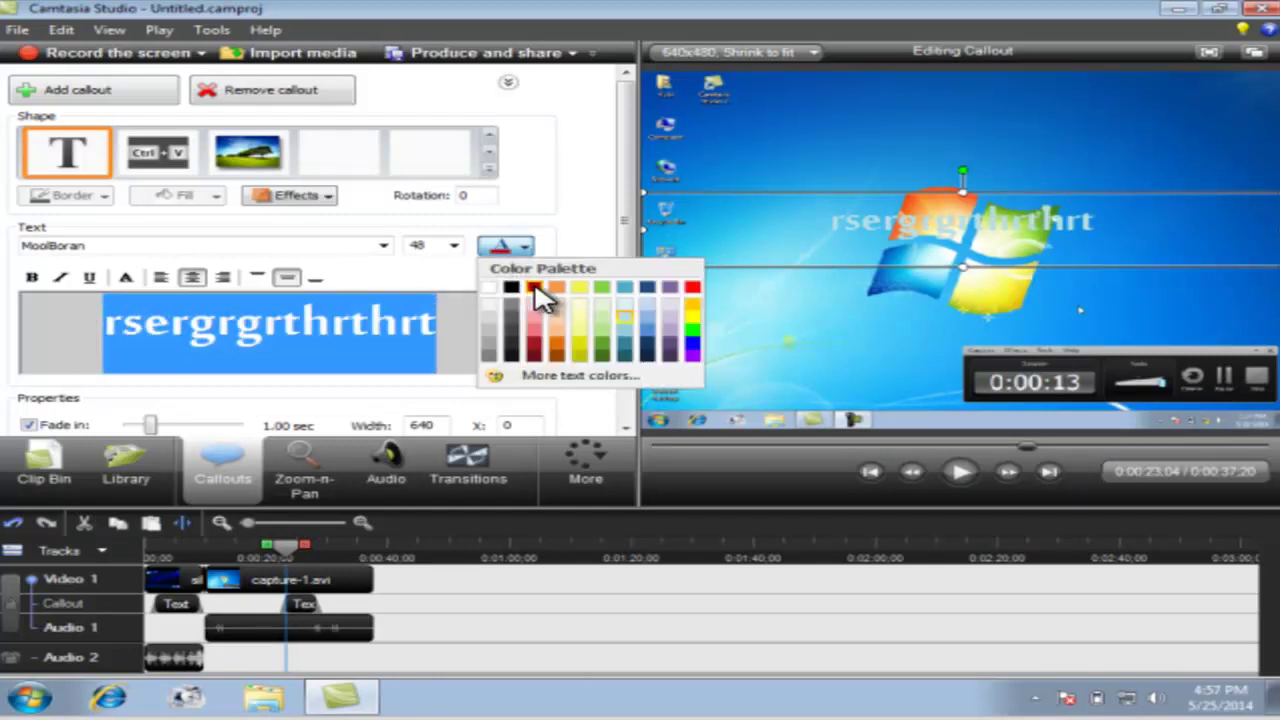
{"action": "left_click", "coordinate": [533, 289]}
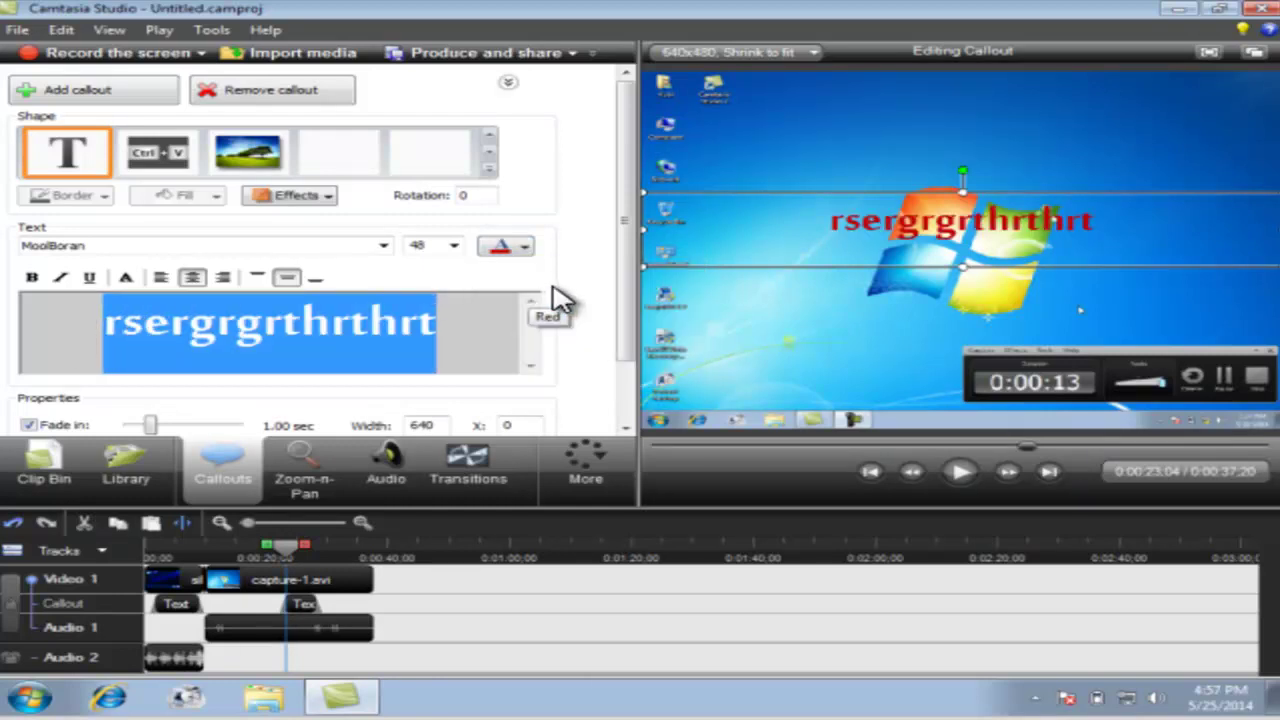
{"action": "left_click", "coordinate": [61, 278]}
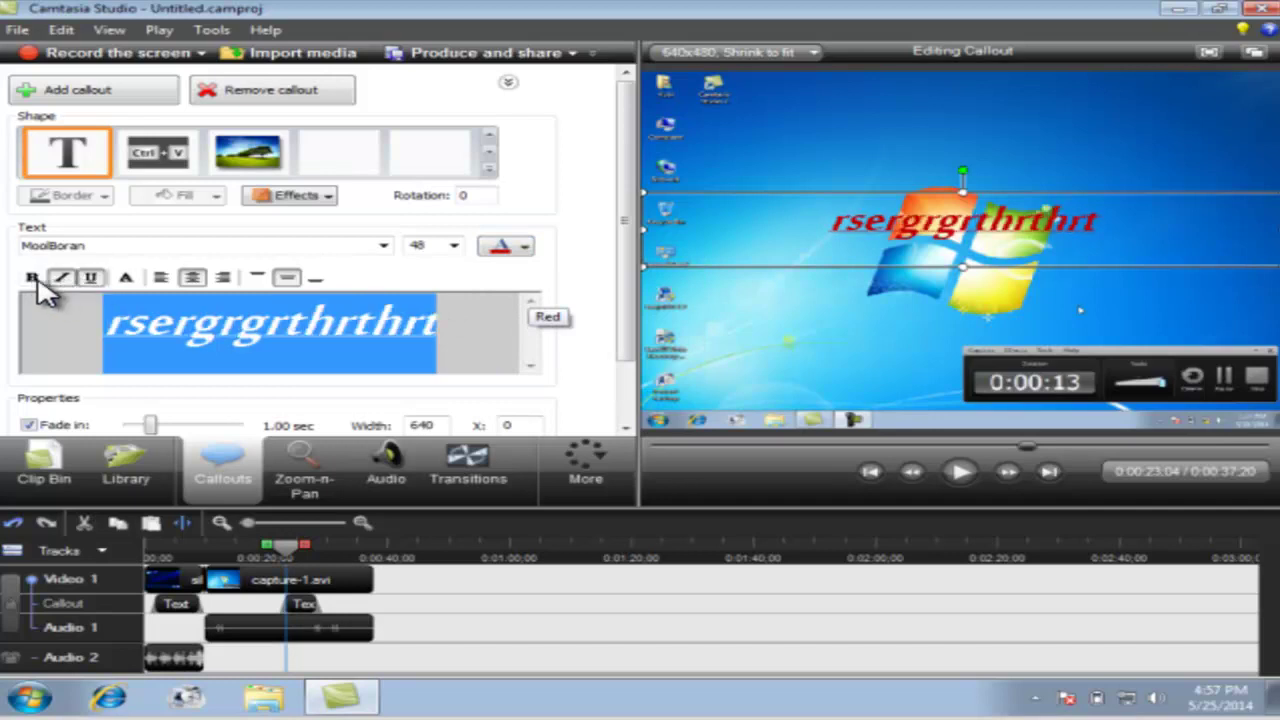
{"action": "left_click", "coordinate": [32, 278]}
{"action": "left_click", "coordinate": [91, 278]}
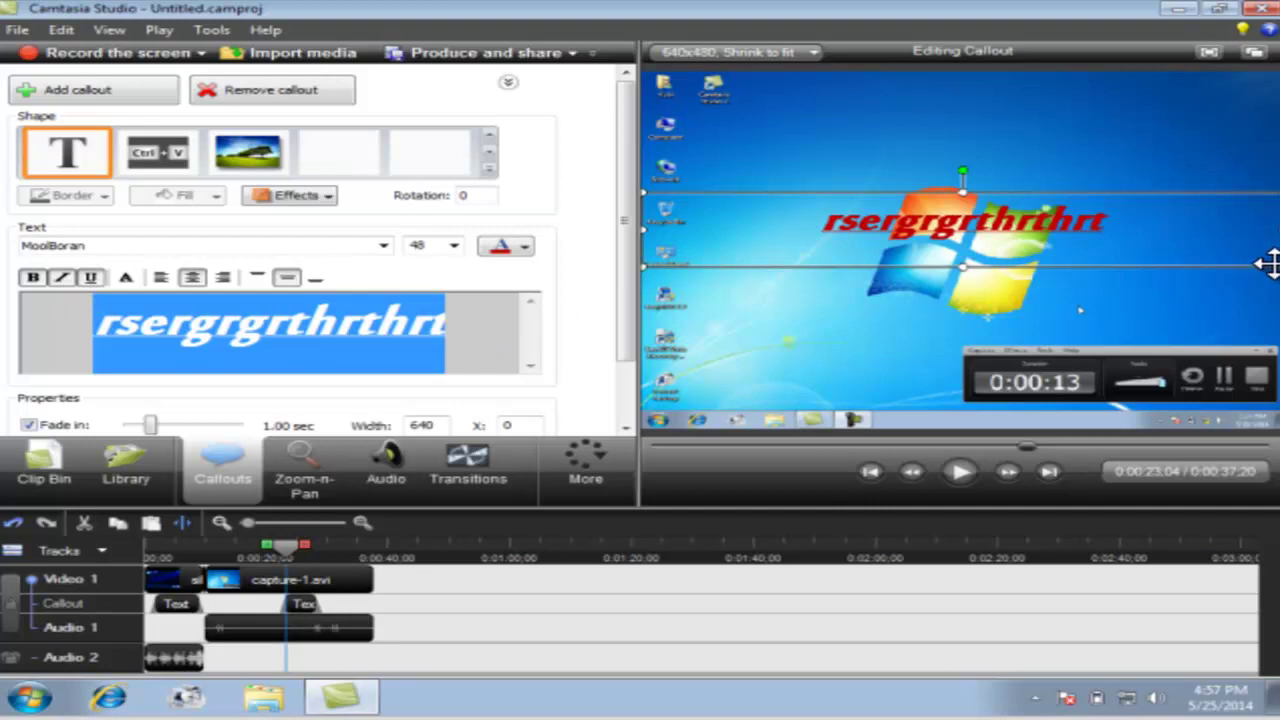
Shrink the new callout's box around its text to a width of about 289, rotate it to 54 and deselect it
{"action": "left_click_drag", "start_coordinate": [1268, 262], "coordinate": [1007, 218]}
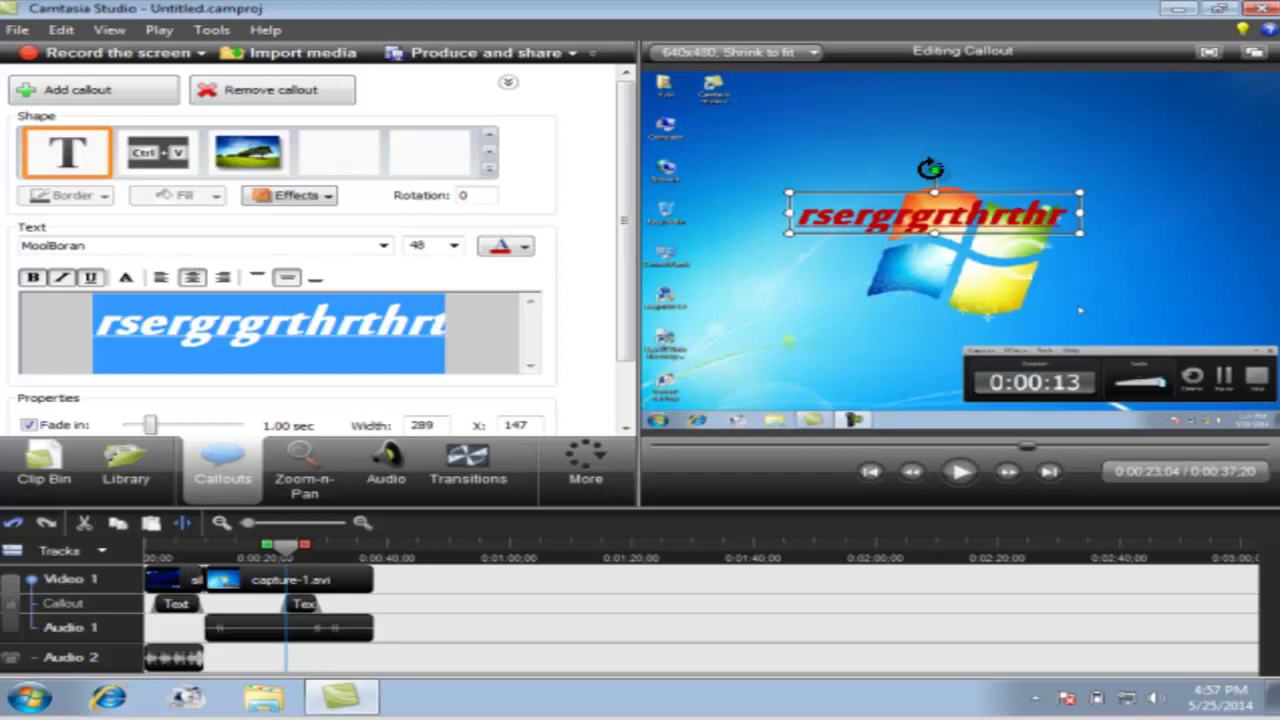
{"action": "left_click_drag", "start_coordinate": [931, 170], "coordinate": [909, 300]}
{"action": "left_click", "coordinate": [872, 253]}
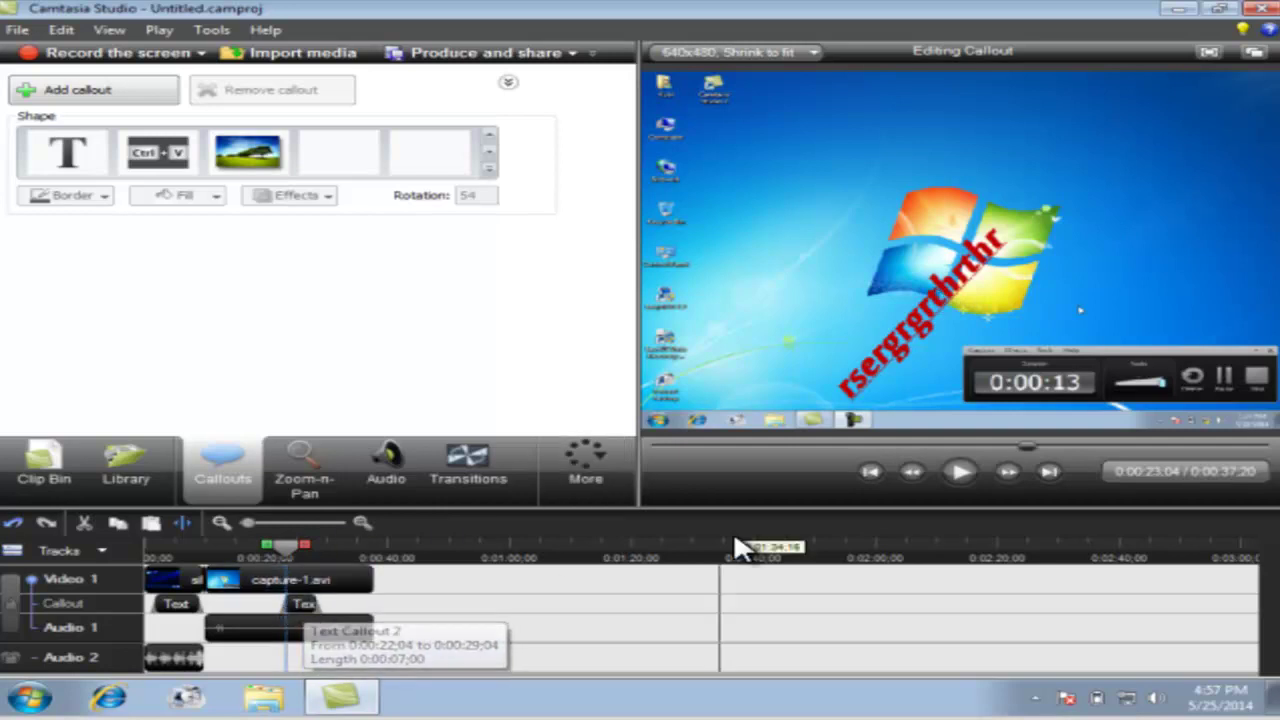
Preview the rotated callout until it disappears, and return the playhead to 0:00:23;04
{"action": "left_click", "coordinate": [962, 474]}
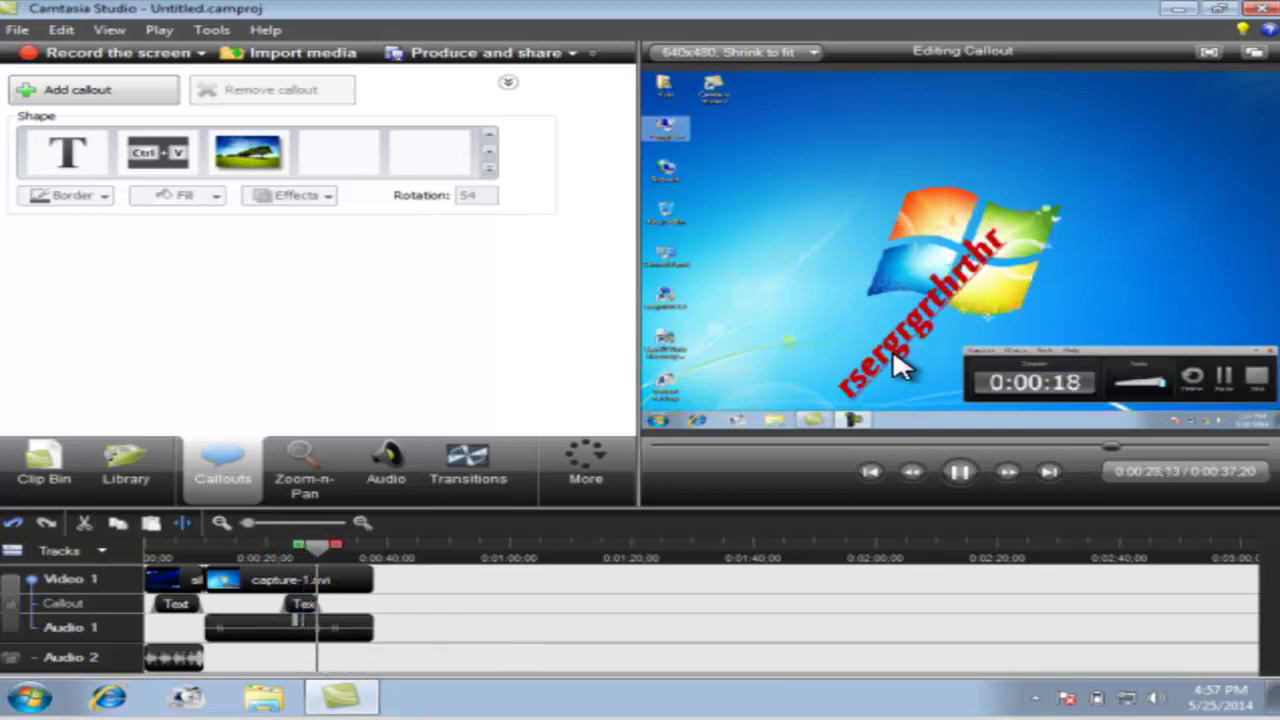
{"action": "left_click", "coordinate": [962, 477]}
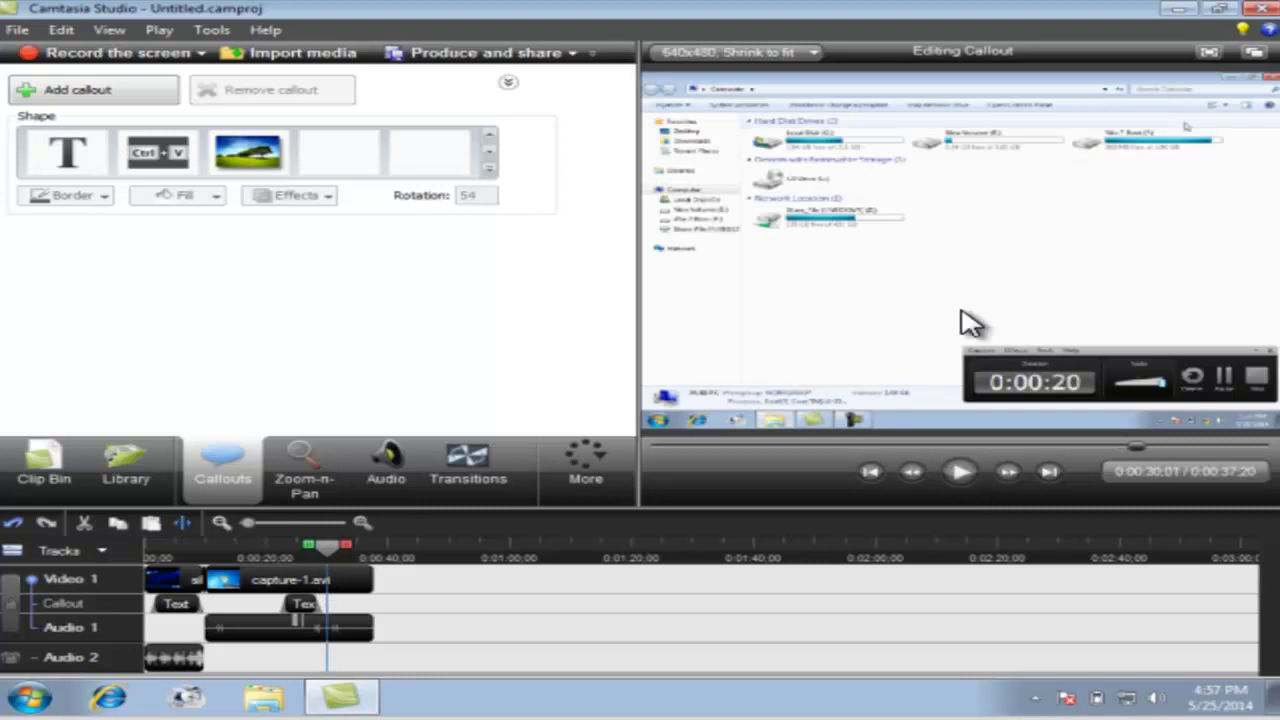
{"action": "left_click_drag", "start_coordinate": [325, 548], "coordinate": [290, 556]}
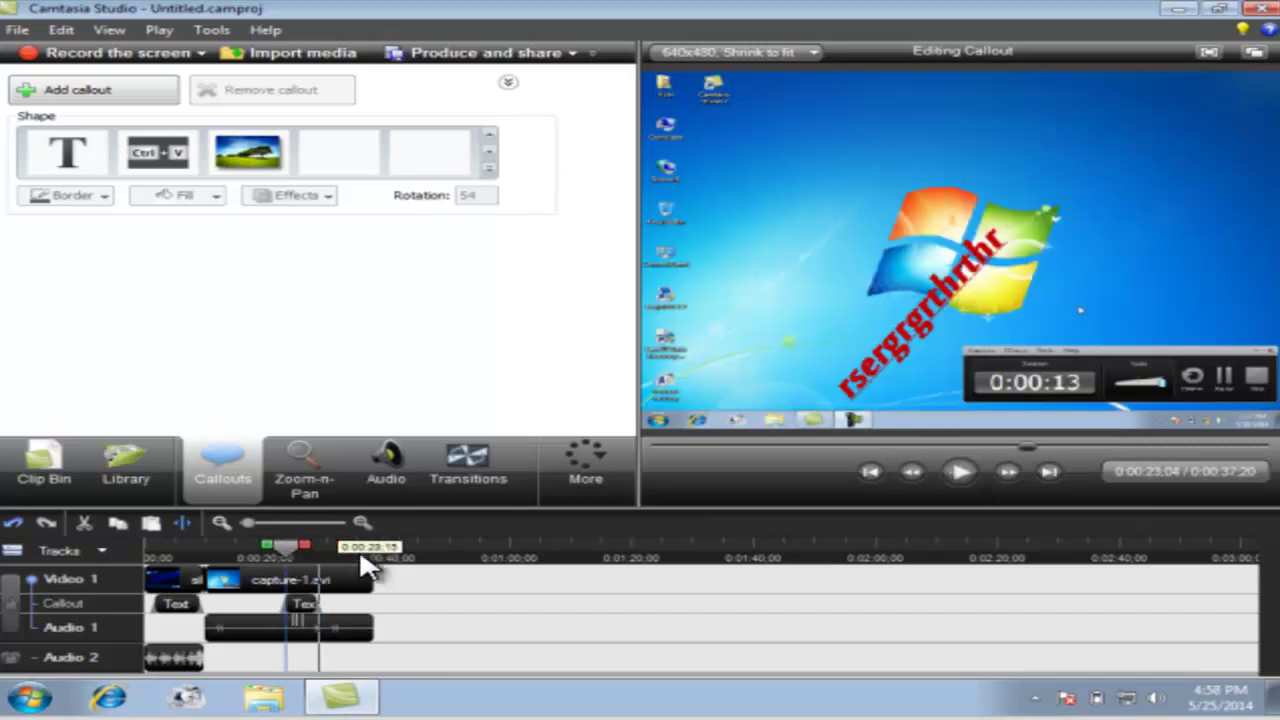
Extend the rotated text callout to the end of the screen recording and preview its ending from 0:00:34;27
{"action": "left_click", "coordinate": [312, 604]}
{"action": "left_click_drag", "start_coordinate": [318, 614], "coordinate": [377, 612]}
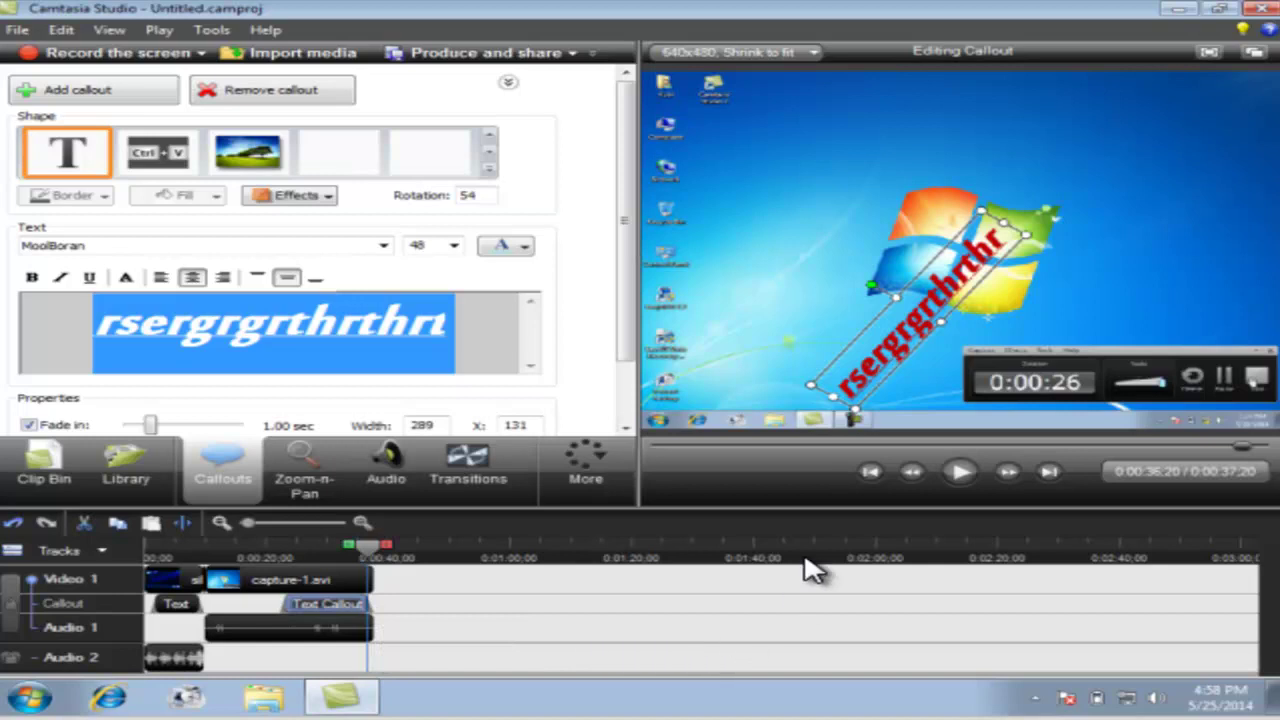
{"action": "mouse_move", "coordinate": [372, 556]}
{"action": "left_mouse_down"}
{"action": "mouse_move", "coordinate": [300, 548]}
{"action": "mouse_move", "coordinate": [358, 550]}
{"action": "left_mouse_up"}
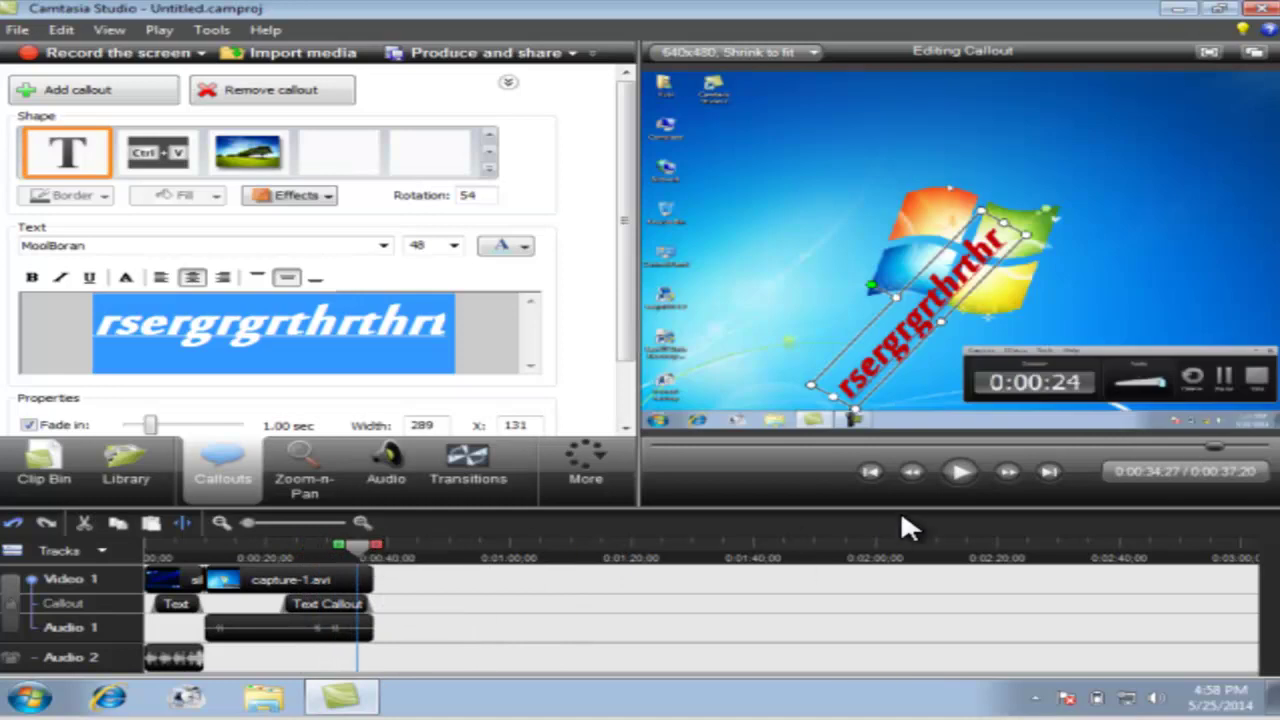
{"action": "left_click", "coordinate": [956, 476]}
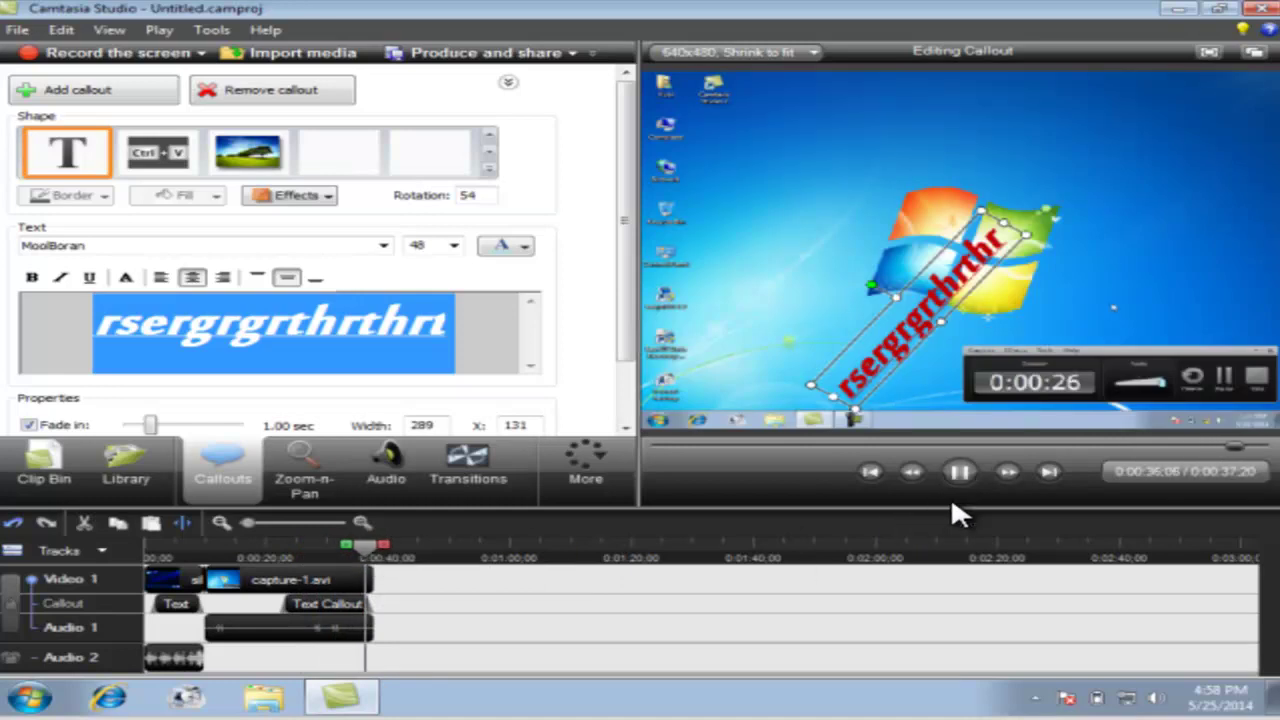
Shorten the rotated red text callout to end at about 0:00:31;06, and remove it from the timeline
{"action": "left_click", "coordinate": [882, 206]}
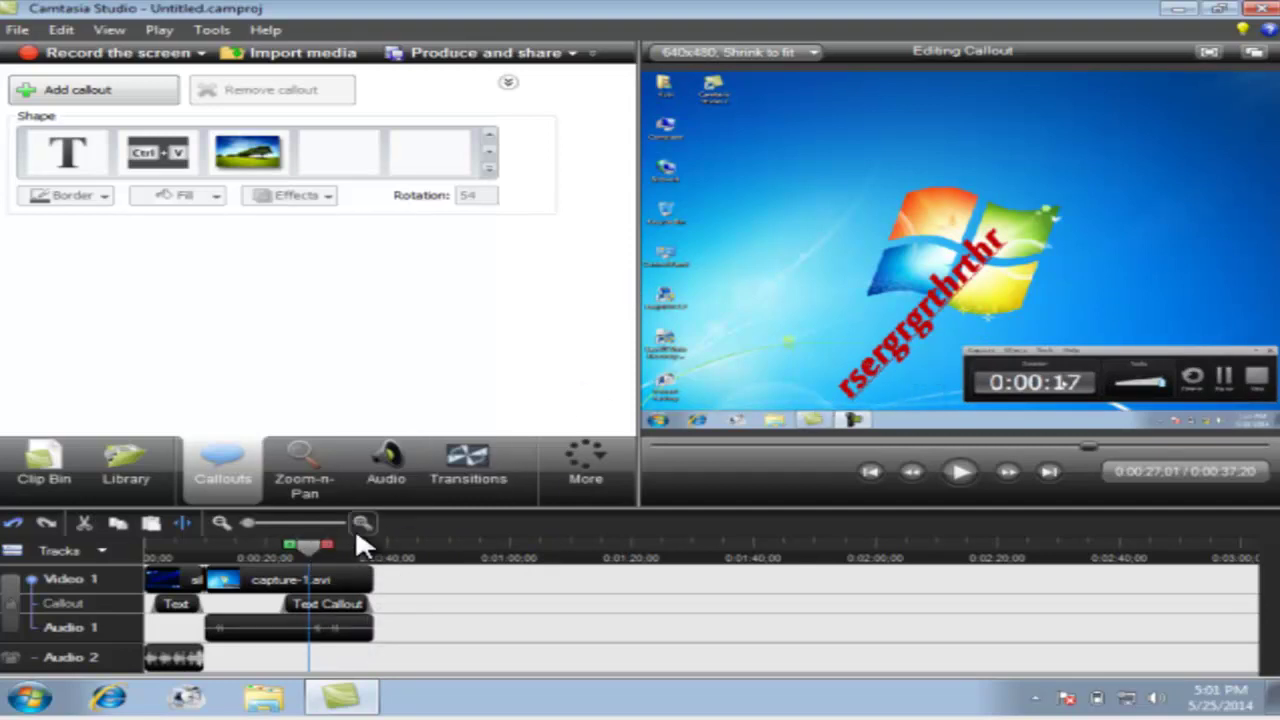
{"action": "right_click", "coordinate": [912, 322]}
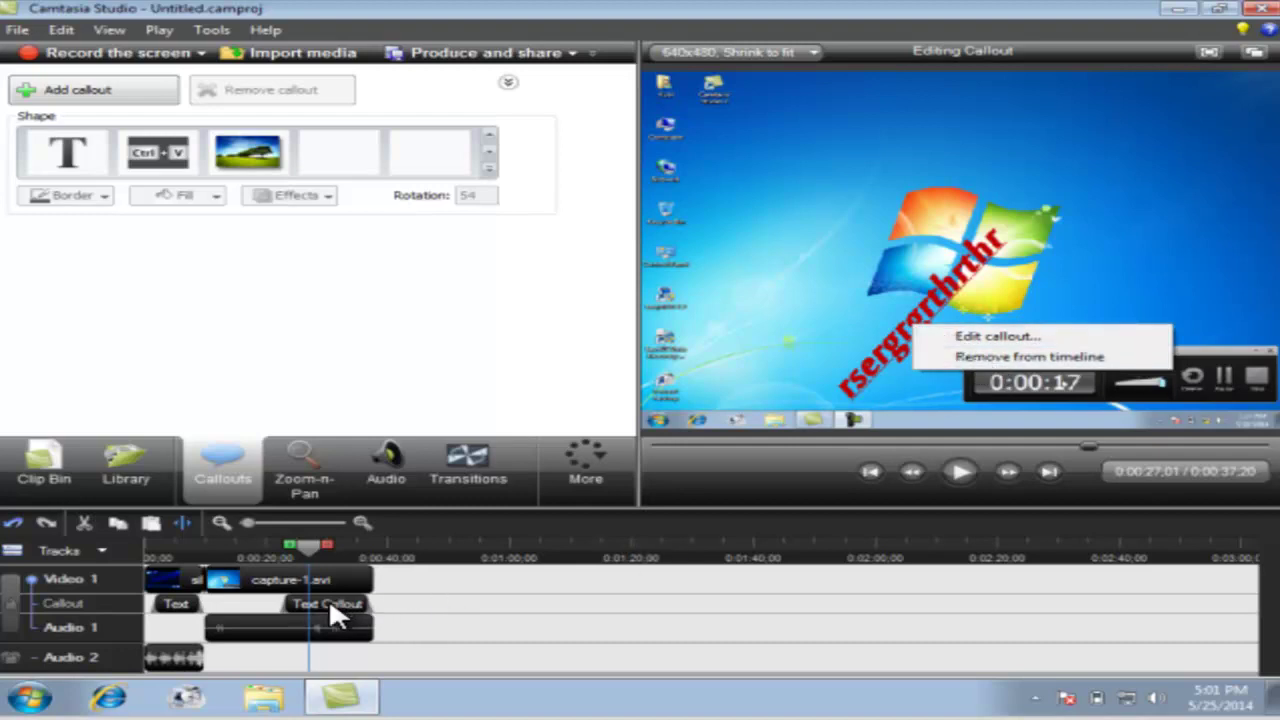
{"action": "left_click", "coordinate": [360, 606]}
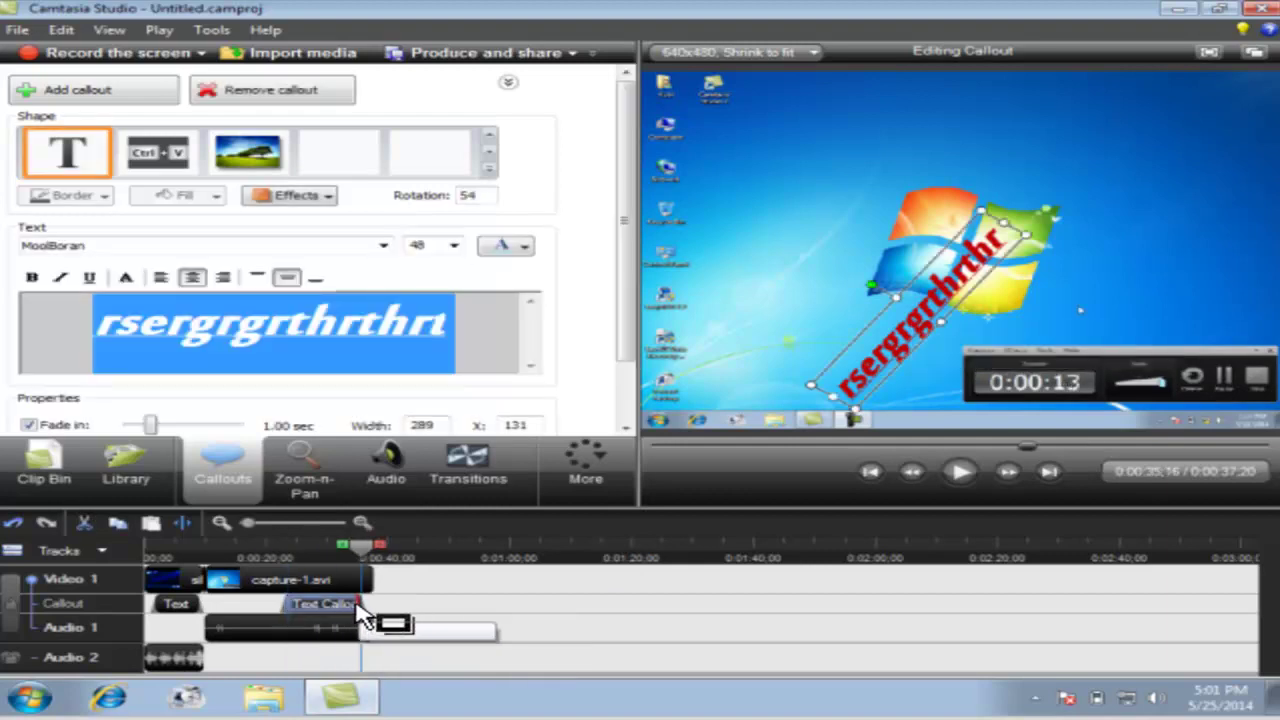
{"action": "left_click_drag", "start_coordinate": [366, 612], "coordinate": [338, 614]}
{"action": "right_click", "coordinate": [310, 612]}
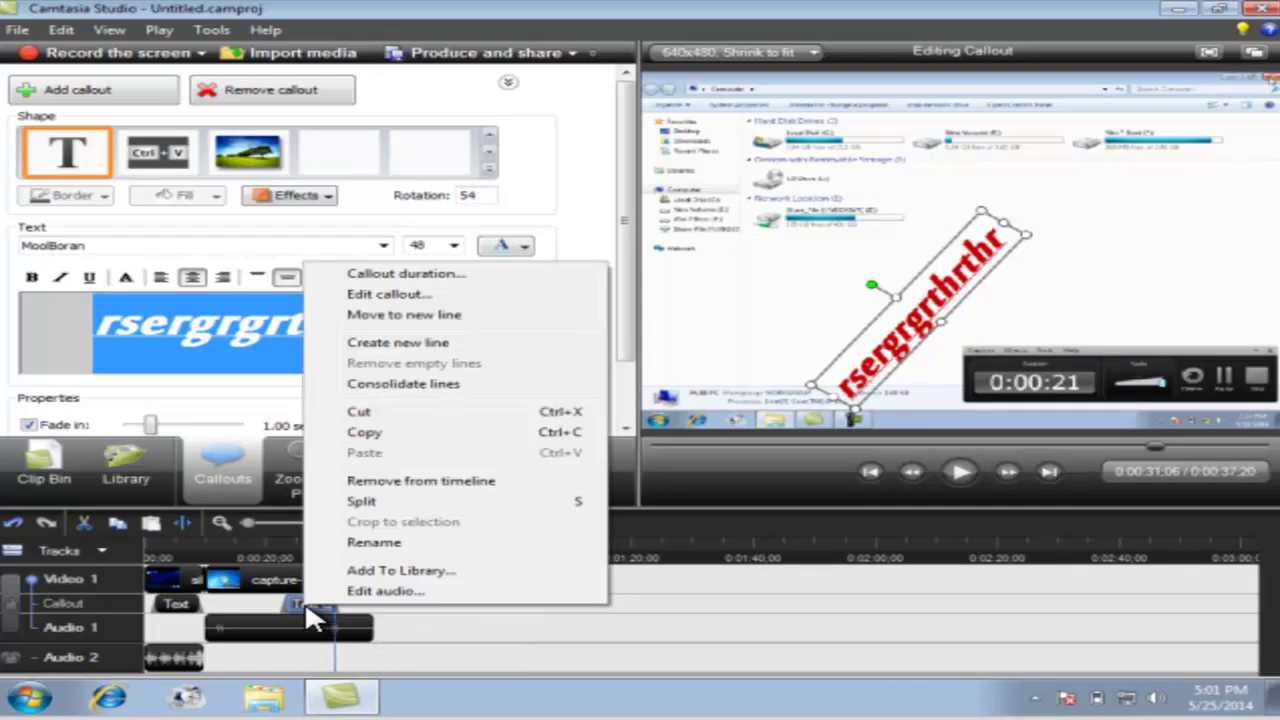
{"action": "left_click", "coordinate": [478, 484]}
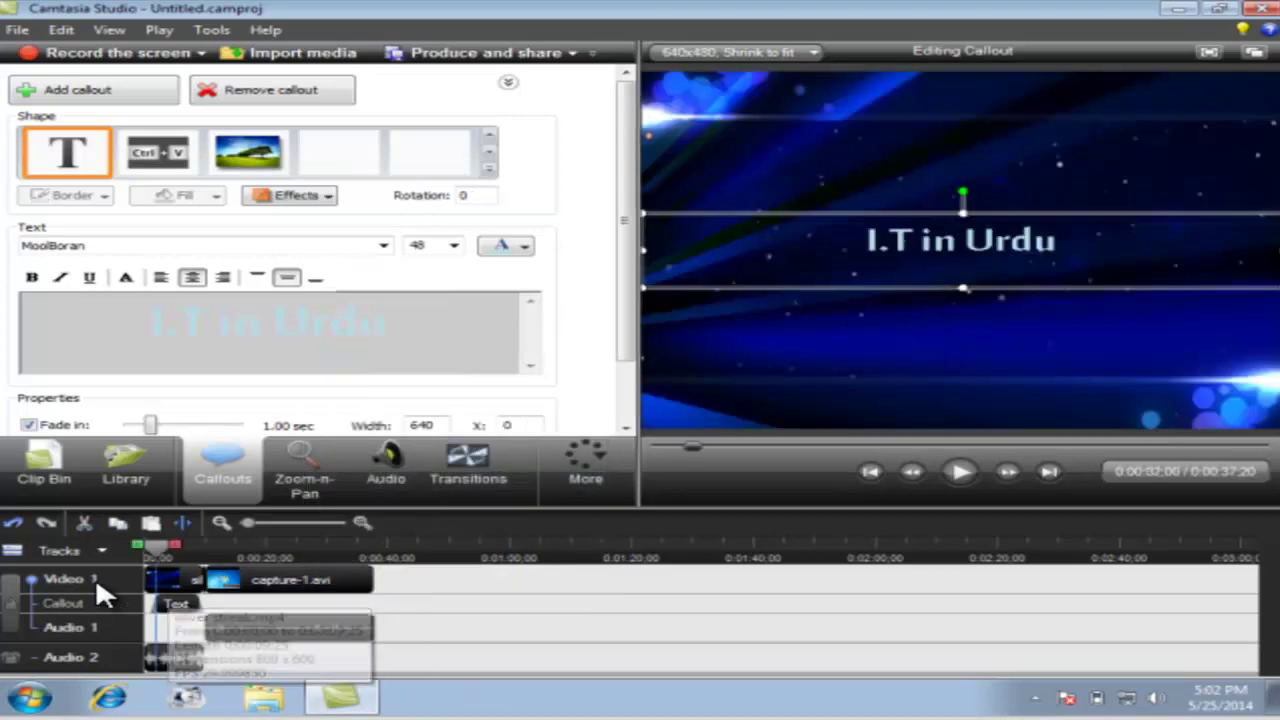
Move the playhead to 0:00:04;10, open the "I.T in Urdu" title callout for editing and deselect it without changes
{"action": "left_click", "coordinate": [257, 547]}
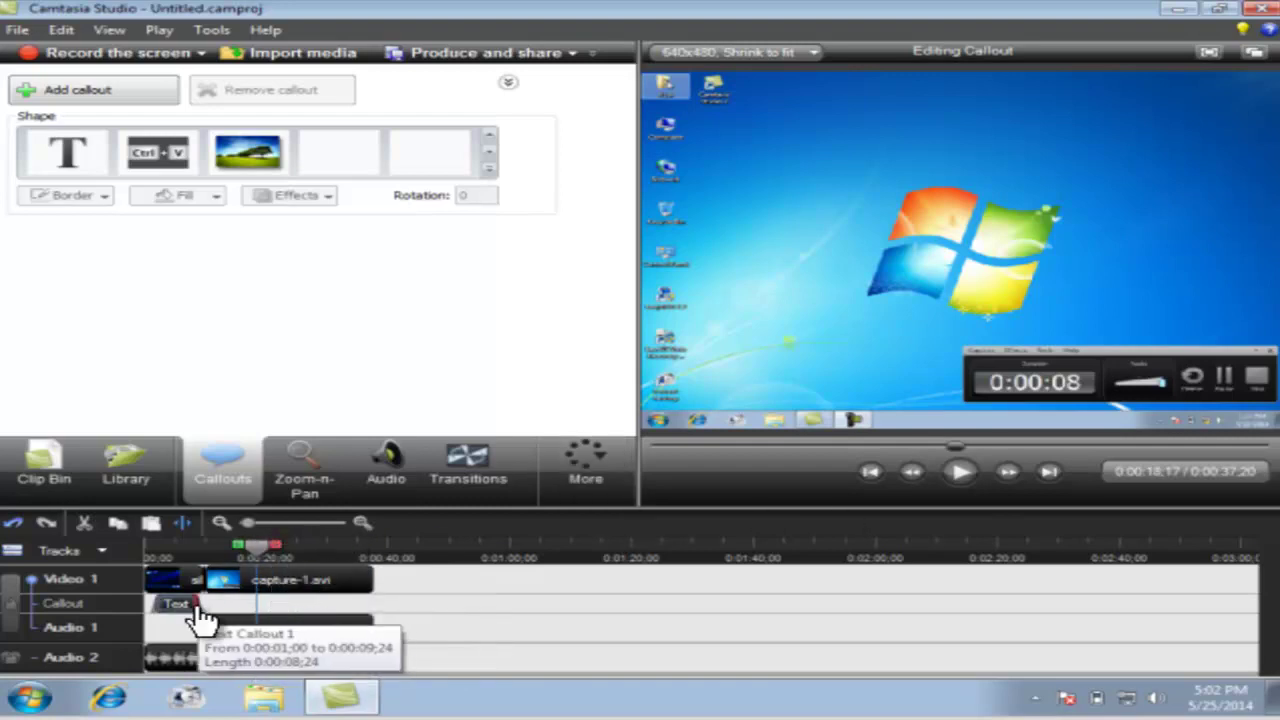
{"action": "left_click_drag", "start_coordinate": [262, 550], "coordinate": [170, 550]}
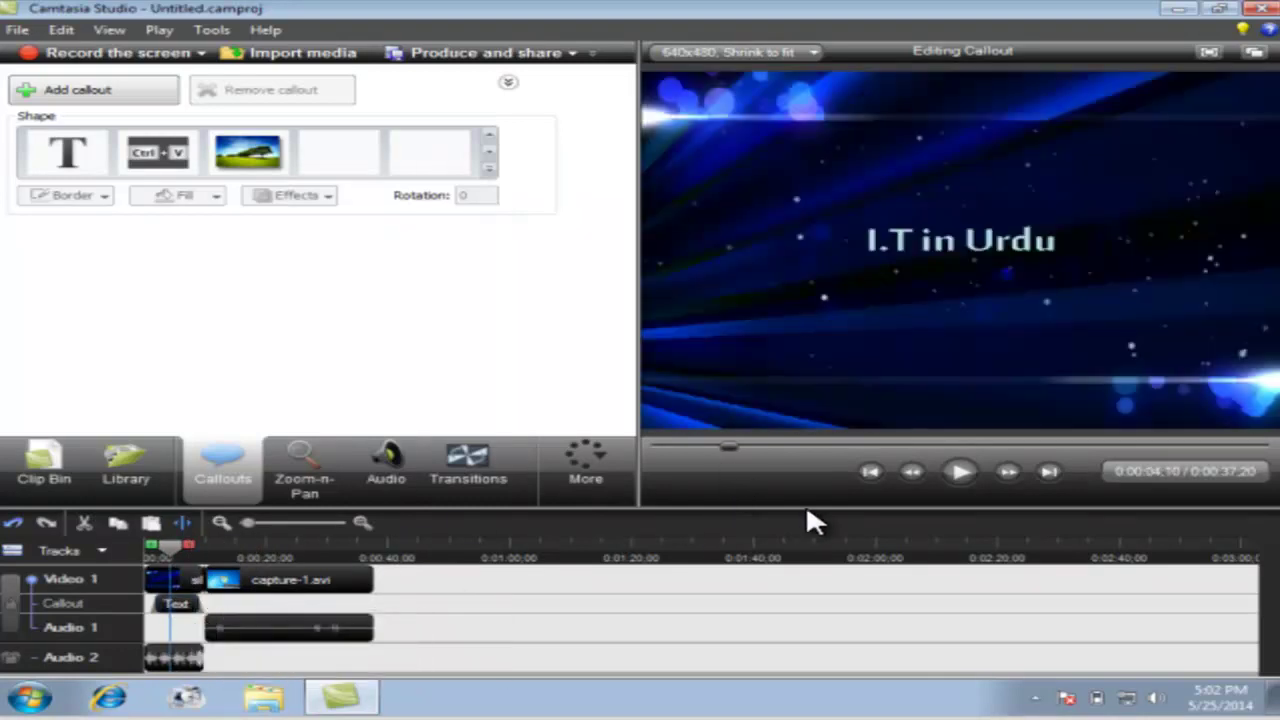
{"action": "right_click", "coordinate": [978, 246]}
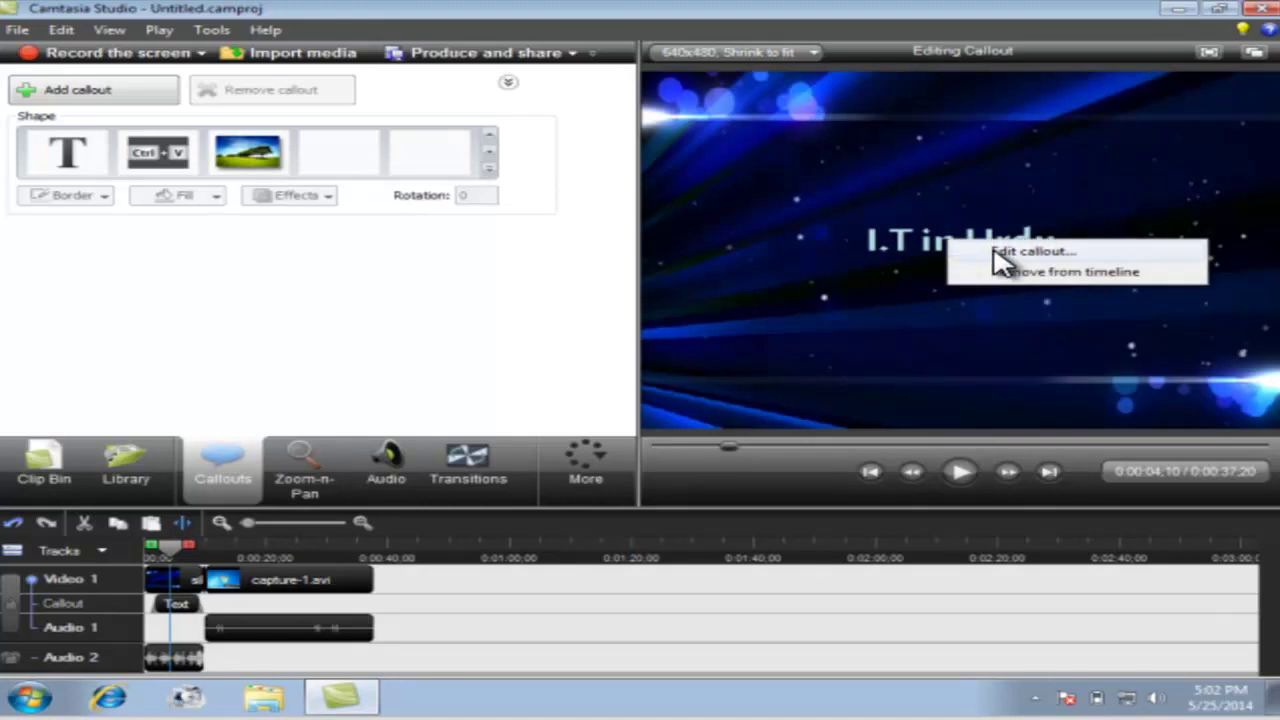
{"action": "left_click", "coordinate": [1030, 252]}
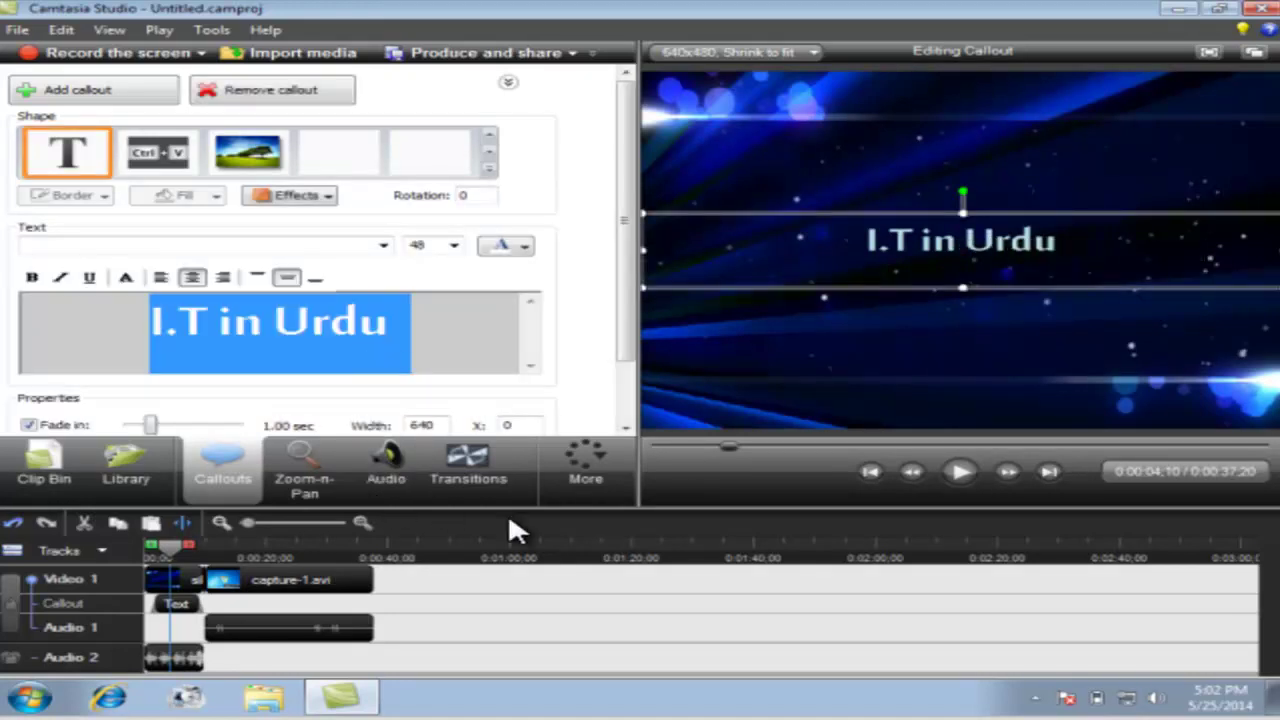
{"action": "left_click", "coordinate": [797, 370]}
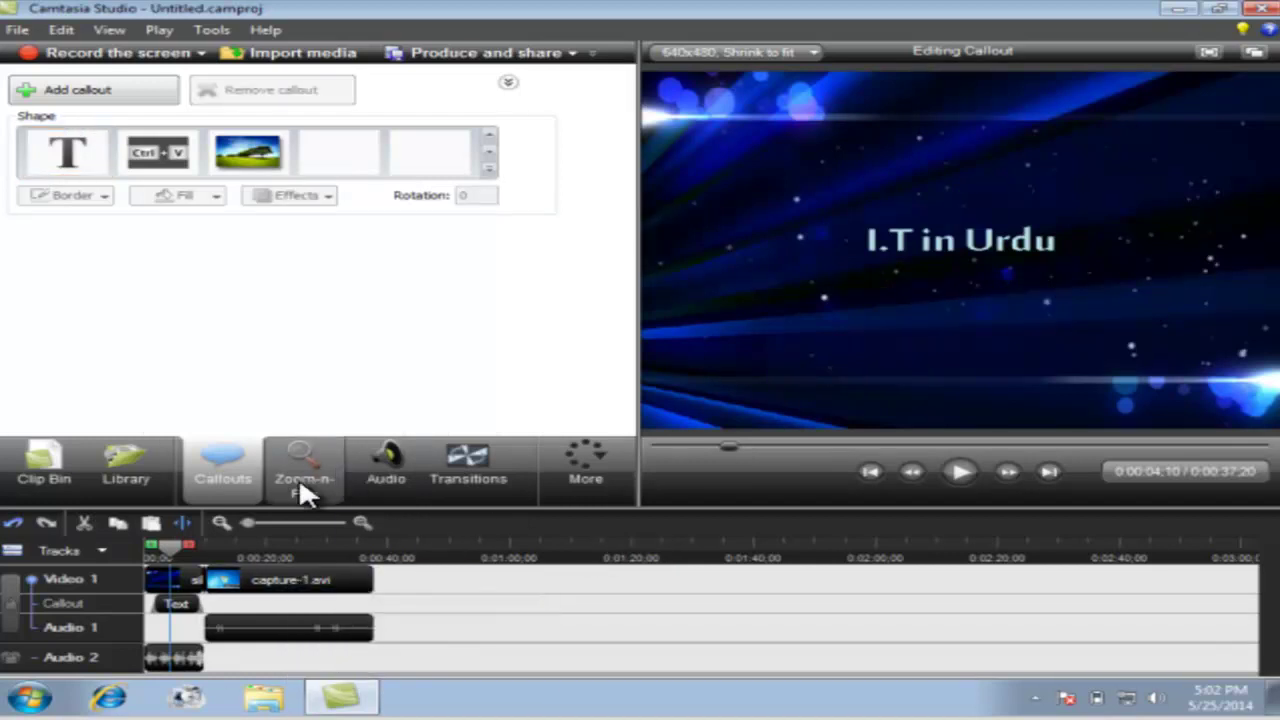
Look over the full gallery of callout shapes, including sketch motion, special and legacy callouts, and close it
{"action": "left_click", "coordinate": [488, 168]}
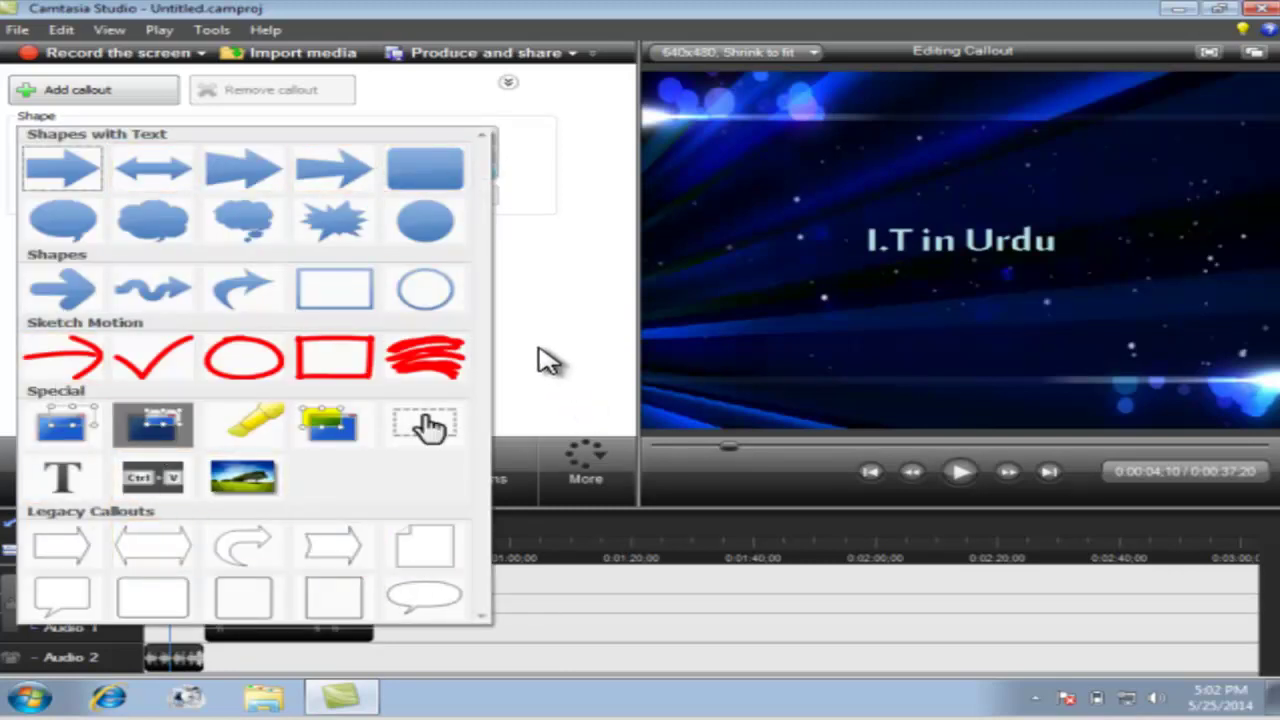
{"action": "left_click", "coordinate": [542, 362]}
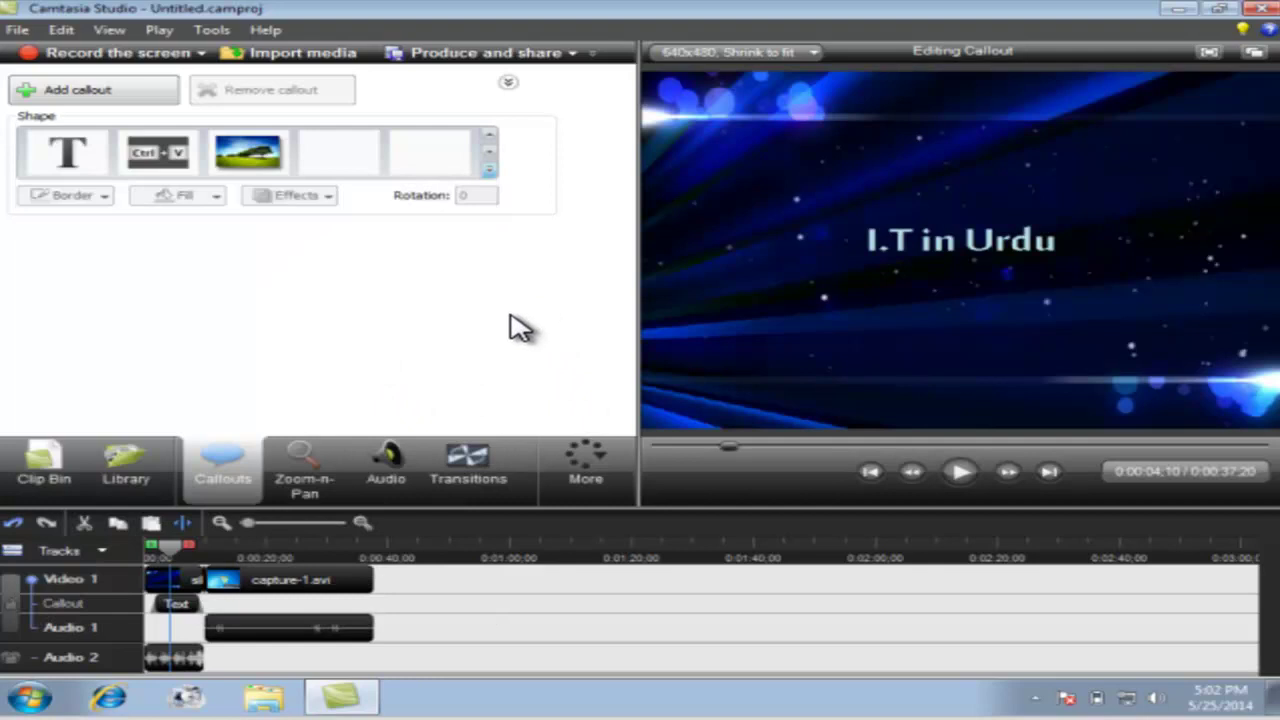